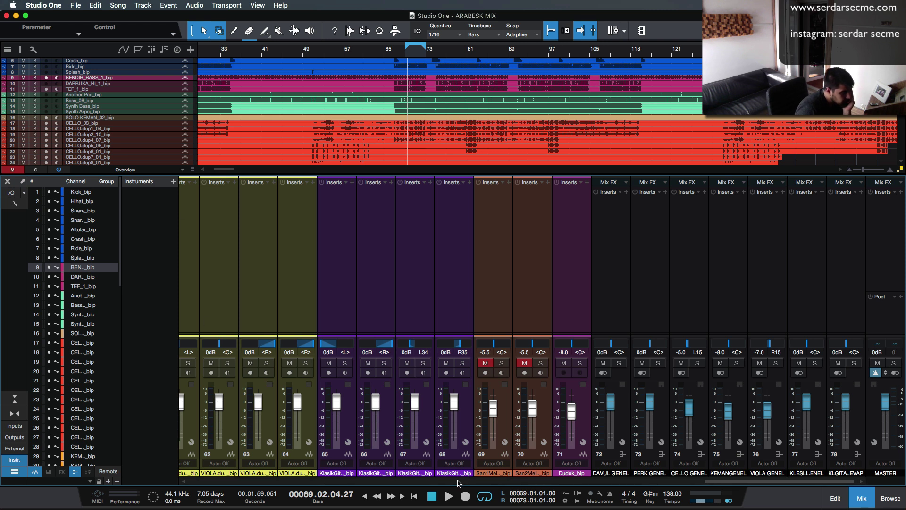
- Look through the mixer's channels from the drums and percussion to the strings, guitars and group buses
{"action": "scroll", "coordinate": [451, 451], "scroll_direction": "left", "scroll_amount": 15}
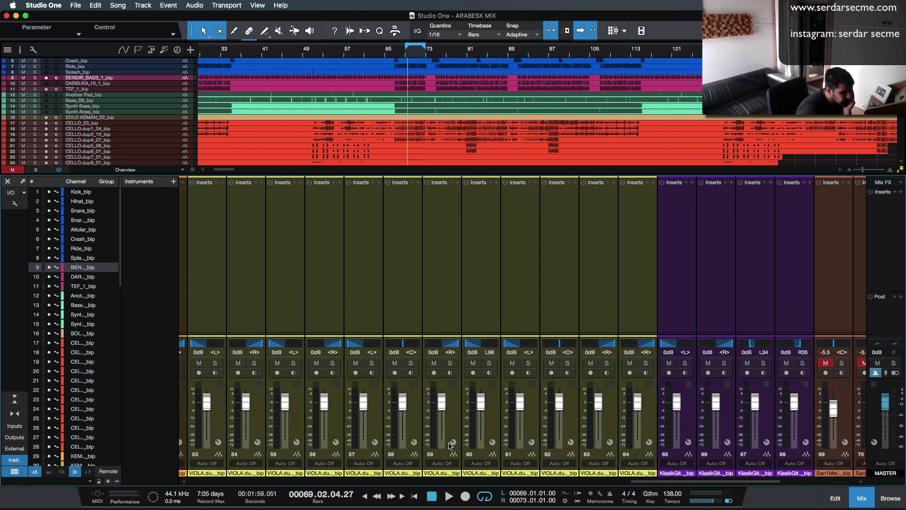
{"action": "scroll", "coordinate": [451, 446], "scroll_direction": "left", "scroll_amount": 20}
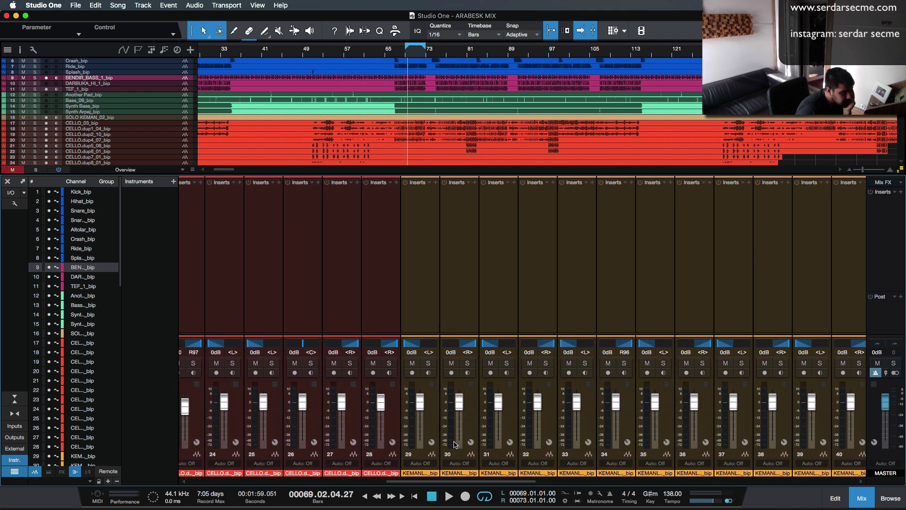
{"action": "scroll", "coordinate": [462, 442], "scroll_direction": "left", "scroll_amount": 18}
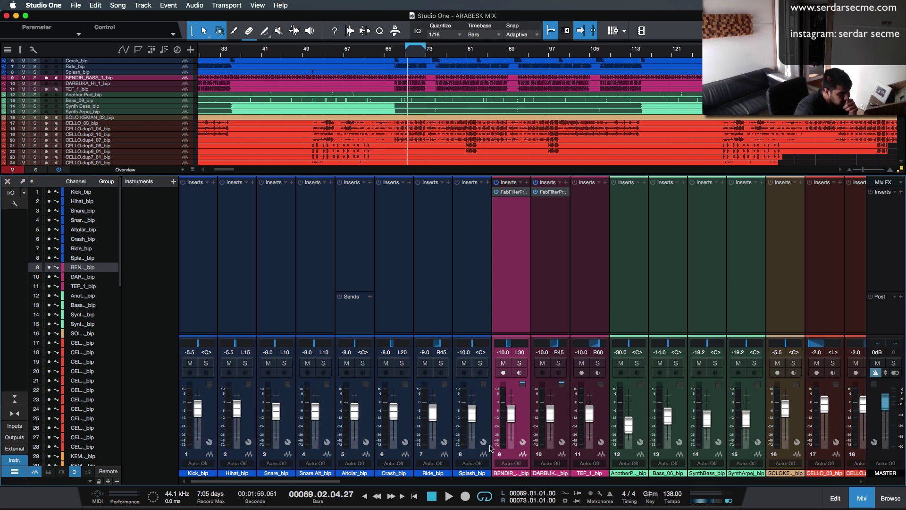
{"action": "scroll", "coordinate": [491, 447], "scroll_direction": "right", "scroll_amount": 9}
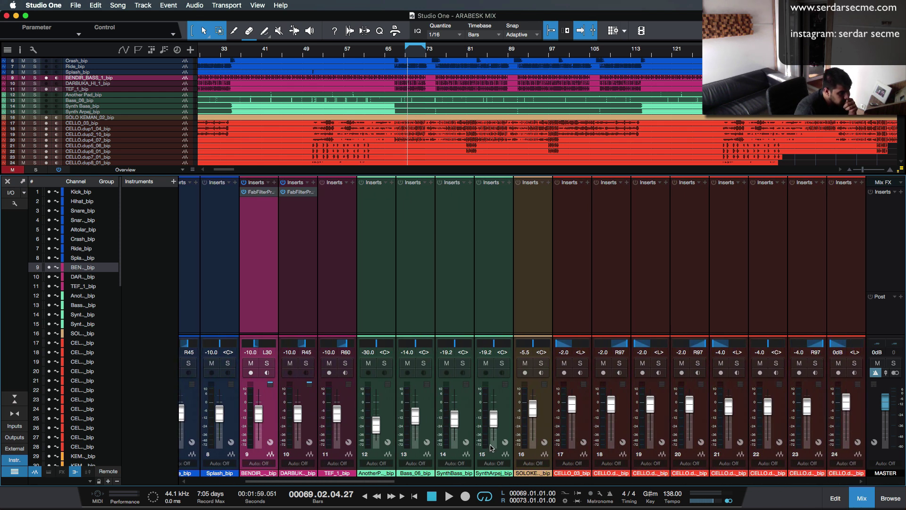
{"action": "scroll", "coordinate": [495, 448], "scroll_direction": "right", "scroll_amount": 8}
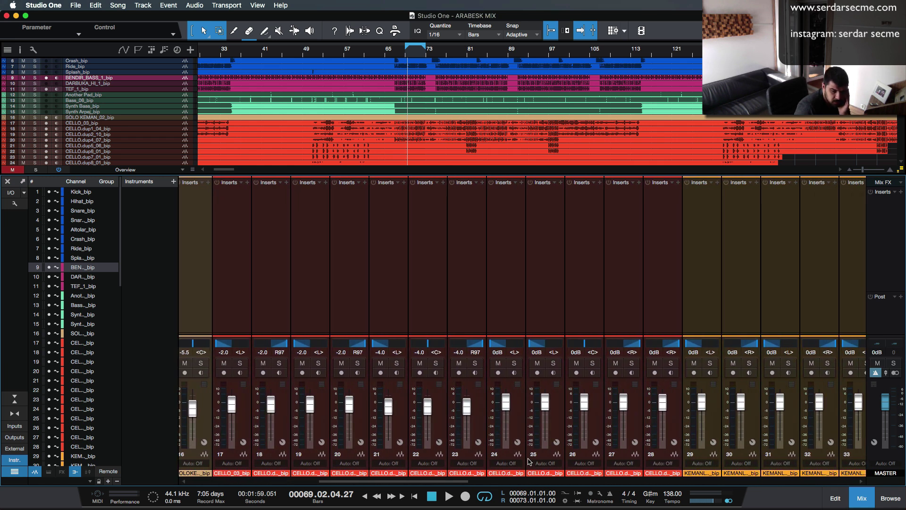
{"action": "scroll", "coordinate": [530, 462], "scroll_direction": "right", "scroll_amount": 8}
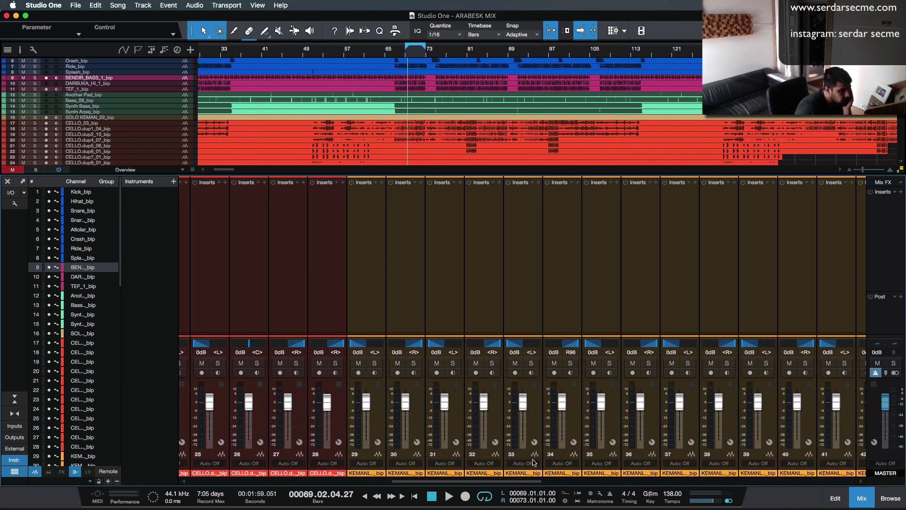
{"action": "scroll", "coordinate": [534, 462], "scroll_direction": "right", "scroll_amount": 8}
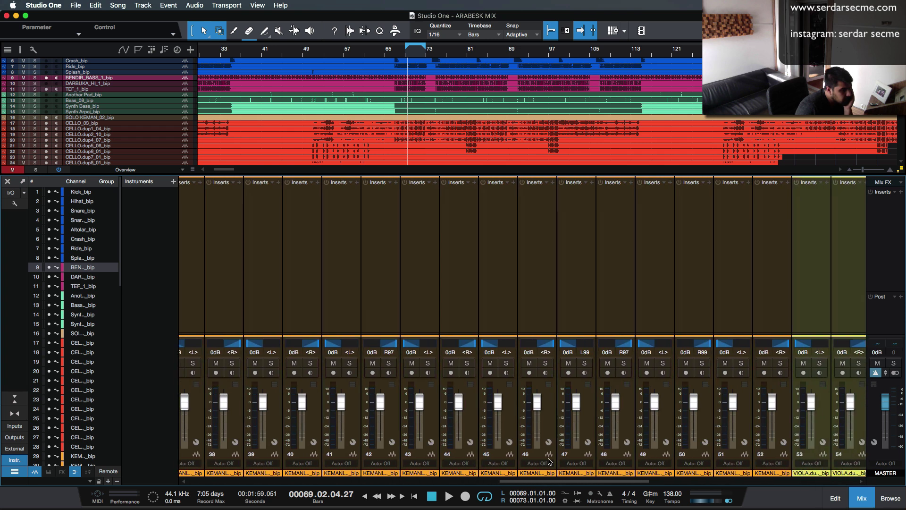
{"action": "scroll", "coordinate": [559, 462], "scroll_direction": "right", "scroll_amount": 8}
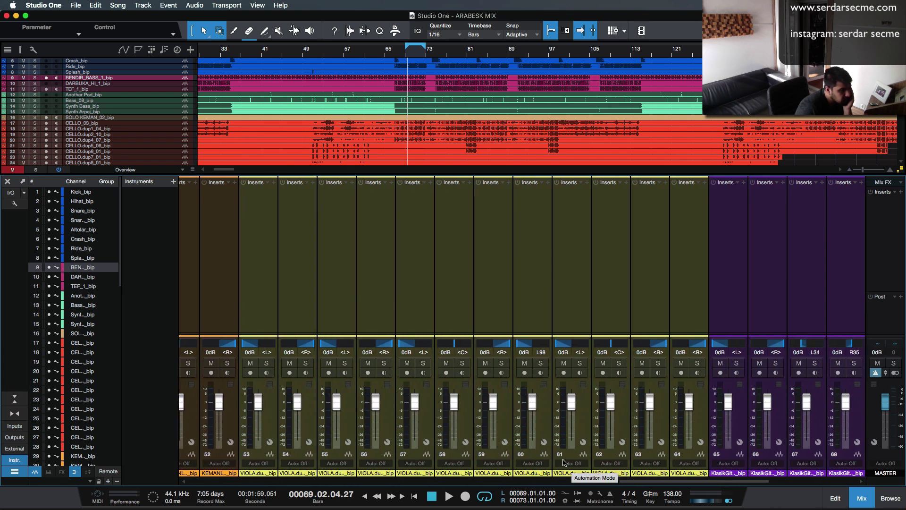
{"action": "scroll", "coordinate": [565, 462], "scroll_direction": "right", "scroll_amount": 2}
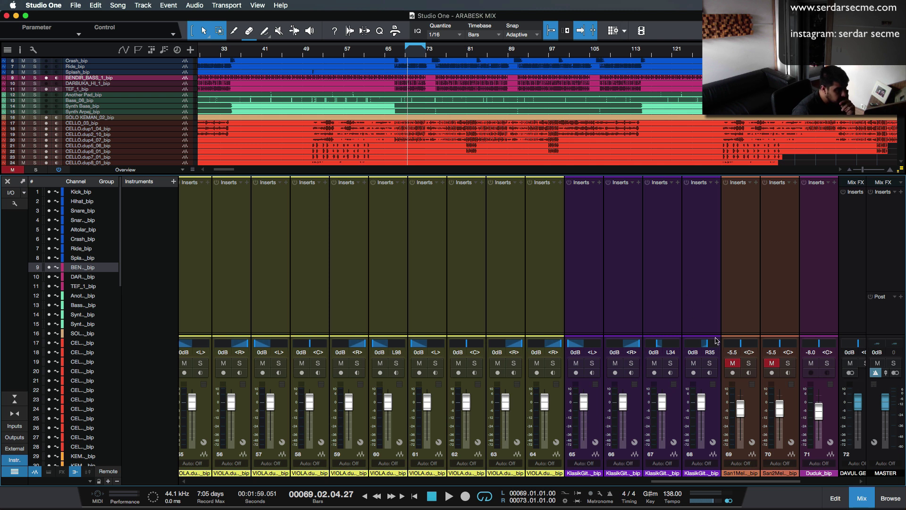
- Switch to Calculator and place its window over the middle of the mixer
{"action": "key", "text": "super+space"}
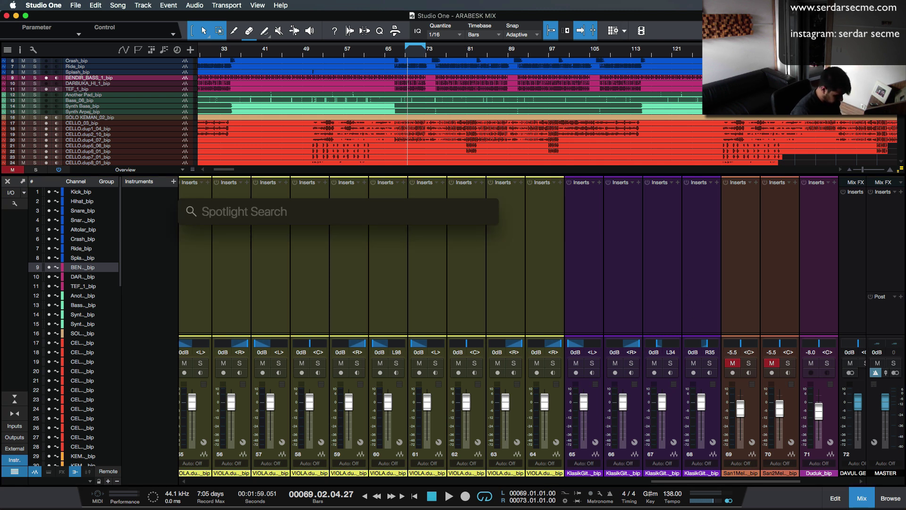
{"action": "type", "text": "cal"}
{"action": "key", "text": "Return"}
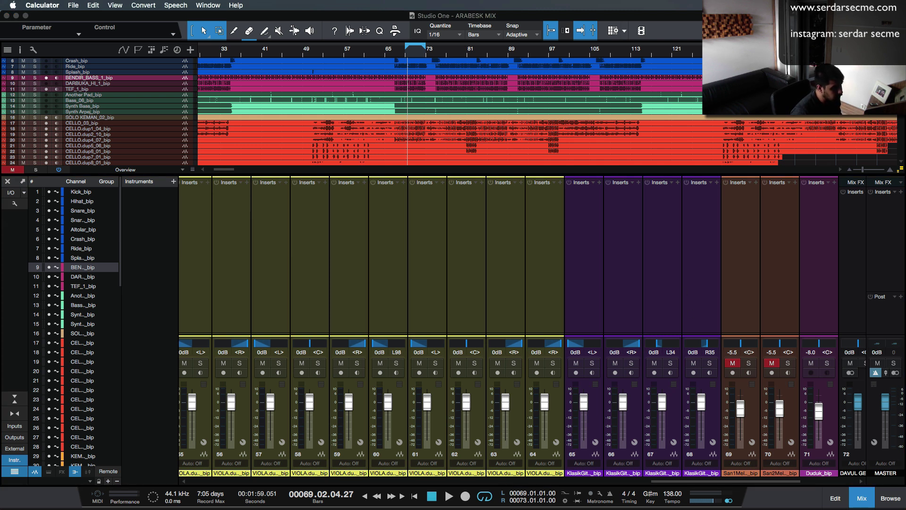
{"action": "left_click_drag", "start_coordinate": [242, 22], "coordinate": [570, 223]}
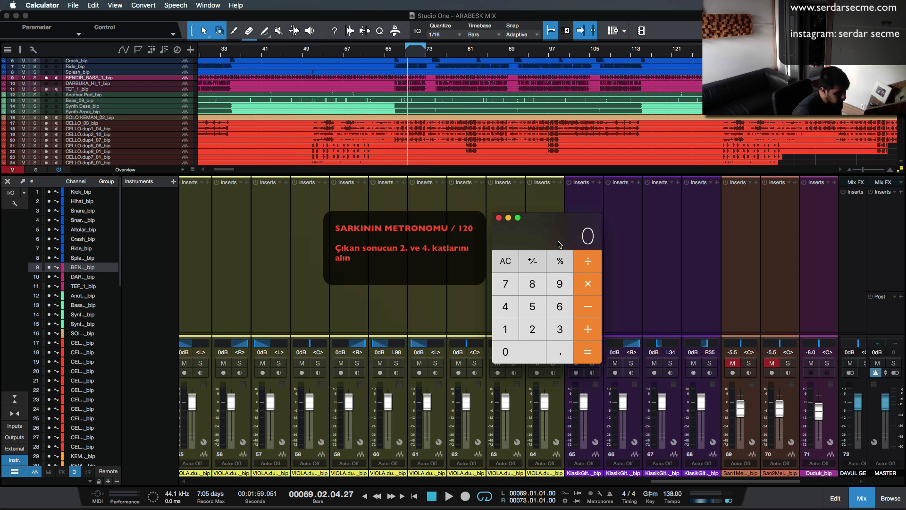
{"action": "left_click_drag", "start_coordinate": [560, 244], "coordinate": [558, 245]}
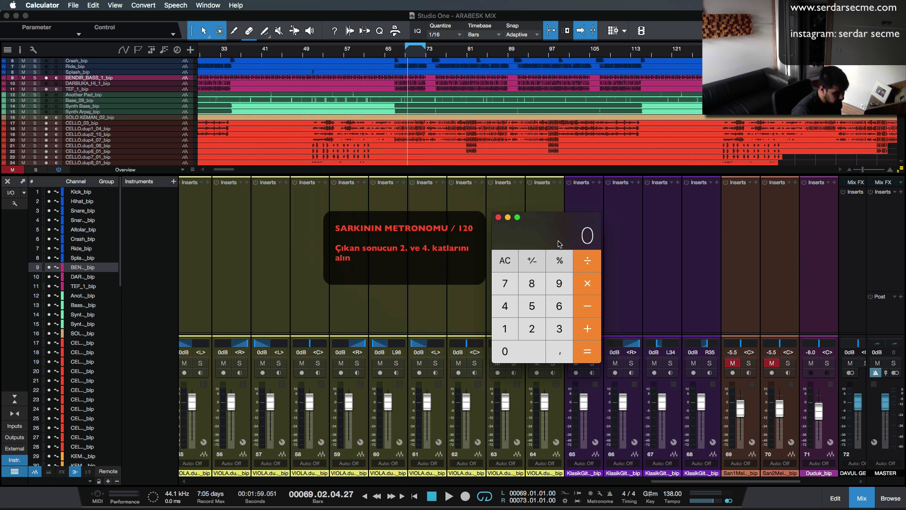
- Divide the song tempo of 138 by 120 and multiply the result by 2 for the medium reverb time
{"action": "type", "text": "138"}
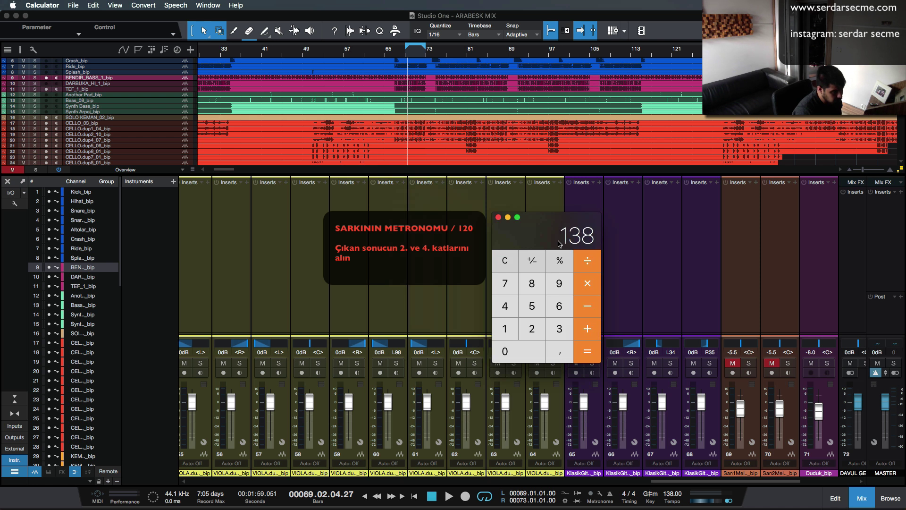
{"action": "left_click", "coordinate": [589, 260]}
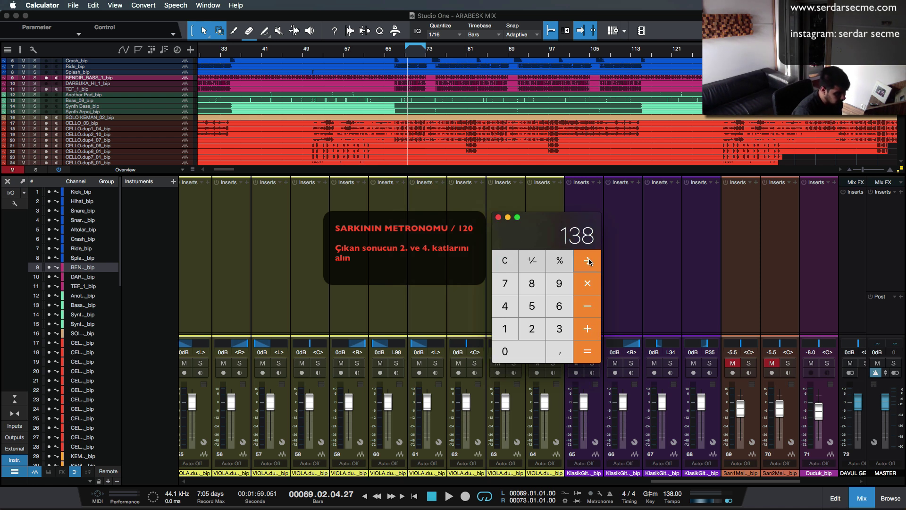
{"action": "type", "text": "120"}
{"action": "key", "text": "Return"}
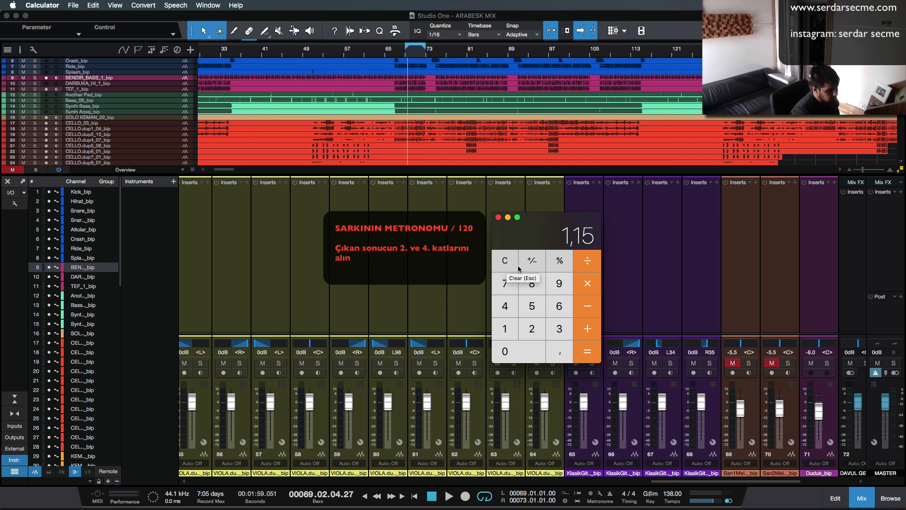
{"action": "left_click", "coordinate": [594, 289]}
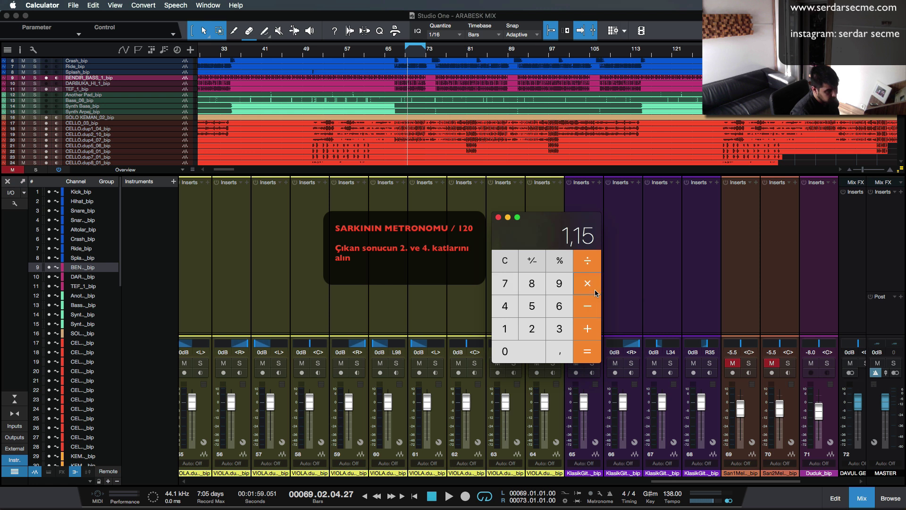
{"action": "left_click", "coordinate": [531, 328]}
{"action": "left_click", "coordinate": [585, 351]}
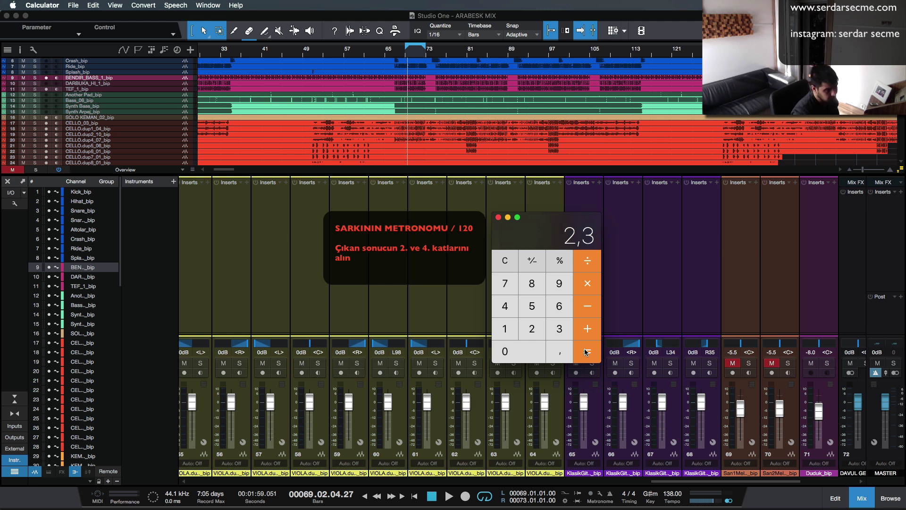
- Clear the calculation, multiply 1.15 by 4 for the long reverb time, and close Calculator
{"action": "left_click", "coordinate": [509, 268]}
{"action": "left_click", "coordinate": [513, 341]}
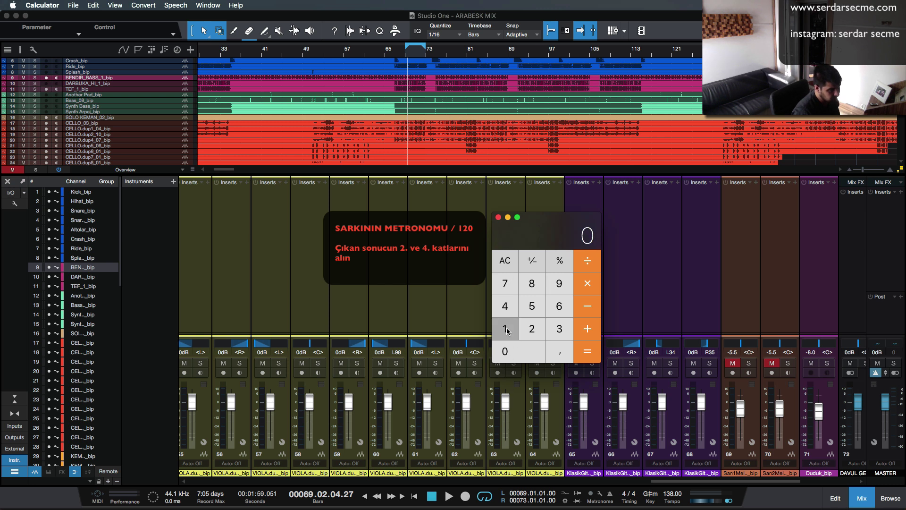
{"action": "left_click", "coordinate": [568, 356]}
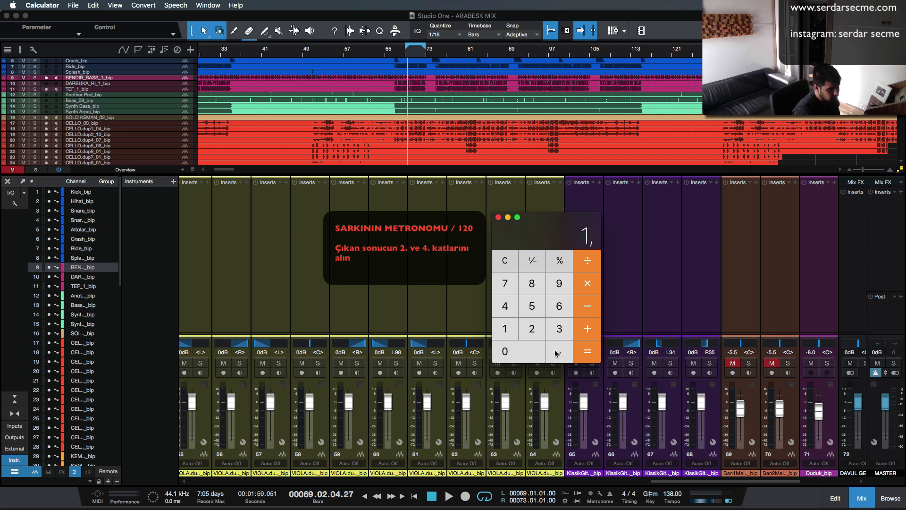
{"action": "left_click", "coordinate": [512, 335]}
{"action": "left_click", "coordinate": [541, 308]}
{"action": "left_click", "coordinate": [597, 286]}
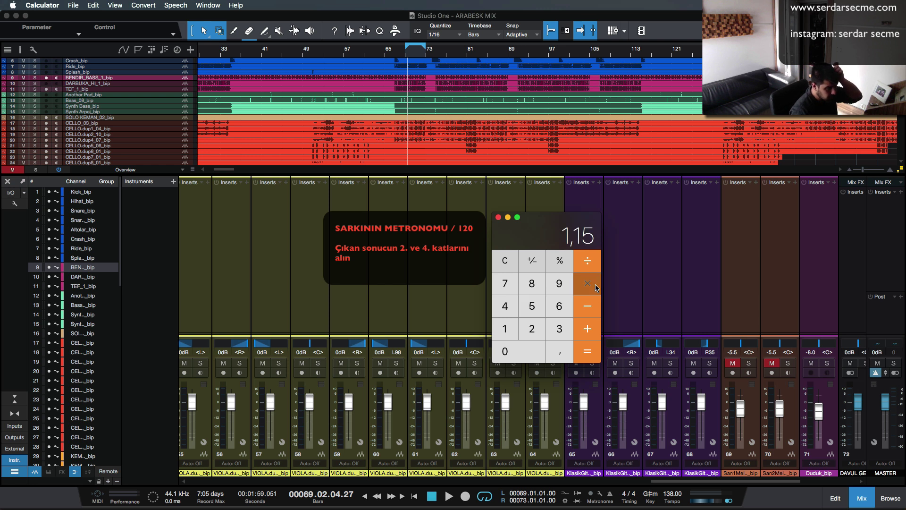
{"action": "left_click", "coordinate": [516, 315]}
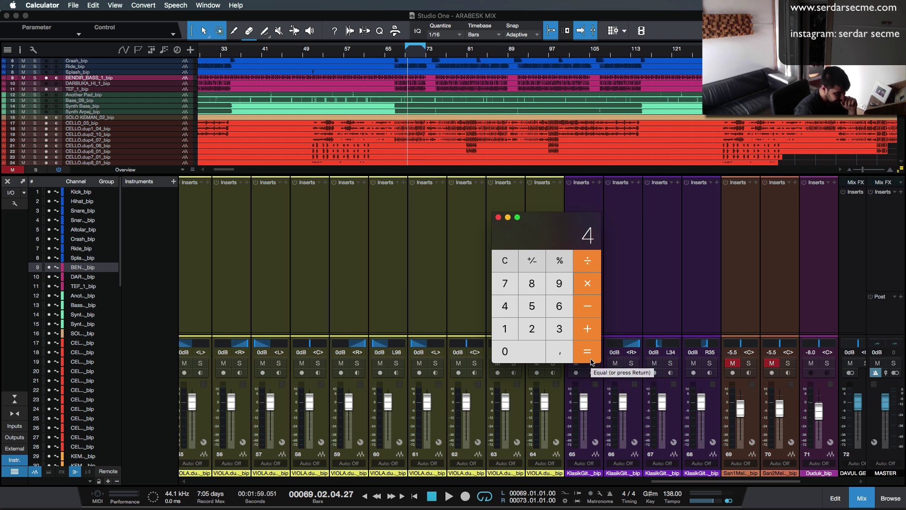
{"action": "type", "text": ",6"}
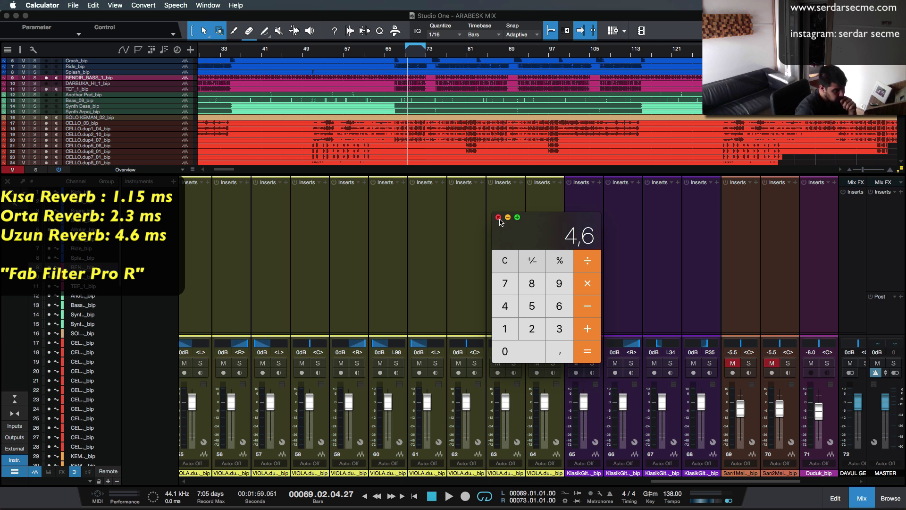
{"action": "left_click", "coordinate": [498, 217]}
- Add an FX channel to the mixer and name it K REV for the short reverb
{"action": "scroll", "coordinate": [706, 467], "scroll_direction": "right", "scroll_amount": 10}
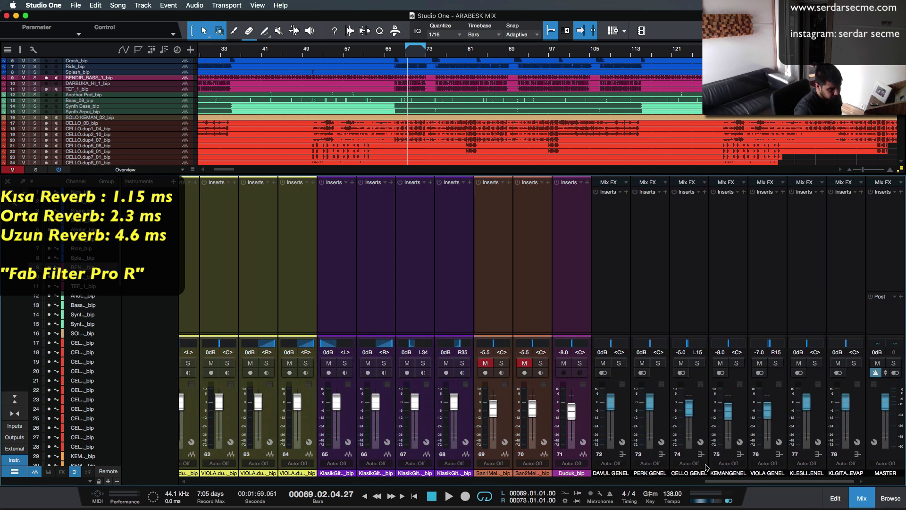
{"action": "scroll", "coordinate": [707, 468], "scroll_direction": "left", "scroll_amount": 5}
{"action": "scroll", "coordinate": [694, 467], "scroll_direction": "right", "scroll_amount": 5}
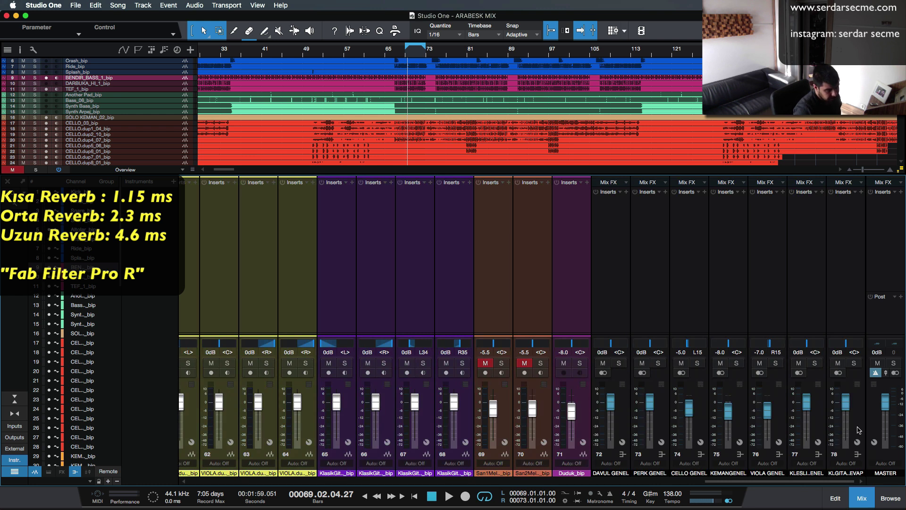
{"action": "right_click", "coordinate": [859, 429]}
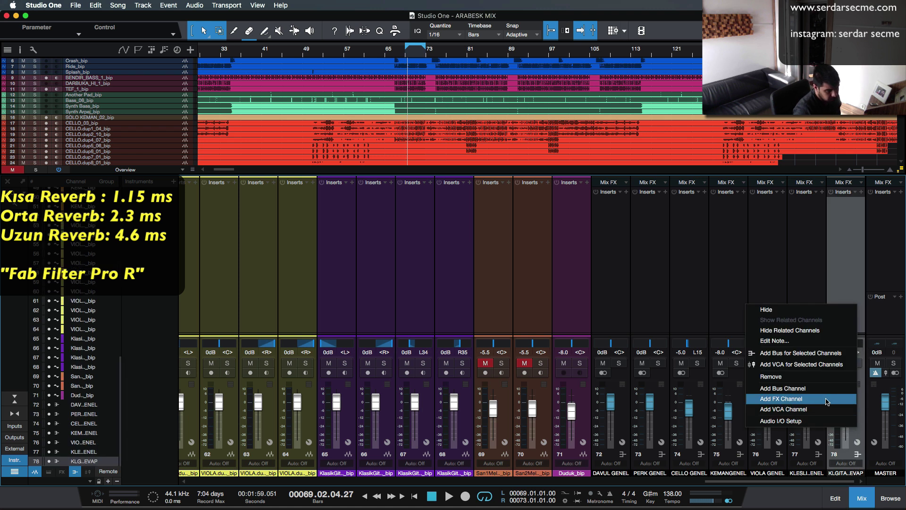
{"action": "left_click", "coordinate": [826, 401]}
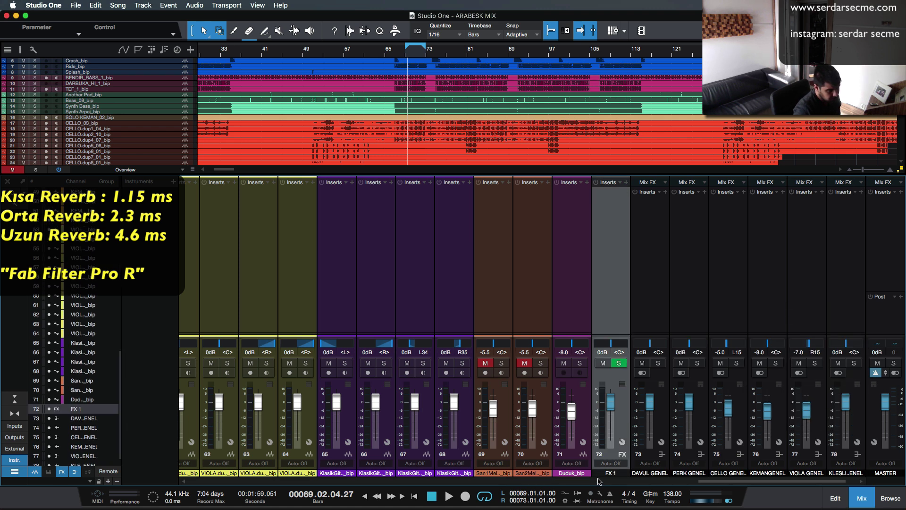
{"action": "double_click", "coordinate": [610, 473]}
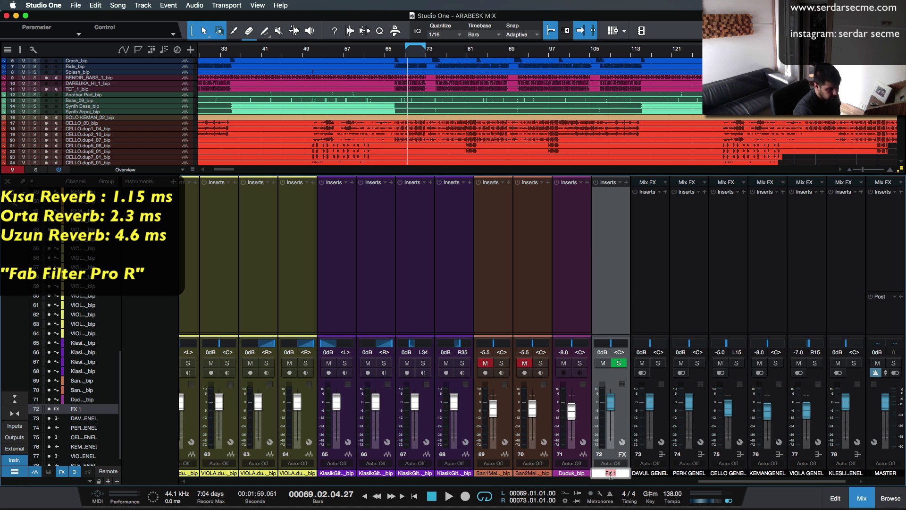
{"action": "type", "text": "K REV"}
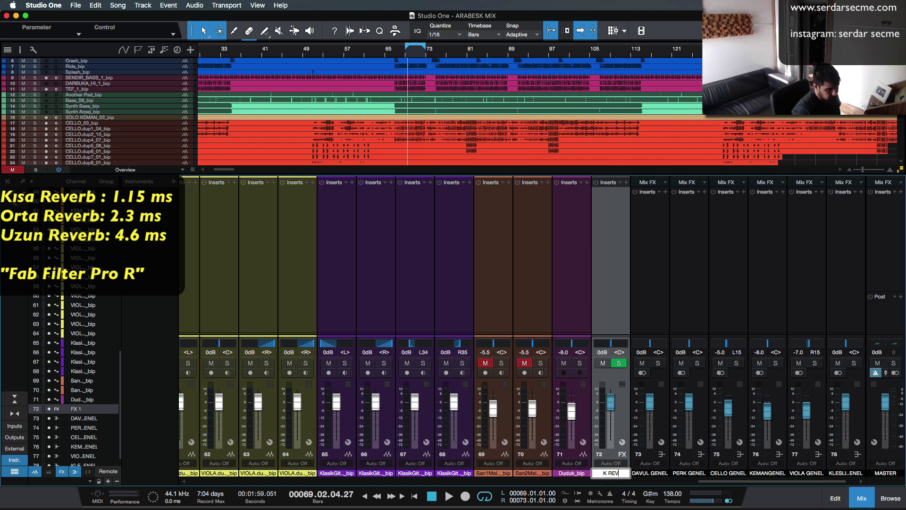
{"action": "key", "text": "Return"}
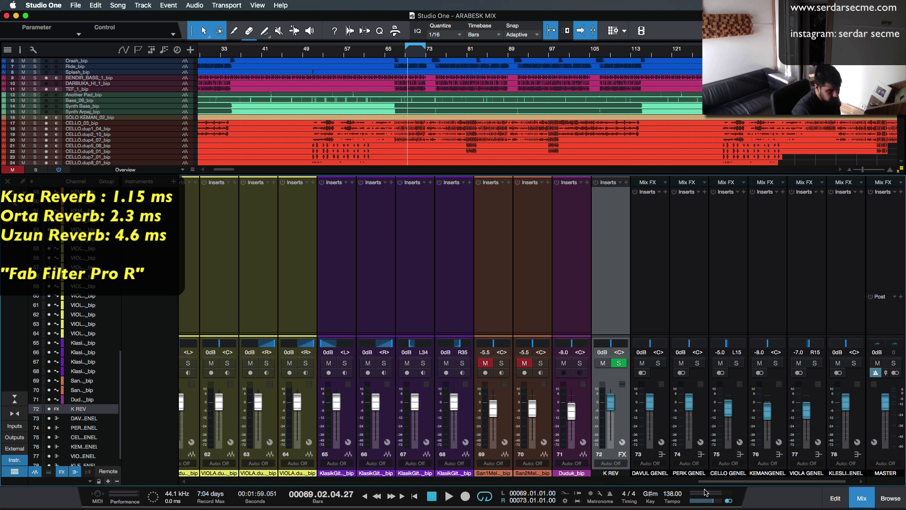
- Add a second FX channel to the mixer and name it O REV for the medium reverb
{"action": "scroll", "coordinate": [779, 446], "scroll_direction": "right", "scroll_amount": 1}
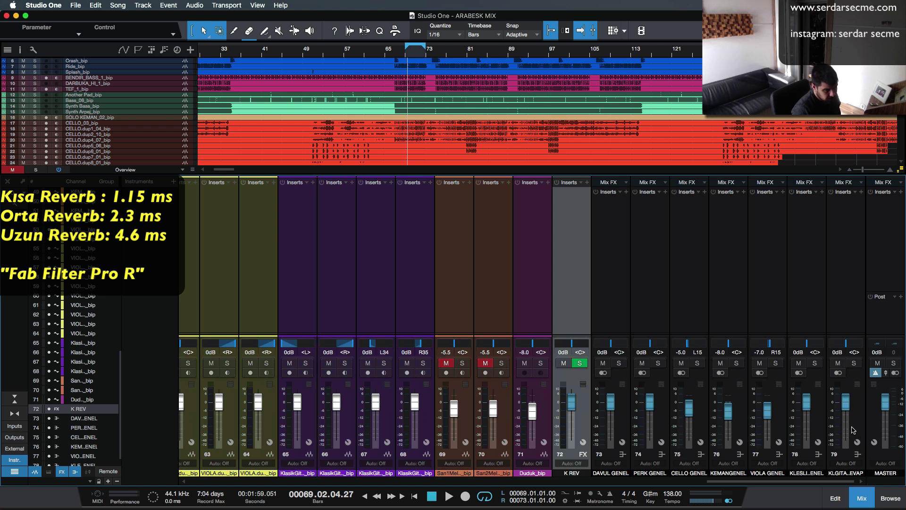
{"action": "right_click", "coordinate": [854, 425]}
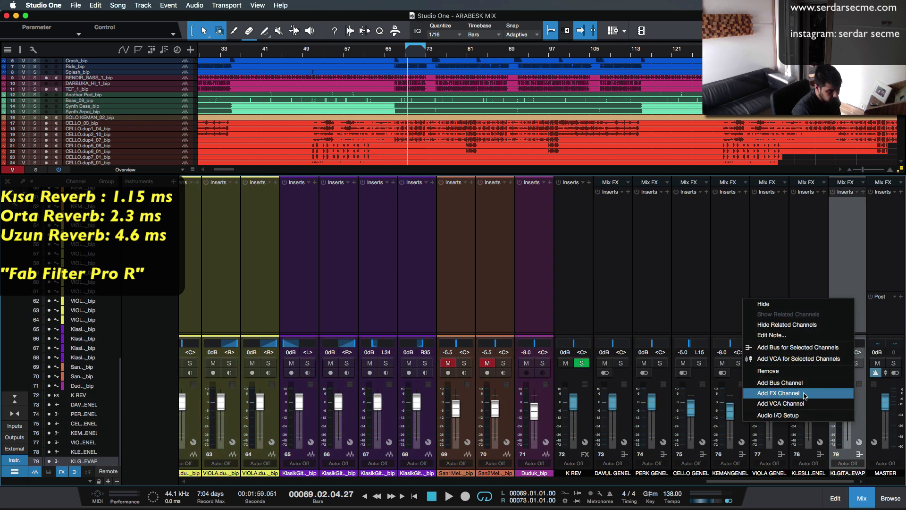
{"action": "left_click", "coordinate": [805, 393]}
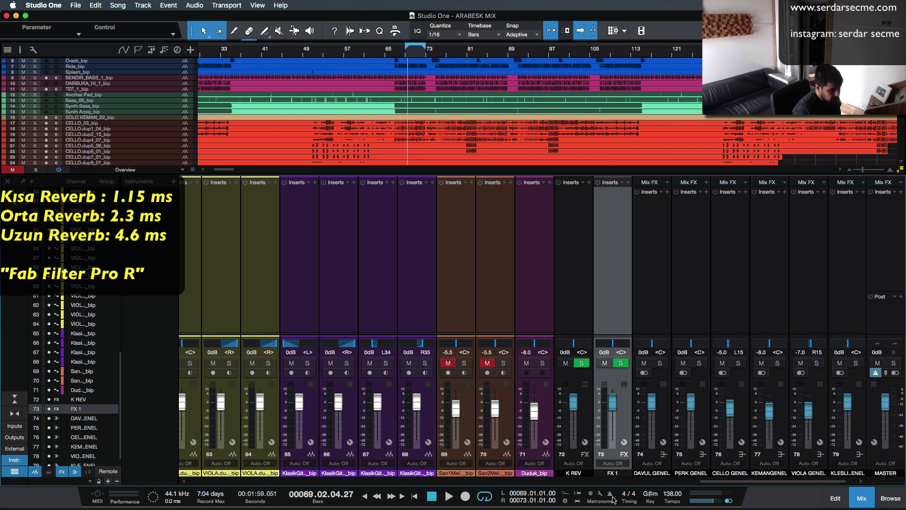
{"action": "double_click", "coordinate": [613, 473]}
{"action": "type", "text": "O REV"}
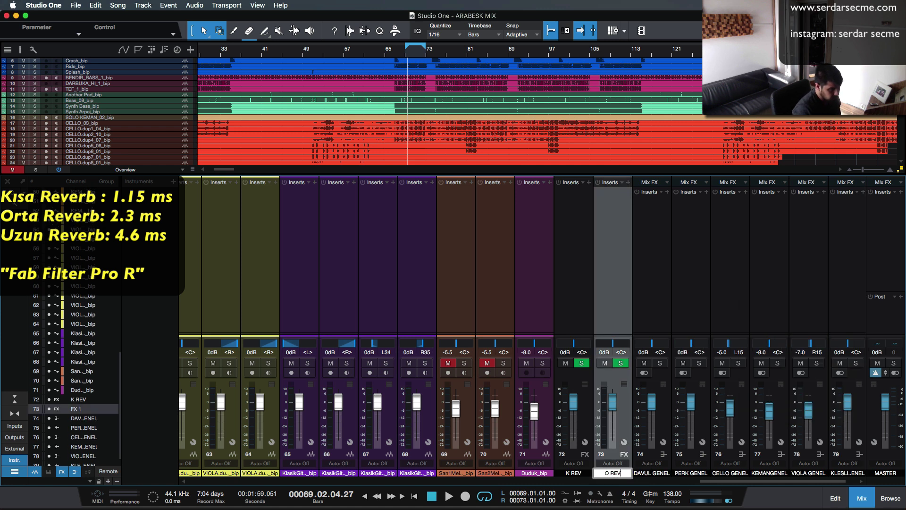
{"action": "key", "text": "Return"}
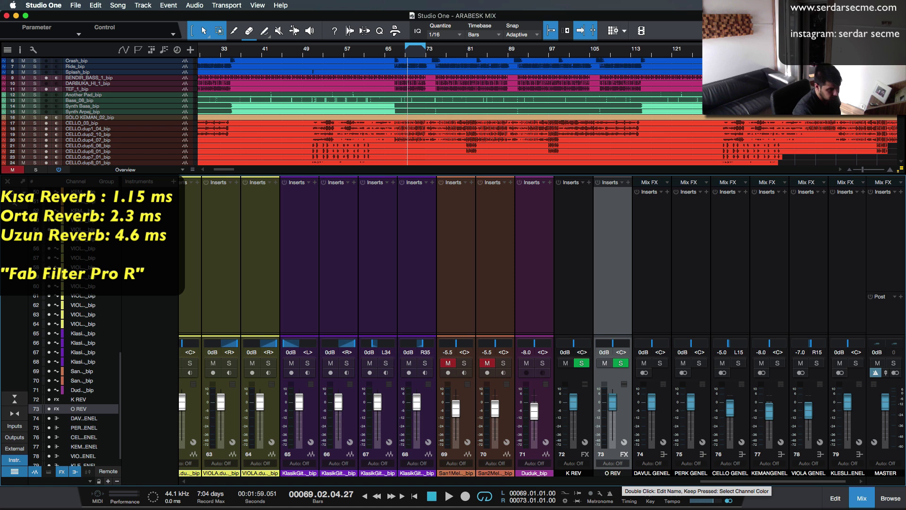
- Add a third FX channel to the mixer and name it U REV for the long reverb
{"action": "scroll", "coordinate": [648, 470], "scroll_direction": "right", "scroll_amount": 2}
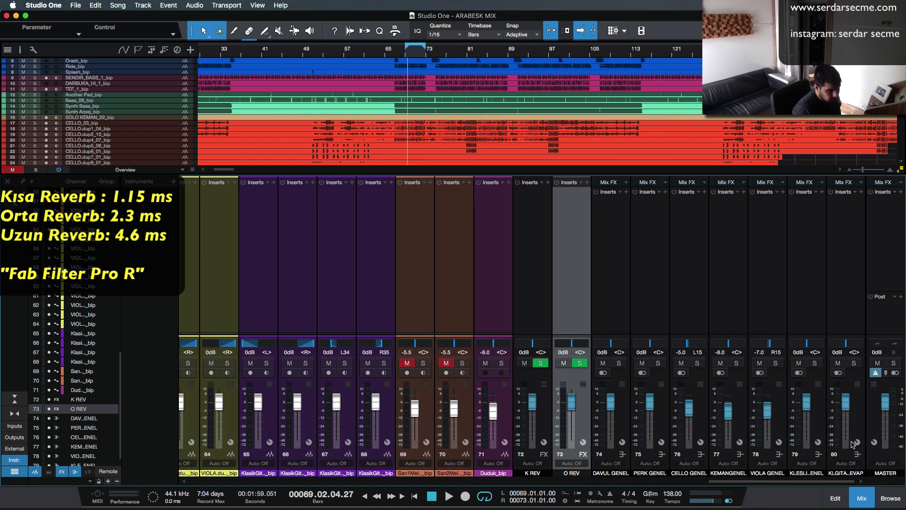
{"action": "right_click", "coordinate": [852, 424]}
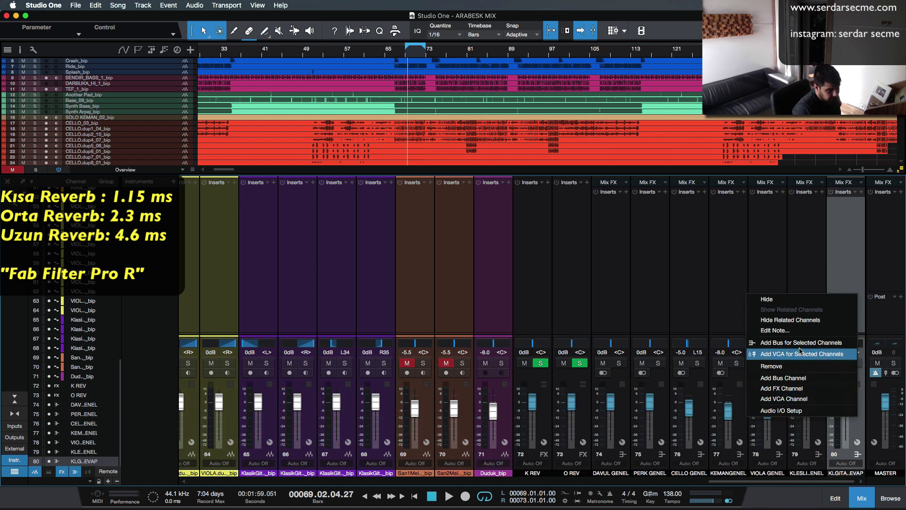
{"action": "left_click", "coordinate": [810, 388]}
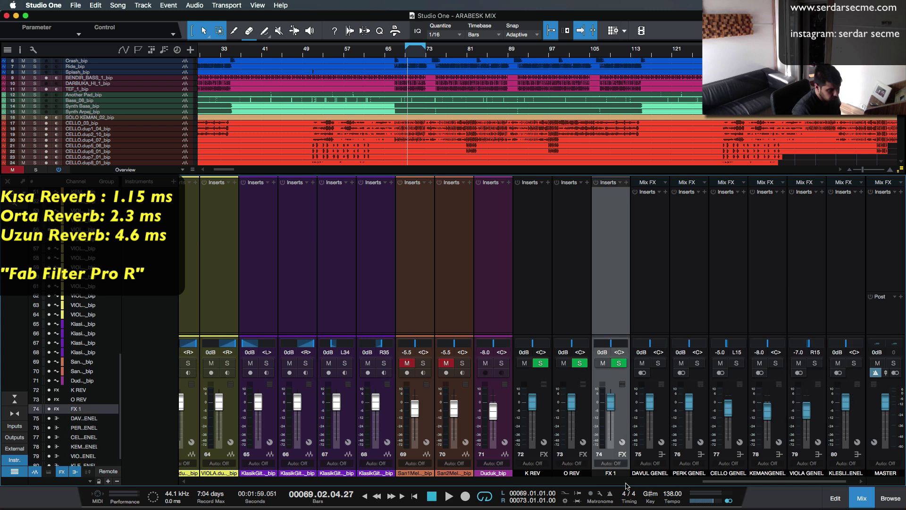
{"action": "double_click", "coordinate": [611, 474]}
{"action": "type", "text": "U REV"}
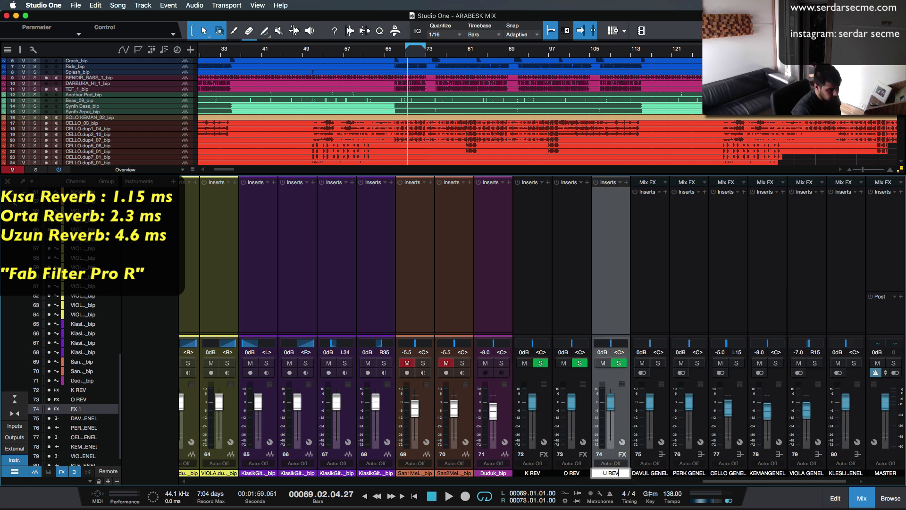
{"action": "key", "text": "Return"}
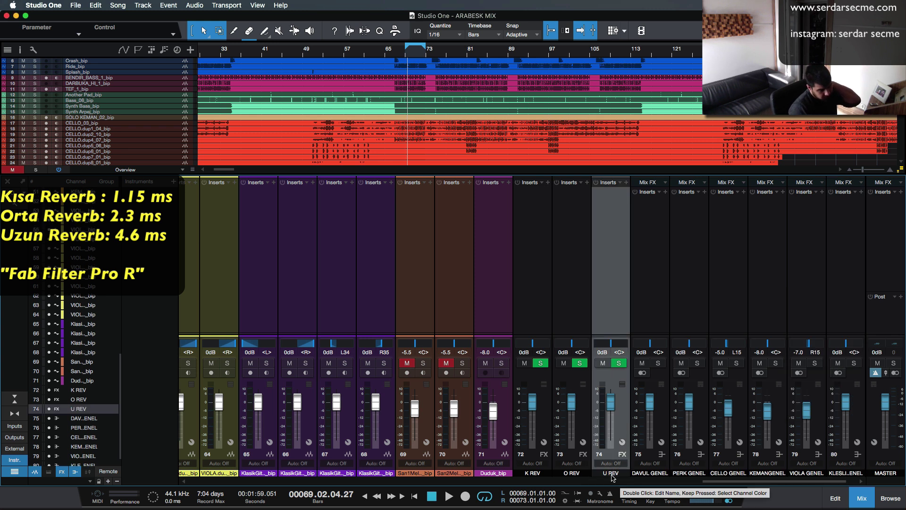
- Select the K REV, O REV and U REV channels together and colour them crimson
{"action": "left_click", "coordinate": [549, 432], "text": "shift"}
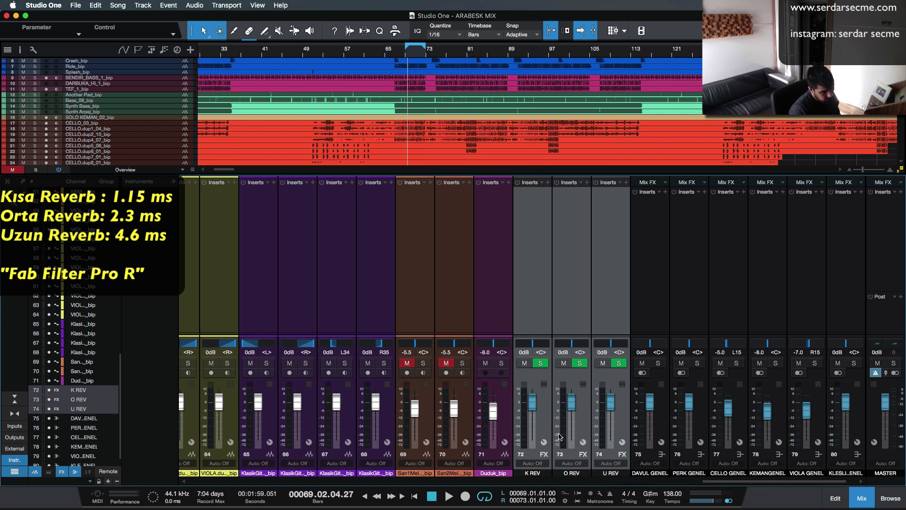
{"action": "left_click", "coordinate": [552, 476]}
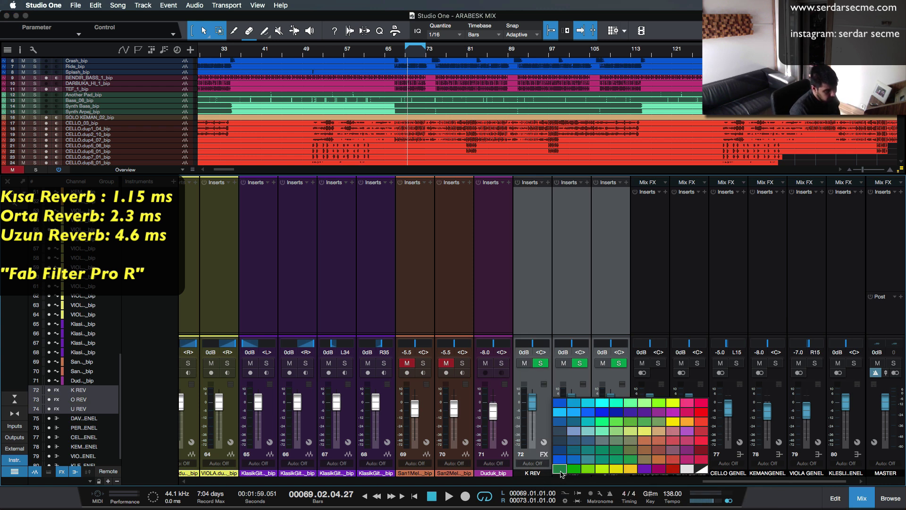
{"action": "left_click", "coordinate": [702, 405]}
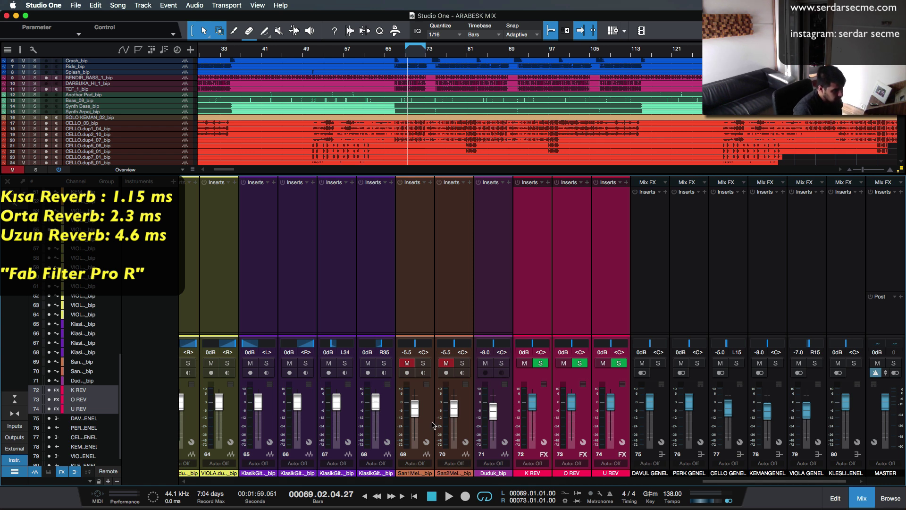
- Add a fourth FX channel after U REV, name it V REV and colour it dark red
{"action": "left_click", "coordinate": [431, 426]}
{"action": "left_click", "coordinate": [454, 426], "text": "shift"}
{"action": "right_click", "coordinate": [465, 427]}
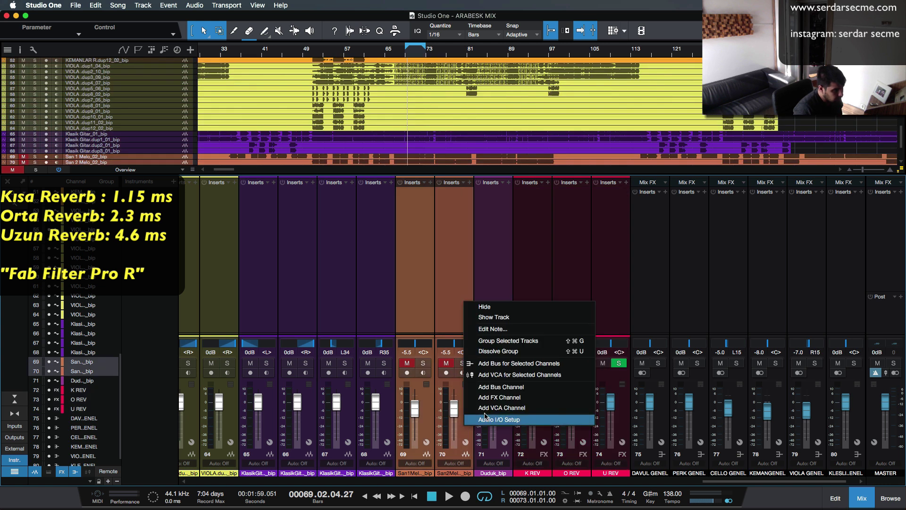
{"action": "left_click", "coordinate": [511, 397]}
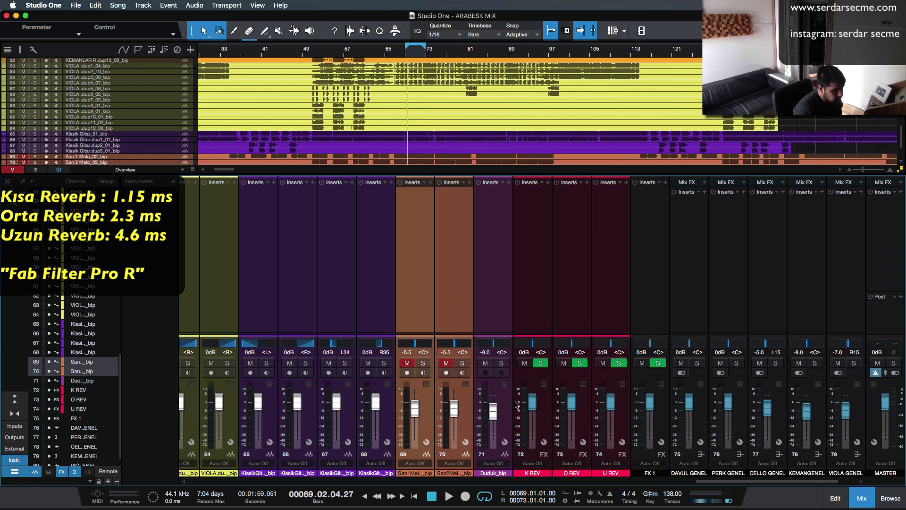
{"action": "double_click", "coordinate": [650, 473]}
{"action": "type", "text": "V REV"}
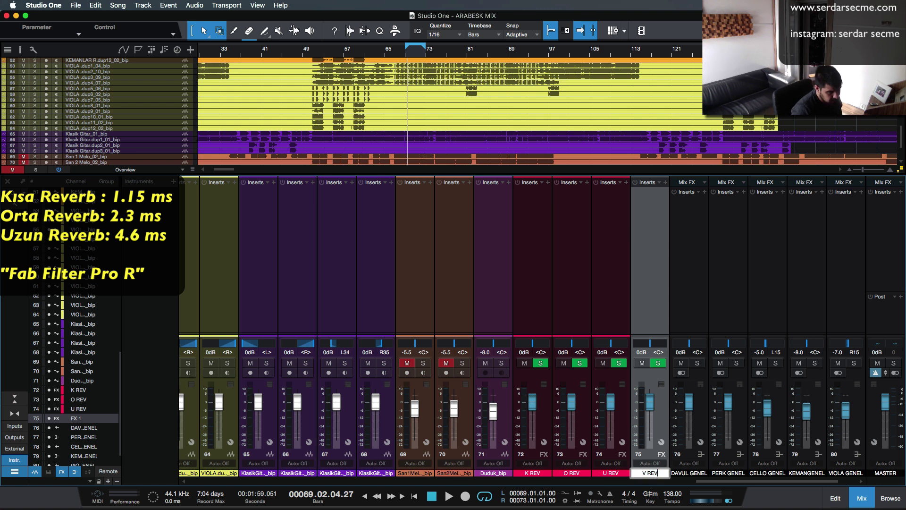
{"action": "key", "text": "Return"}
{"action": "left_click", "coordinate": [654, 475]}
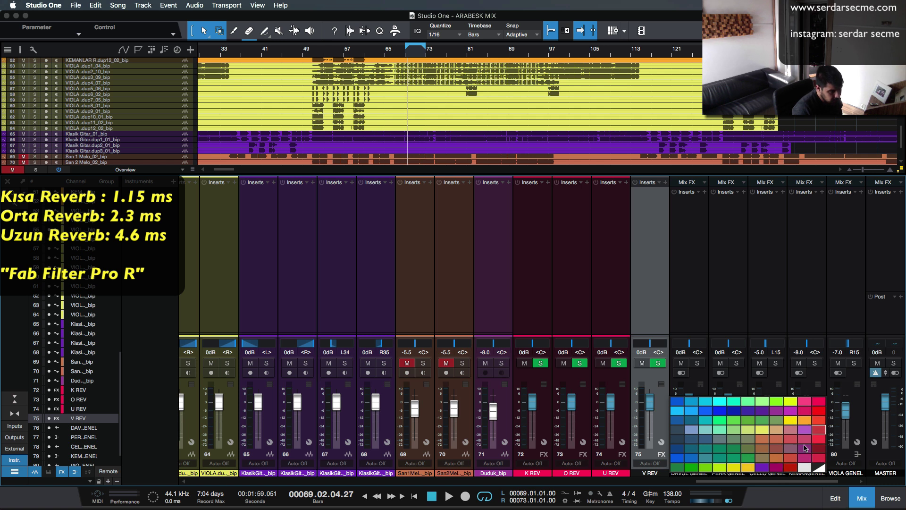
{"action": "left_click", "coordinate": [791, 468]}
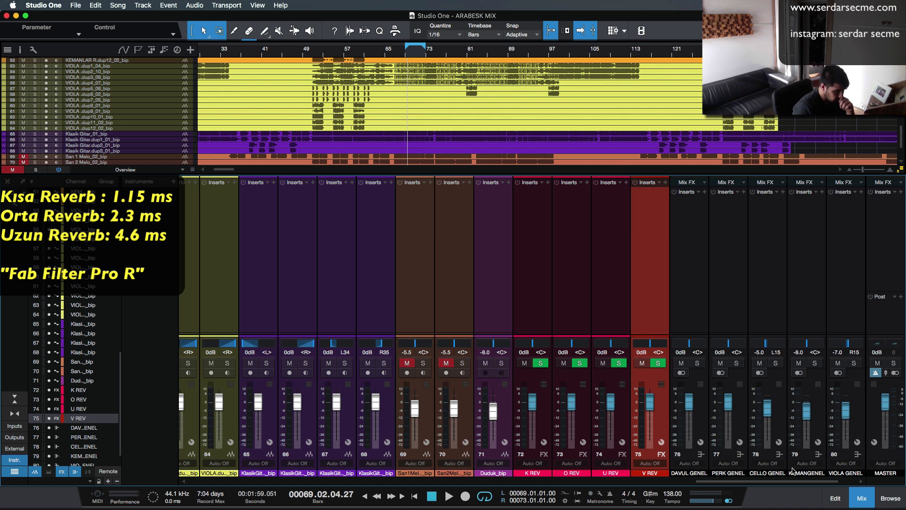
{"action": "left_click", "coordinate": [625, 429]}
{"action": "left_click", "coordinate": [549, 433], "text": "shift"}
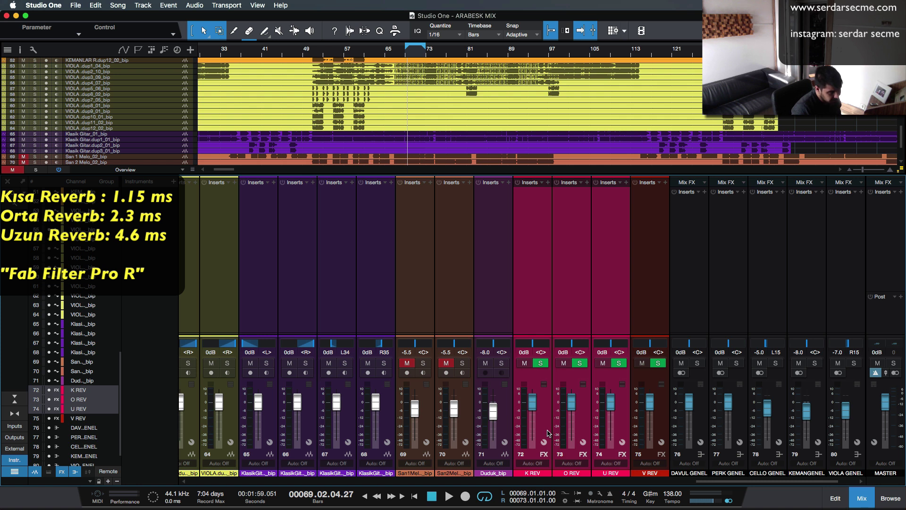
{"action": "left_click", "coordinate": [662, 418]}
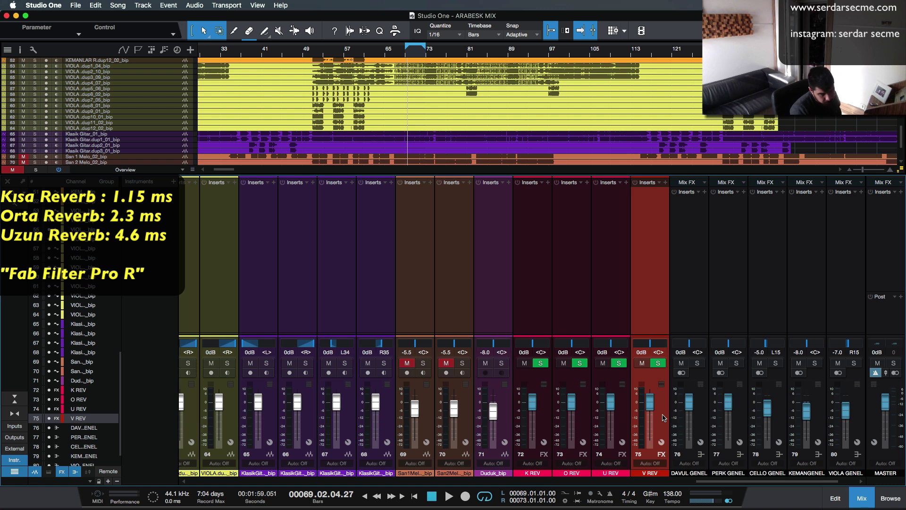
- Insert the FabFilter Pro-R reverb plug-in on the K REV channel
{"action": "left_click", "coordinate": [548, 183]}
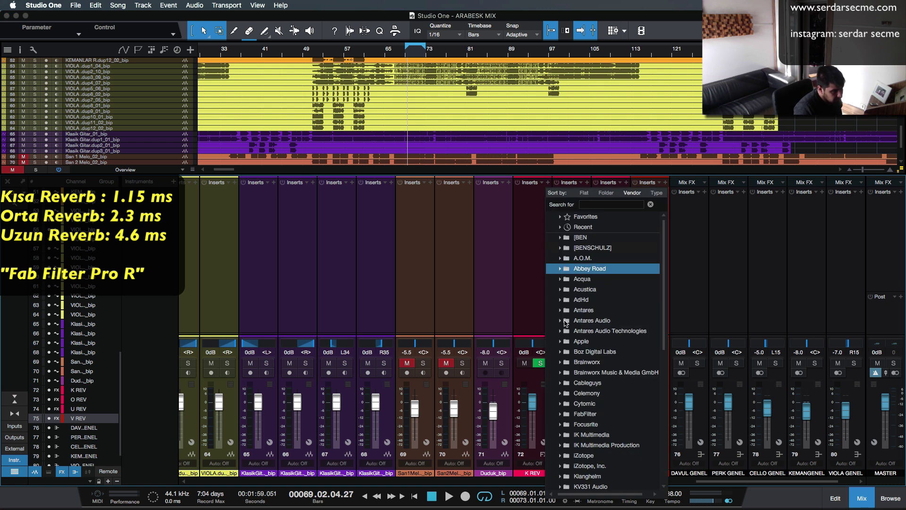
{"action": "scroll", "coordinate": [603, 409], "scroll_direction": "down", "scroll_amount": 5}
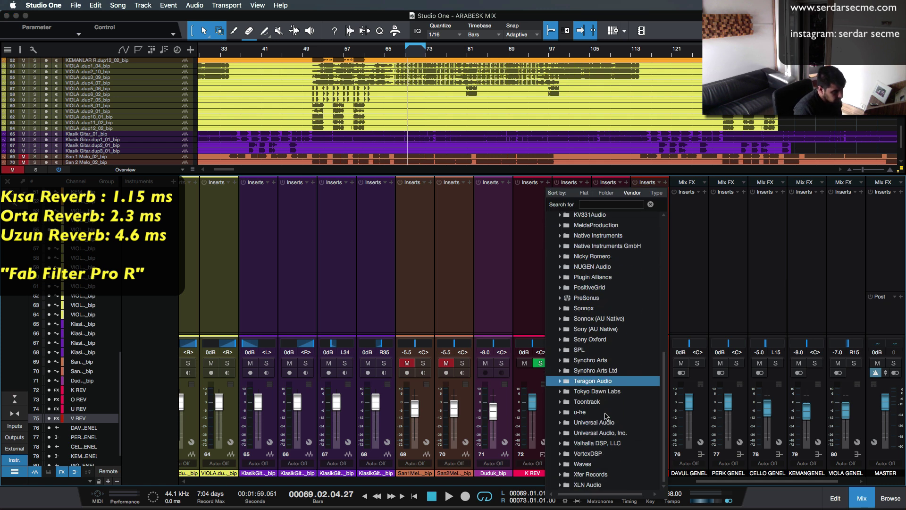
{"action": "scroll", "coordinate": [604, 413], "scroll_direction": "up", "scroll_amount": 8}
{"action": "left_click", "coordinate": [609, 415]}
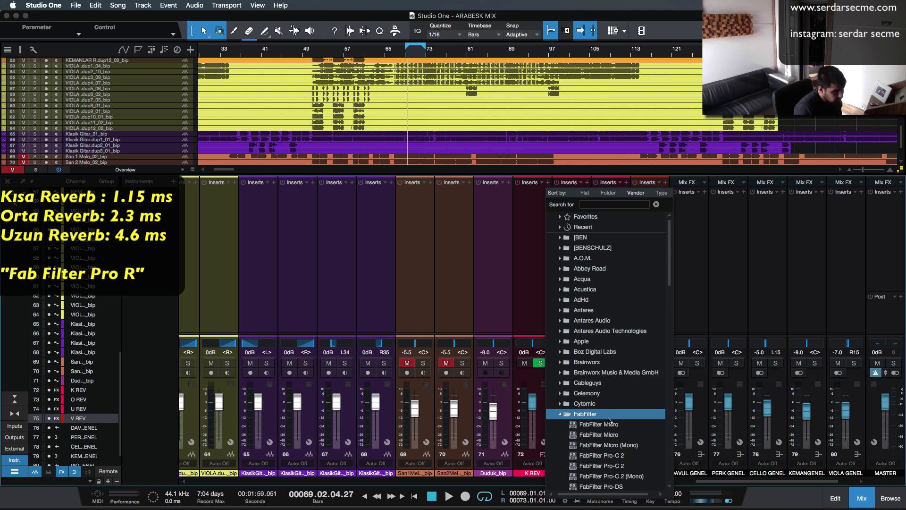
{"action": "scroll", "coordinate": [614, 425], "scroll_direction": "down", "scroll_amount": 6}
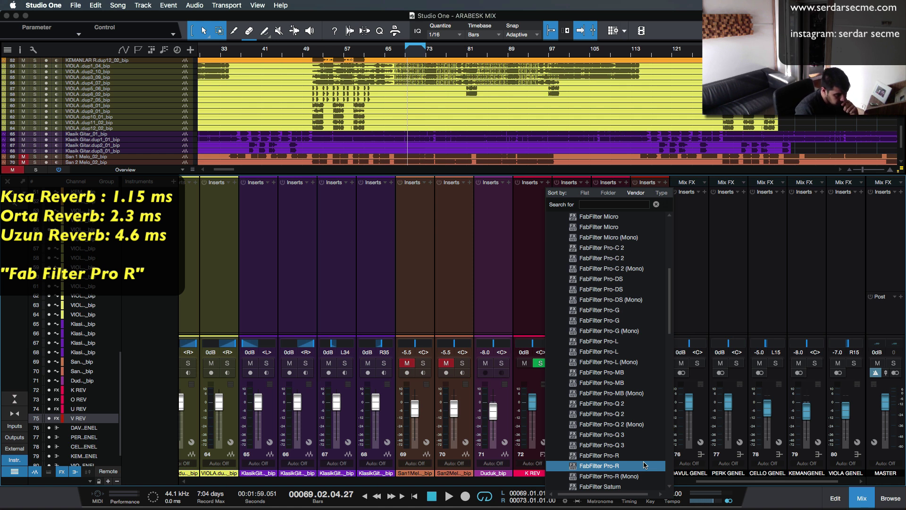
{"action": "left_click", "coordinate": [644, 465]}
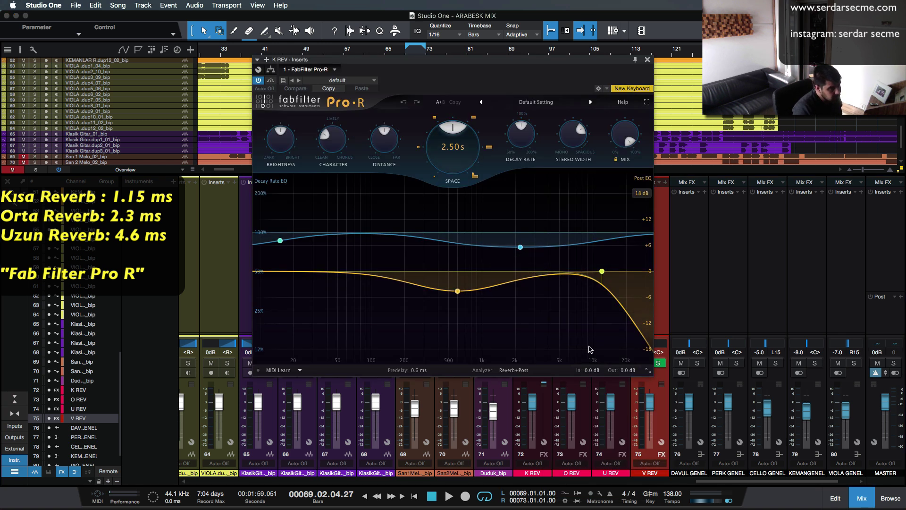
- Set the Space reverb time of Pro-R on K REV to 1.15 s
{"action": "double_click", "coordinate": [447, 142]}
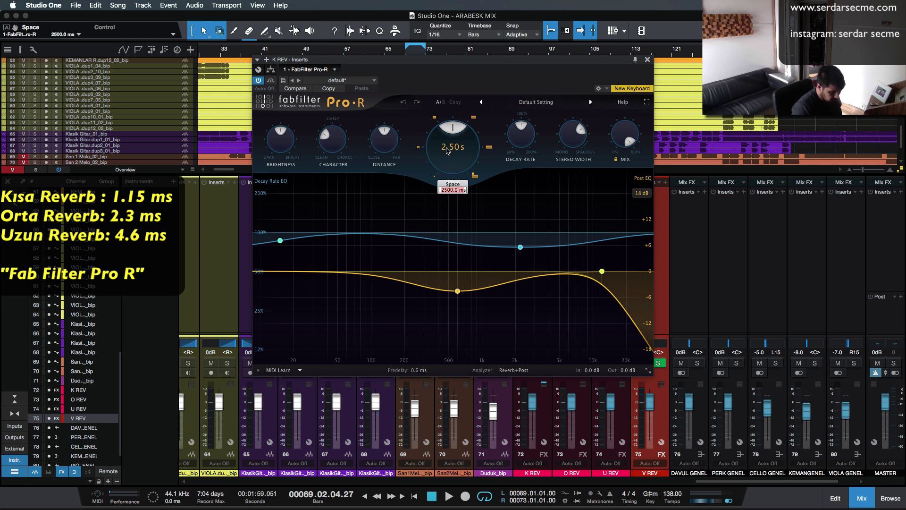
{"action": "type", "text": "1.1"}
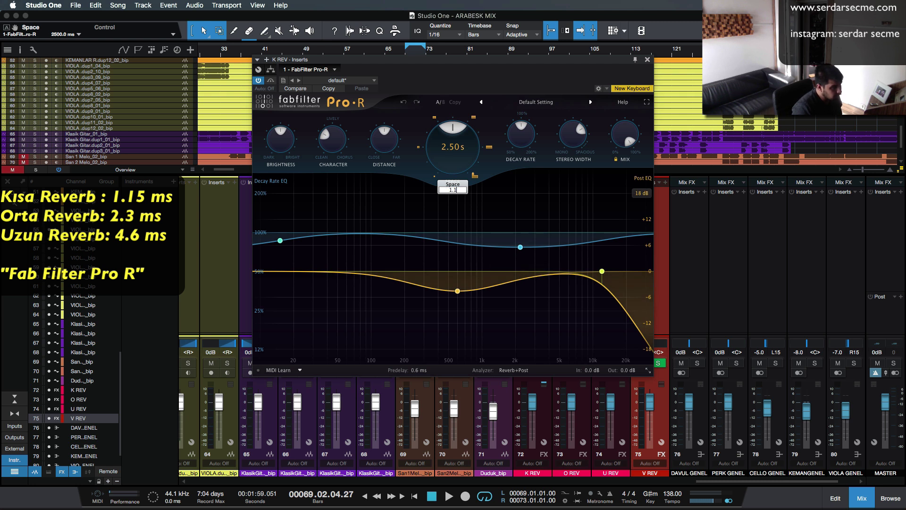
{"action": "type", "text": "5"}
{"action": "key", "text": "Return"}
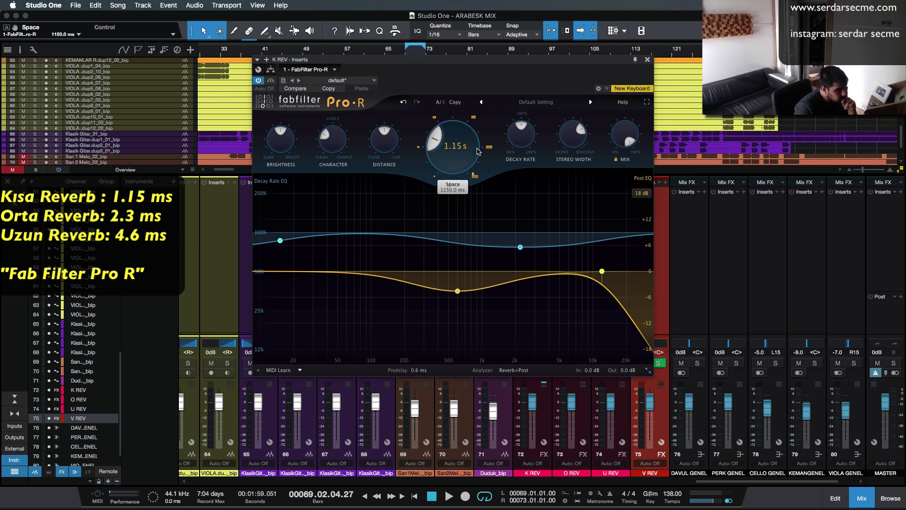
- Examine the Brightness, Character, Distance, Stereo Width and Mix controls of Pro-R on K REV, and close the plug-in
{"action": "mouse_move", "coordinate": [478, 151]}
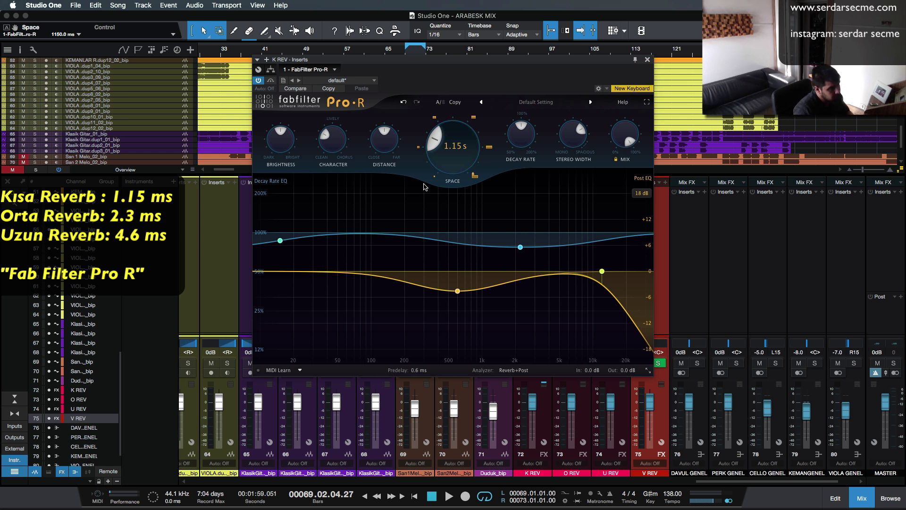
{"action": "left_click_drag", "start_coordinate": [428, 60], "coordinate": [539, 118]}
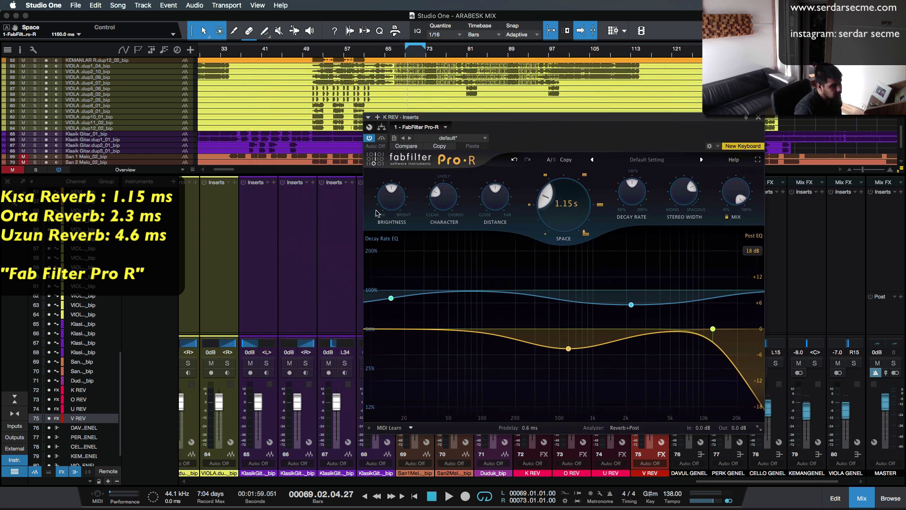
{"action": "mouse_move", "coordinate": [395, 191]}
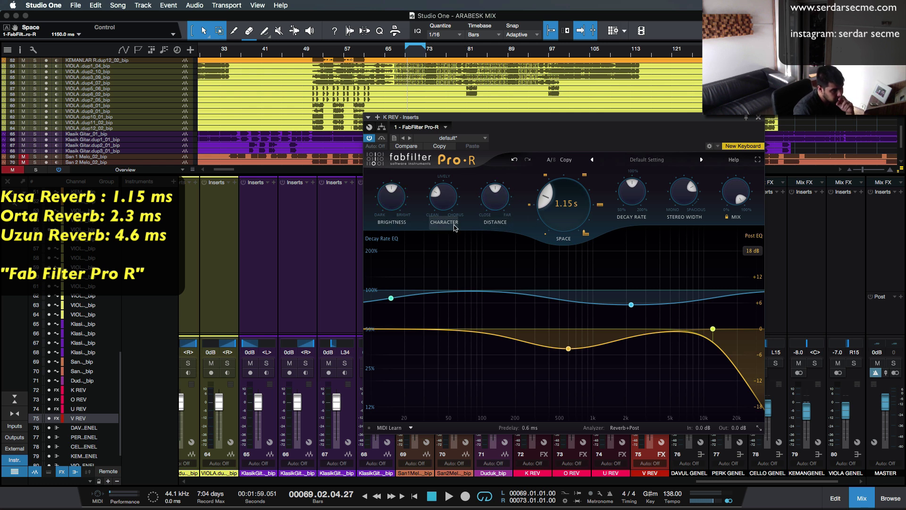
{"action": "mouse_move", "coordinate": [500, 197]}
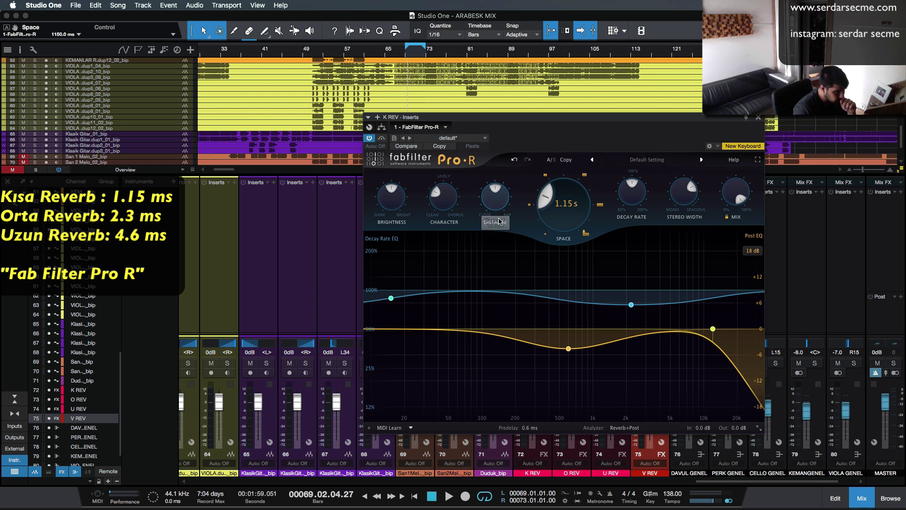
{"action": "mouse_move", "coordinate": [495, 203]}
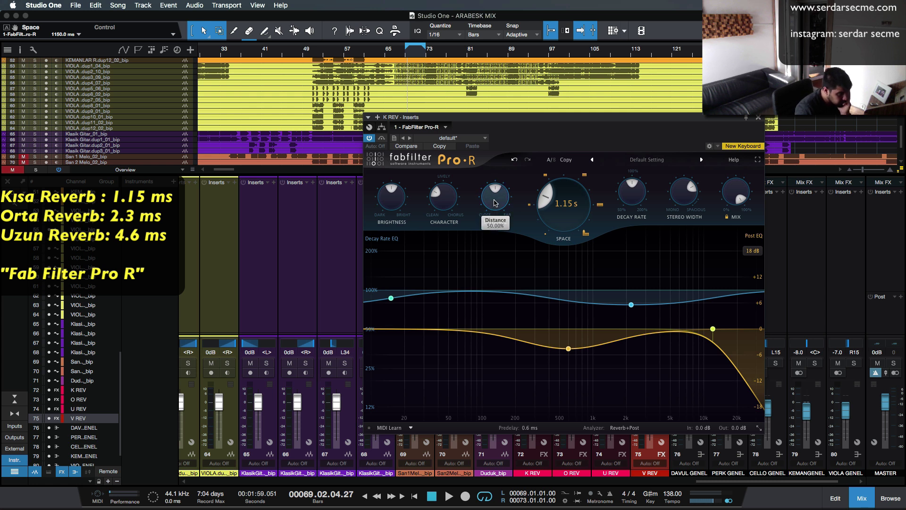
{"action": "left_click_drag", "start_coordinate": [697, 119], "coordinate": [622, 121]}
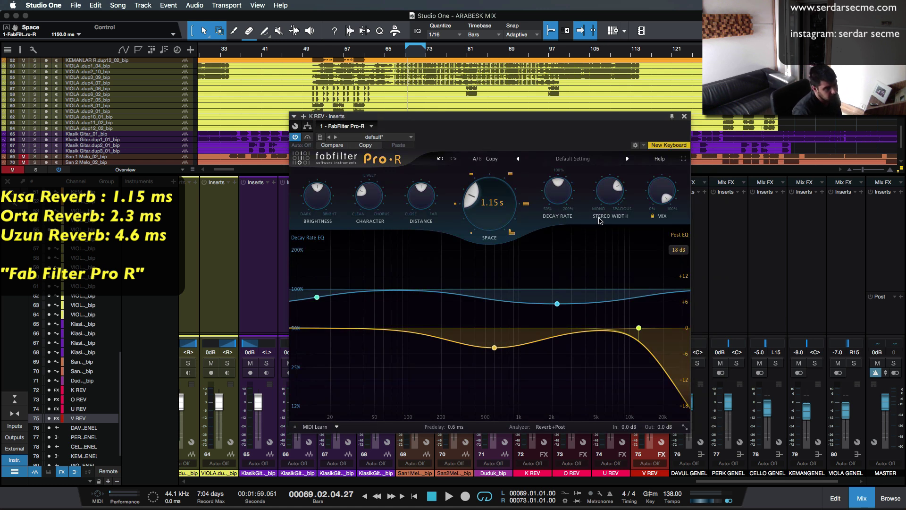
{"action": "mouse_move", "coordinate": [663, 201]}
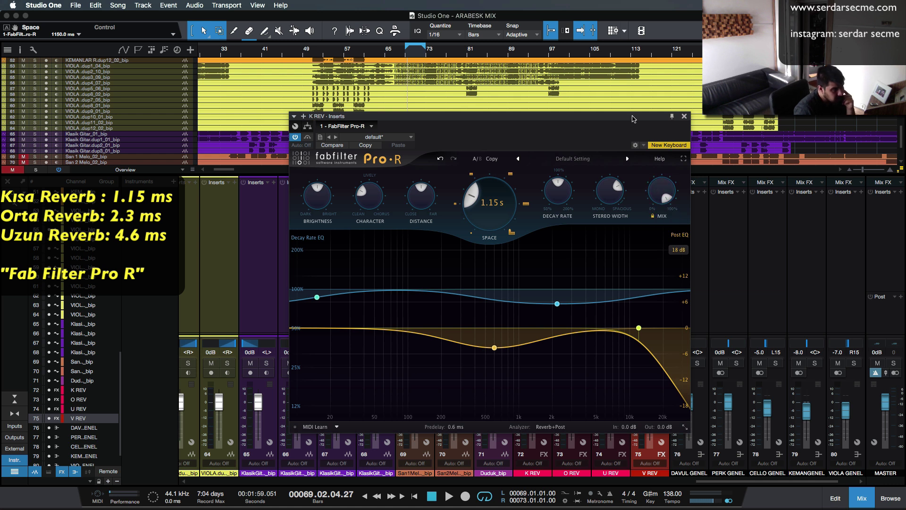
{"action": "left_click_drag", "start_coordinate": [635, 116], "coordinate": [635, 71]}
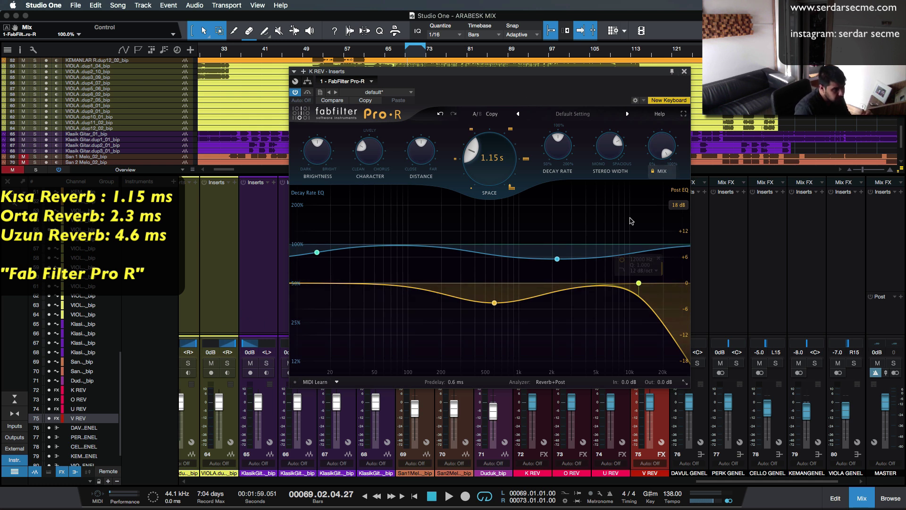
{"action": "left_click", "coordinate": [684, 71]}
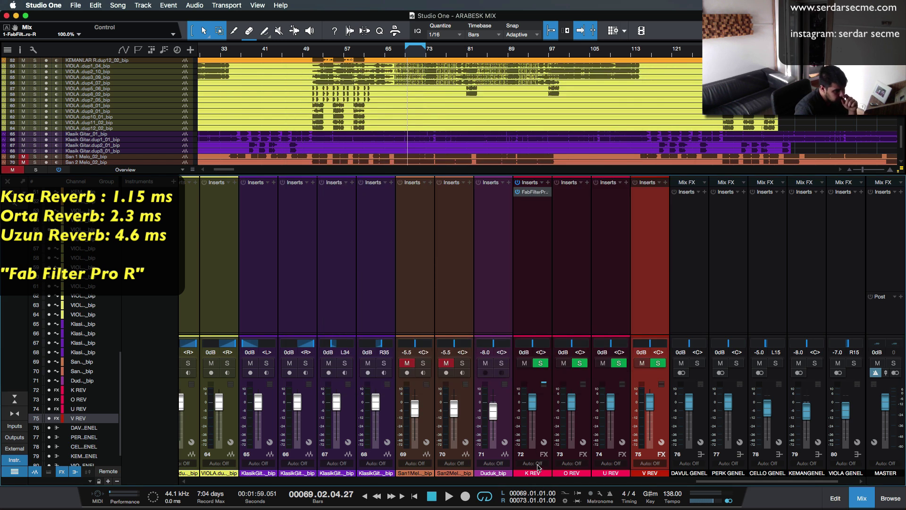
- Select the first two Klasik Gitar channels and expand the mixer strips to show the Sends section
{"action": "scroll", "coordinate": [538, 467], "scroll_direction": "left", "scroll_amount": 2}
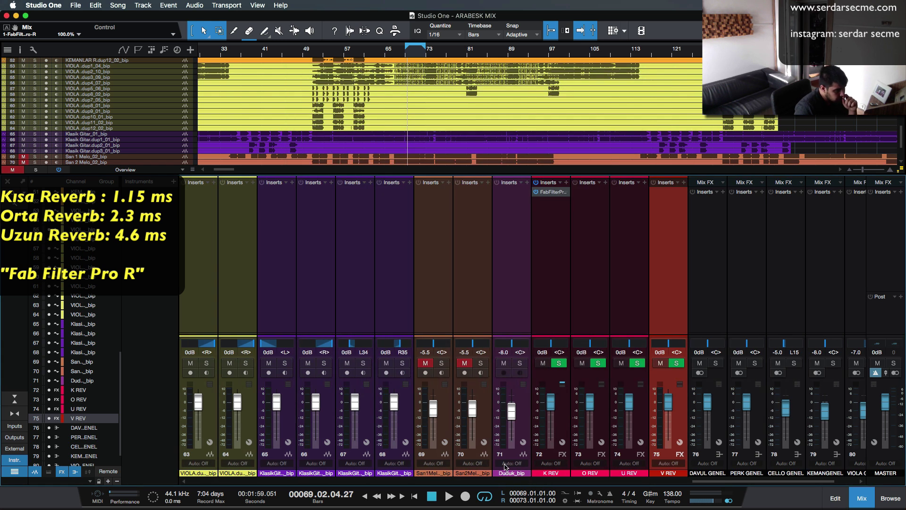
{"action": "left_click", "coordinate": [293, 426]}
{"action": "left_click", "coordinate": [327, 425], "text": "shift"}
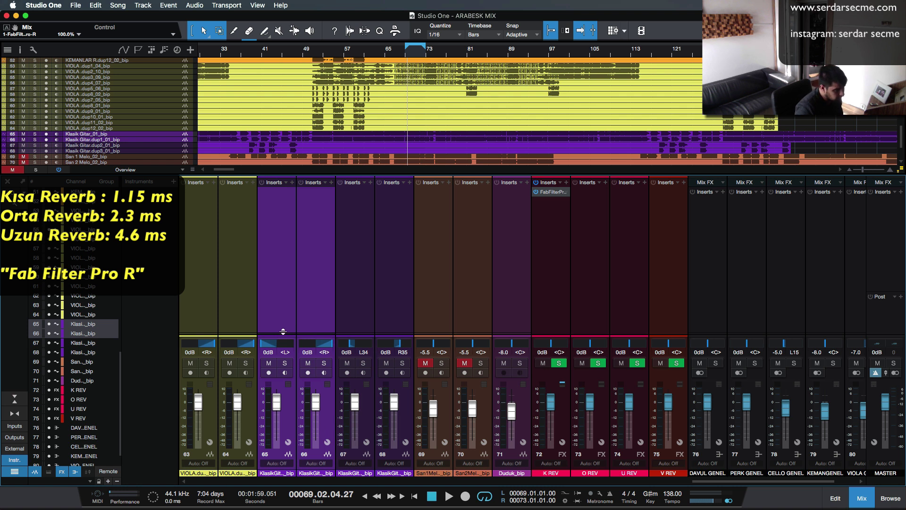
{"action": "left_click_drag", "start_coordinate": [283, 331], "coordinate": [287, 267]}
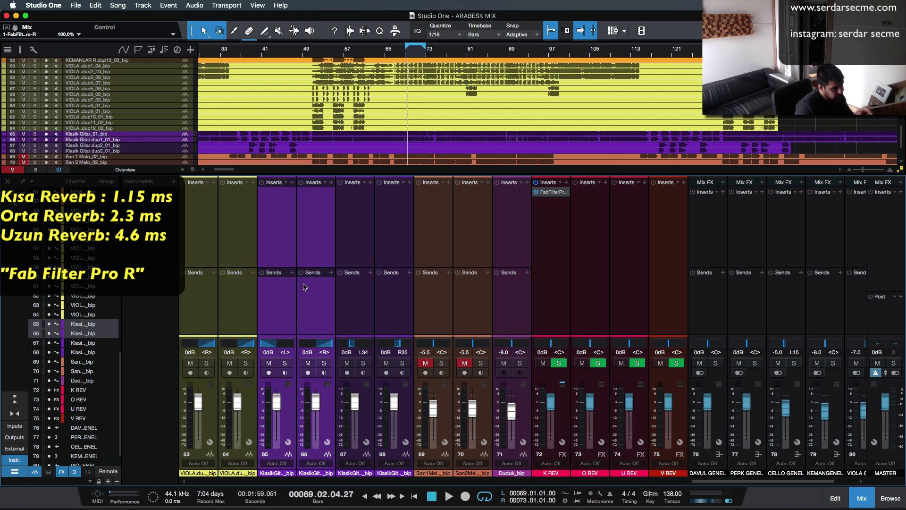
- Add sends to K REV on the two selected Klasik Gitar channels and set their send level to -9.2 dB
{"action": "left_click", "coordinate": [292, 273]}
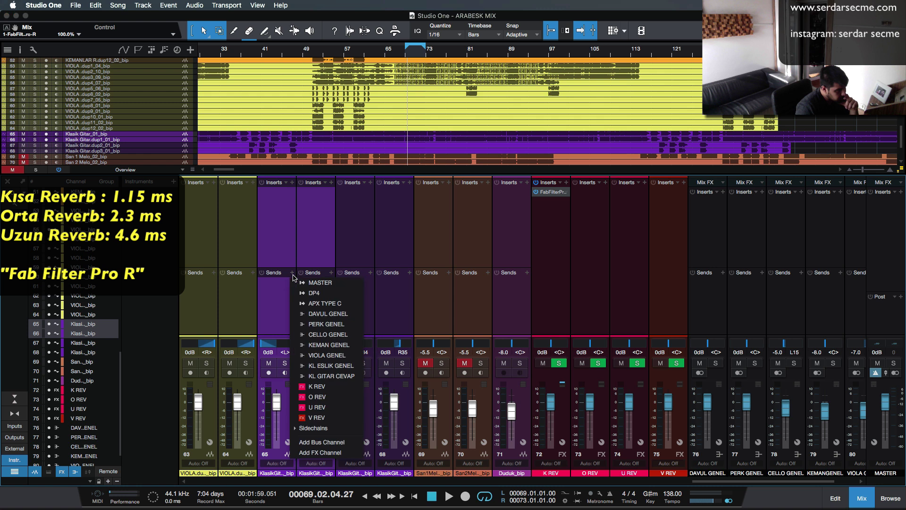
{"action": "left_click", "coordinate": [327, 387]}
{"action": "mouse_move", "coordinate": [267, 293]}
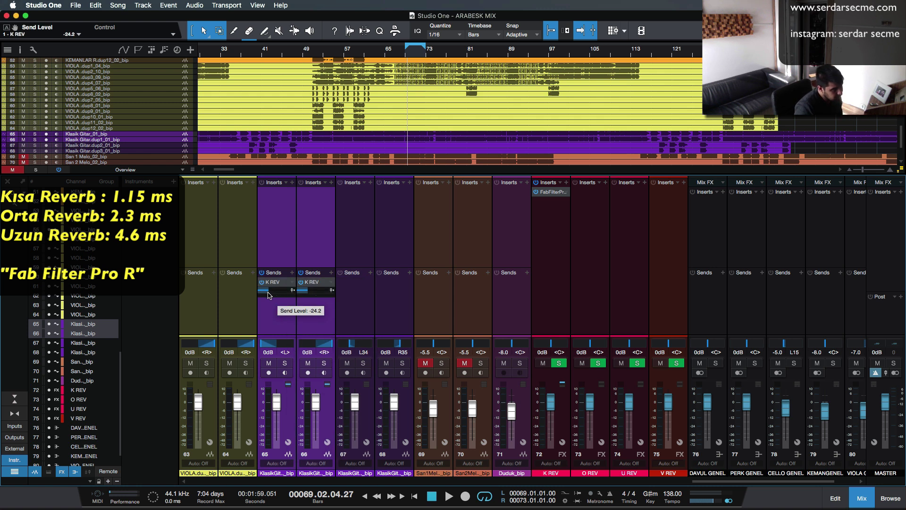
{"action": "mouse_move", "coordinate": [267, 295]}
{"action": "left_mouse_down"}
{"action": "mouse_move", "coordinate": [278, 290]}
{"action": "mouse_move", "coordinate": [263, 294]}
{"action": "left_mouse_up"}
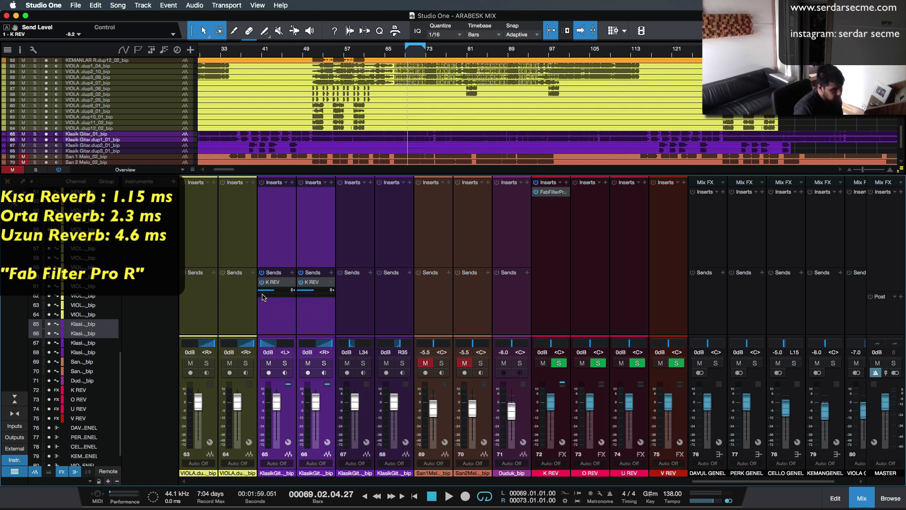
- Solo the first two Klasik Gitar channels and compare playback with their K REV sends active and muted, leaving the sends active
{"action": "left_click", "coordinate": [285, 363]}
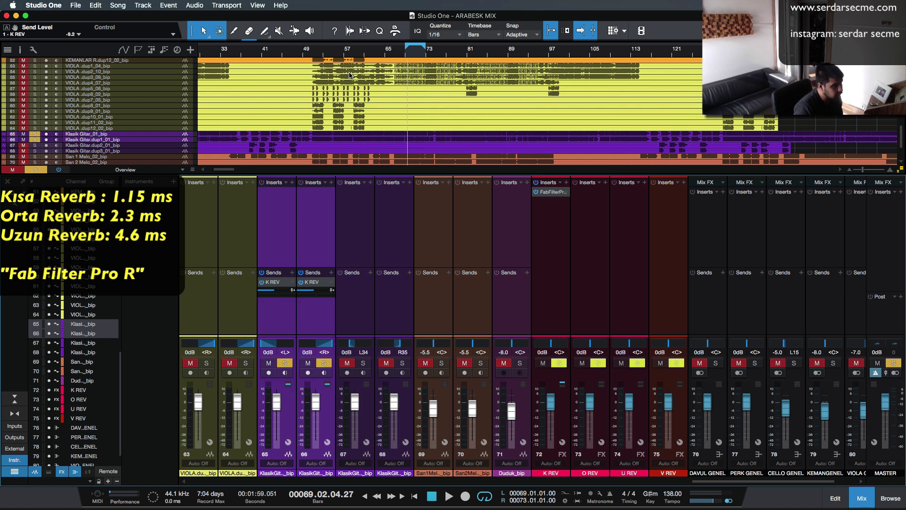
{"action": "key", "text": "space"}
{"action": "key", "text": "space"}
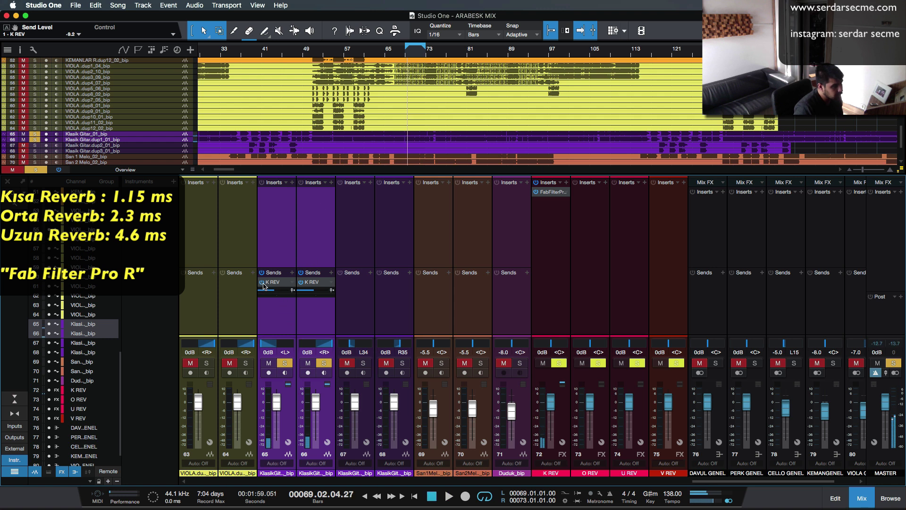
{"action": "left_click", "coordinate": [262, 282]}
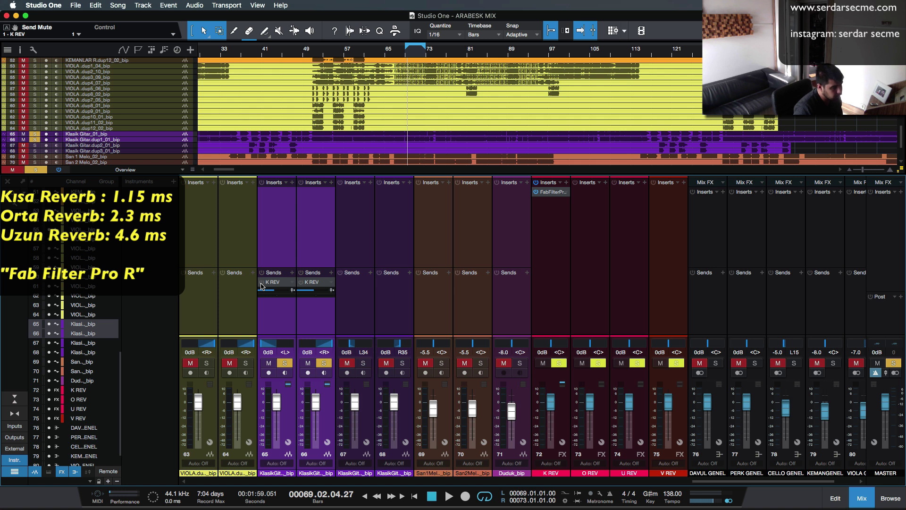
{"action": "key", "text": "space"}
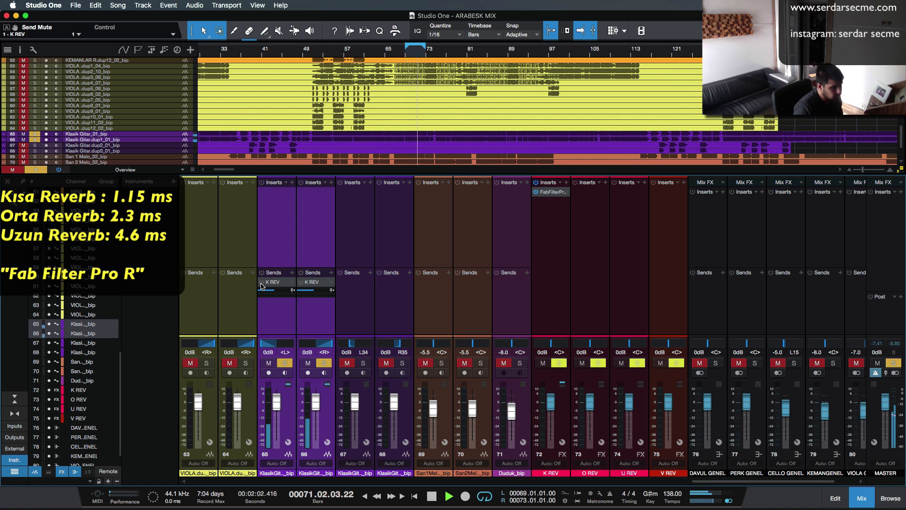
{"action": "key", "text": "space"}
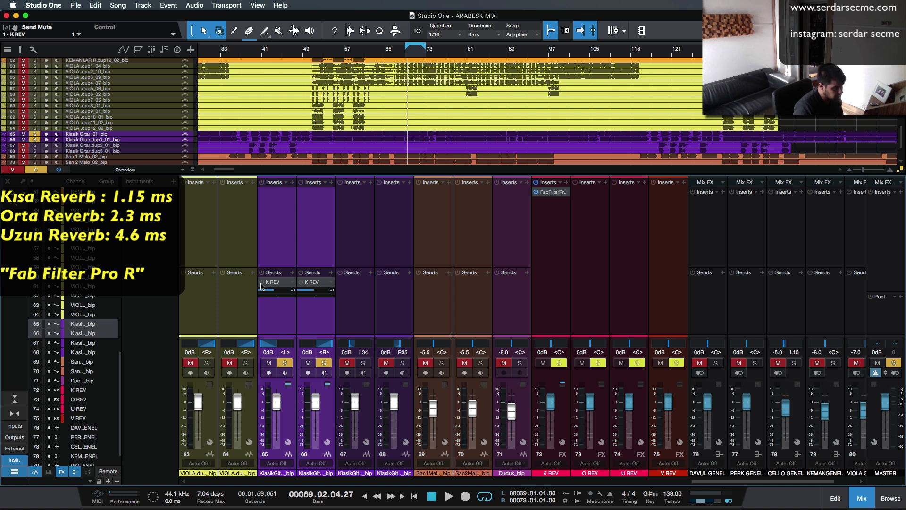
{"action": "key", "text": "space"}
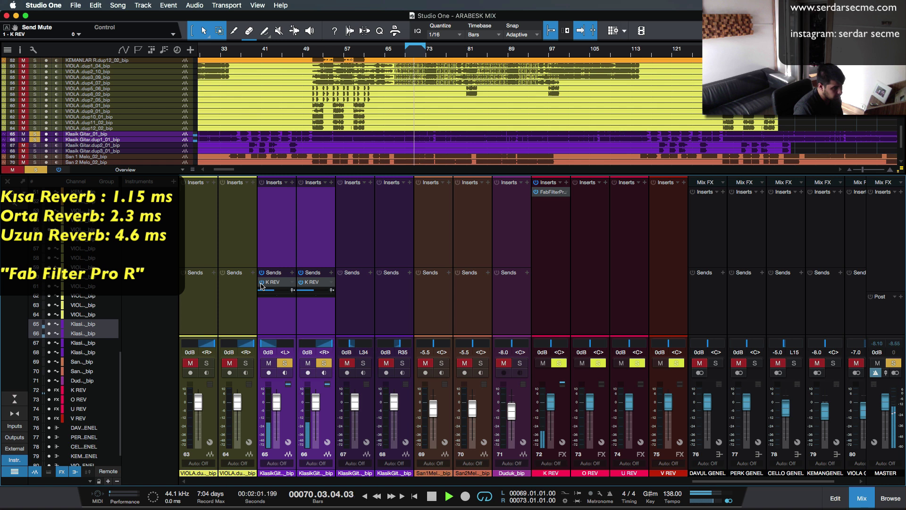
{"action": "key", "text": "space"}
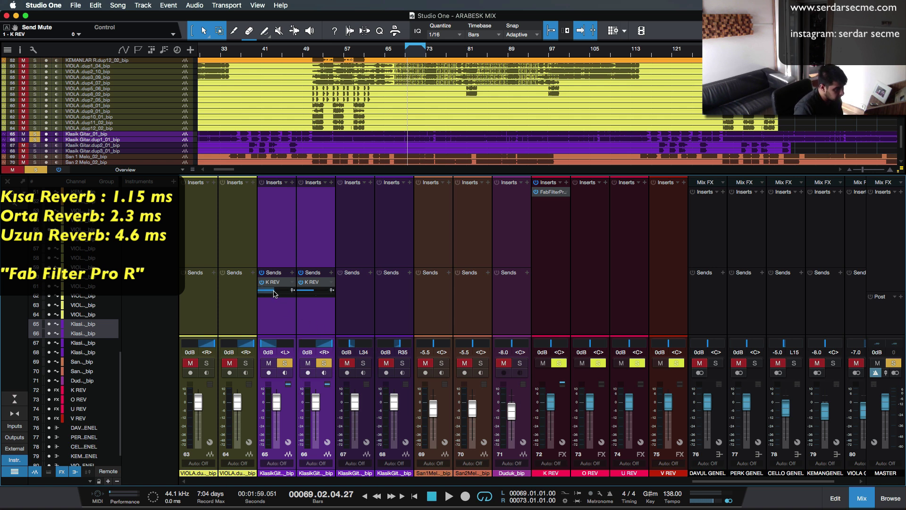
- Try a K REV send level of -23.0 dB on the two Klasik Gitar channels and listen to the playback
{"action": "left_click_drag", "start_coordinate": [274, 290], "coordinate": [227, 309]}
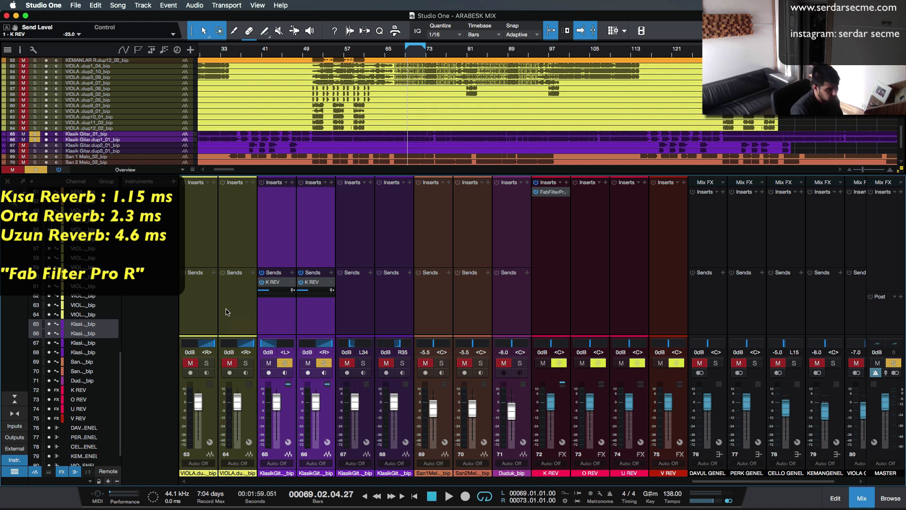
{"action": "key", "text": "space"}
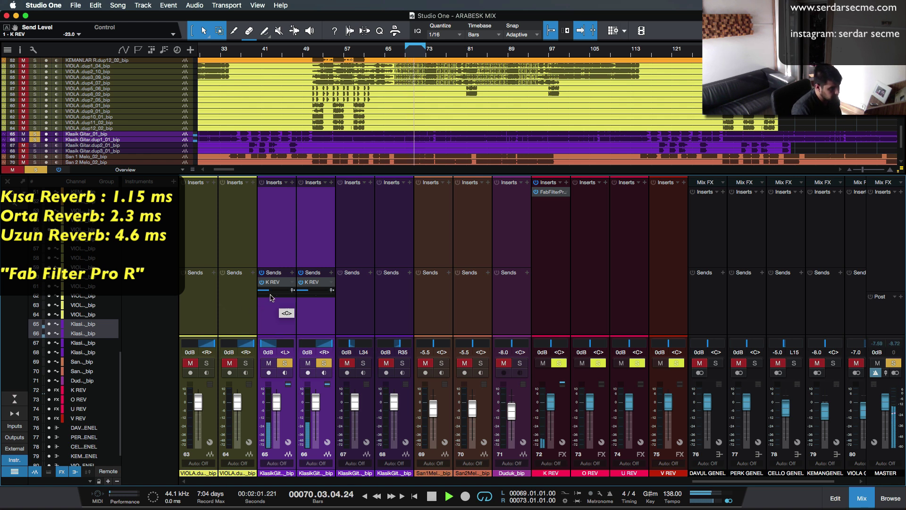
{"action": "key", "text": "space"}
- Set the K REV send level of the two Klasik Gitar channels to -15.5 dB, audition it, and unsolo both channels
{"action": "left_click_drag", "start_coordinate": [271, 291], "coordinate": [272, 292]}
{"action": "key", "text": "space"}
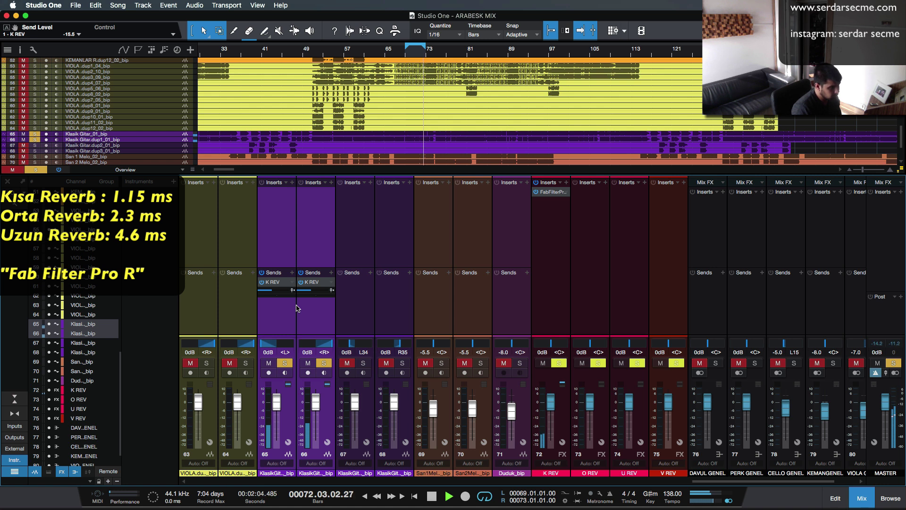
{"action": "key", "text": "space"}
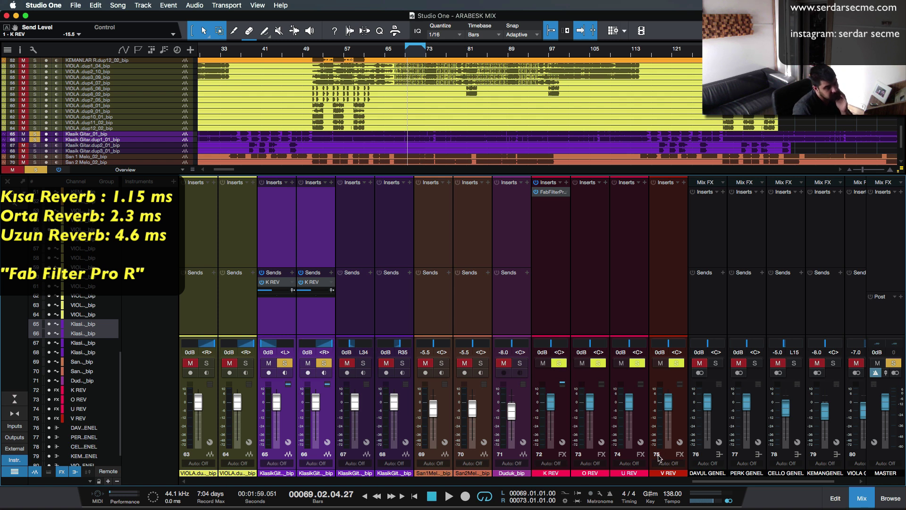
{"action": "left_click", "coordinate": [286, 364]}
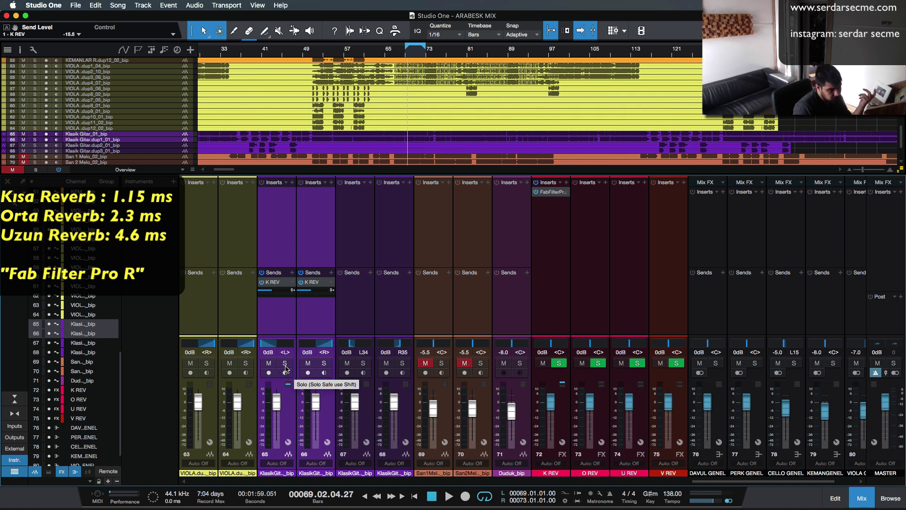
{"action": "left_click", "coordinate": [562, 415]}
{"action": "left_click", "coordinate": [544, 365]}
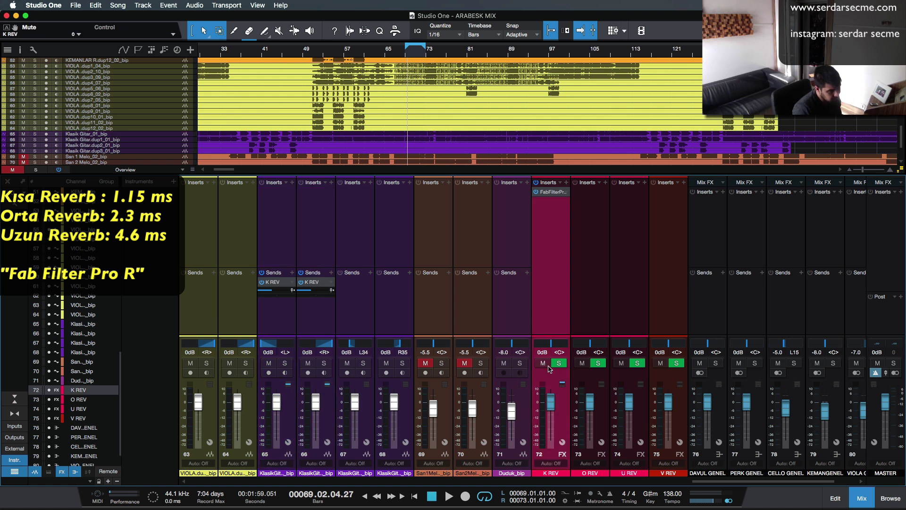
{"action": "left_click", "coordinate": [289, 426]}
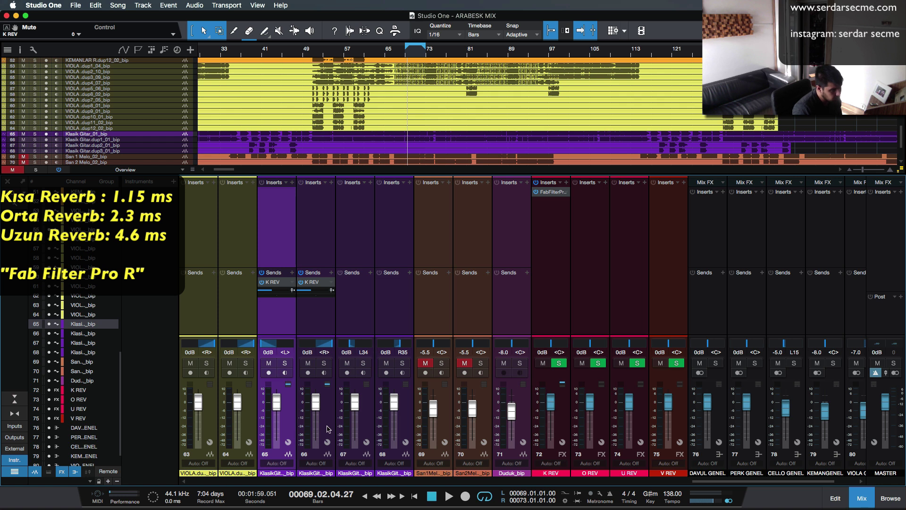
{"action": "left_click", "coordinate": [329, 429], "text": "shift"}
- Copy the FabFilter Pro-R insert from the K REV channel to the O REV channel
{"action": "left_click", "coordinate": [601, 229]}
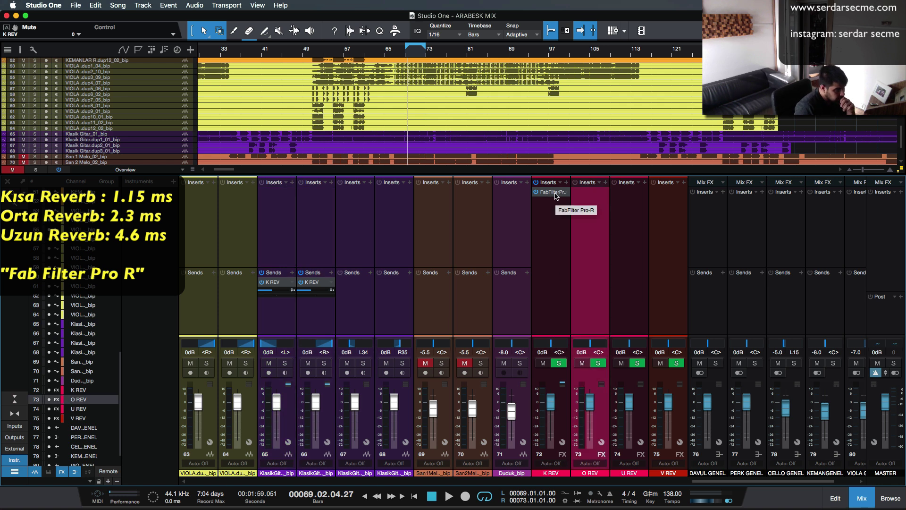
{"action": "left_click_drag", "start_coordinate": [555, 193], "coordinate": [581, 198]}
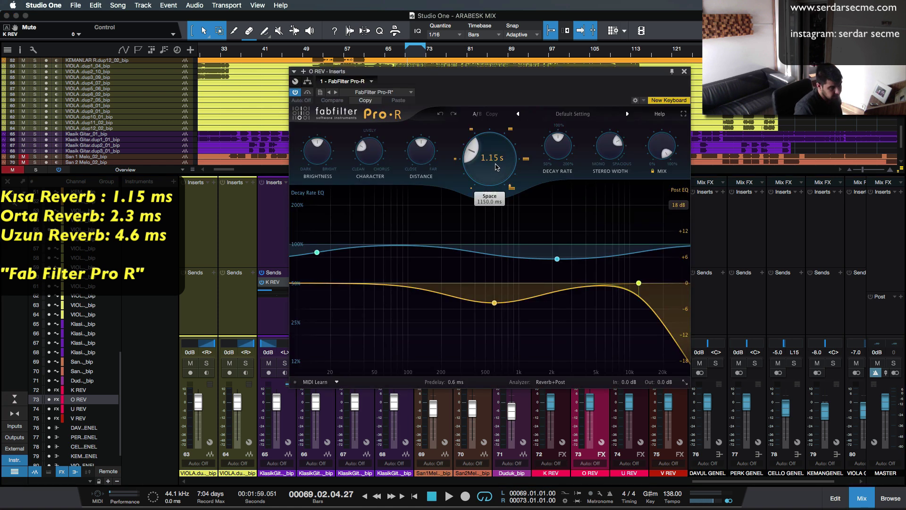
{"action": "left_click_drag", "start_coordinate": [544, 78], "coordinate": [508, 84]}
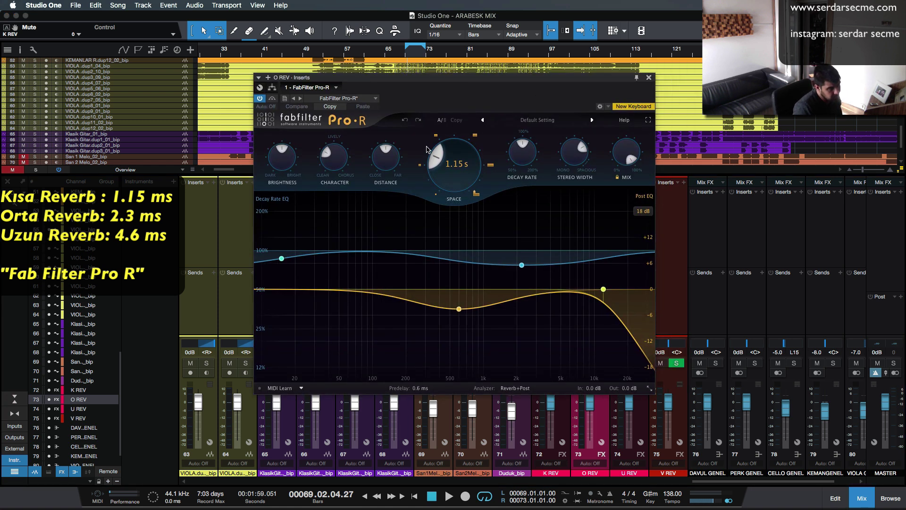
- Set the Space reverb time of Pro-R on O REV to 2.3 s and close the plug-in
{"action": "mouse_move", "coordinate": [455, 176]}
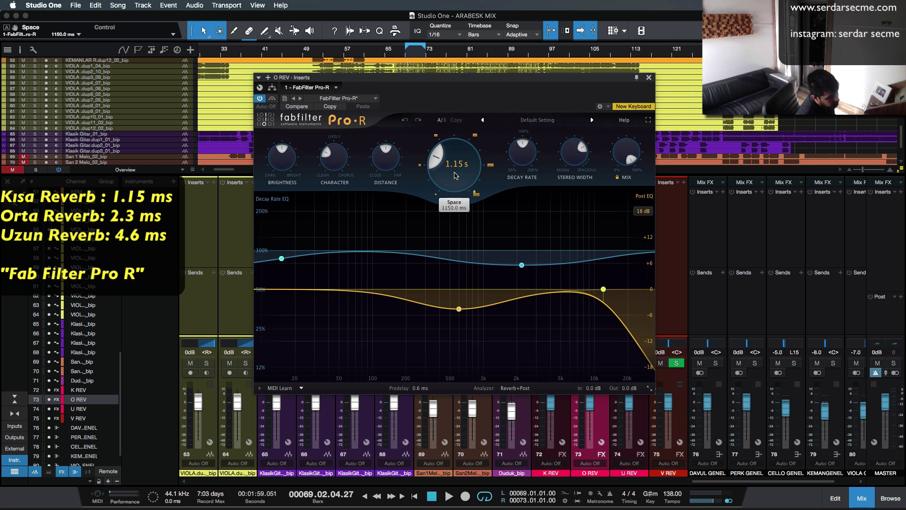
{"action": "double_click", "coordinate": [460, 168]}
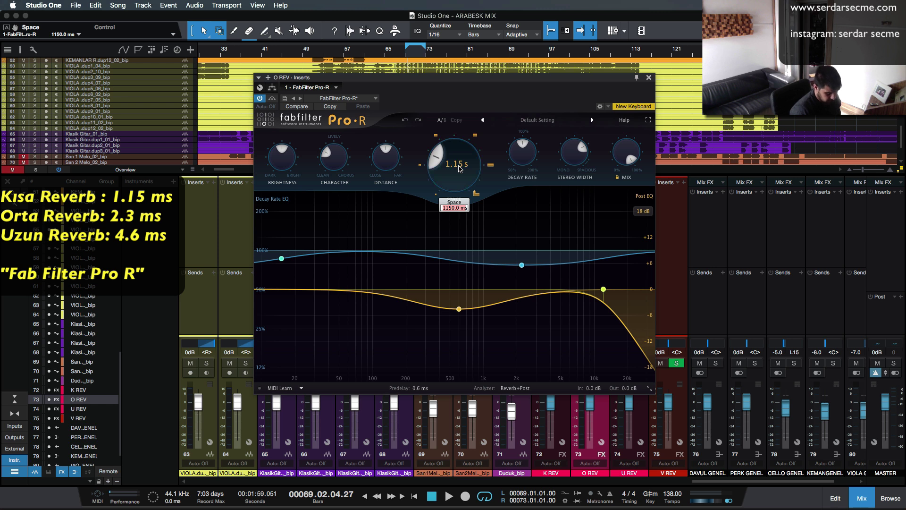
{"action": "type", "text": "2."}
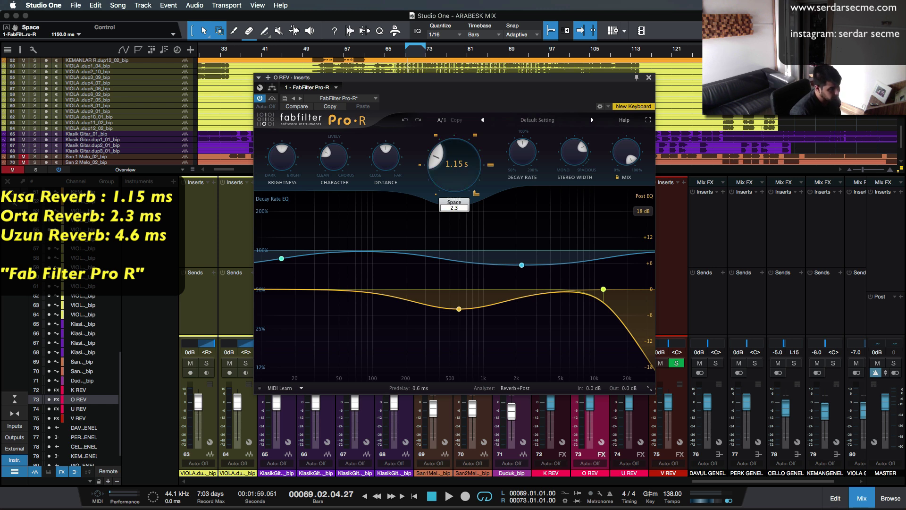
{"action": "type", "text": "3"}
{"action": "key", "text": "Return"}
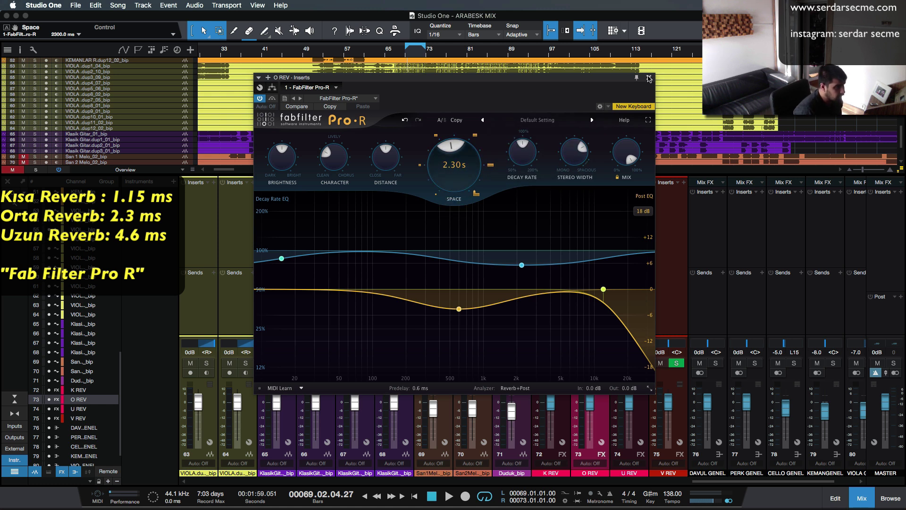
{"action": "left_click", "coordinate": [649, 77]}
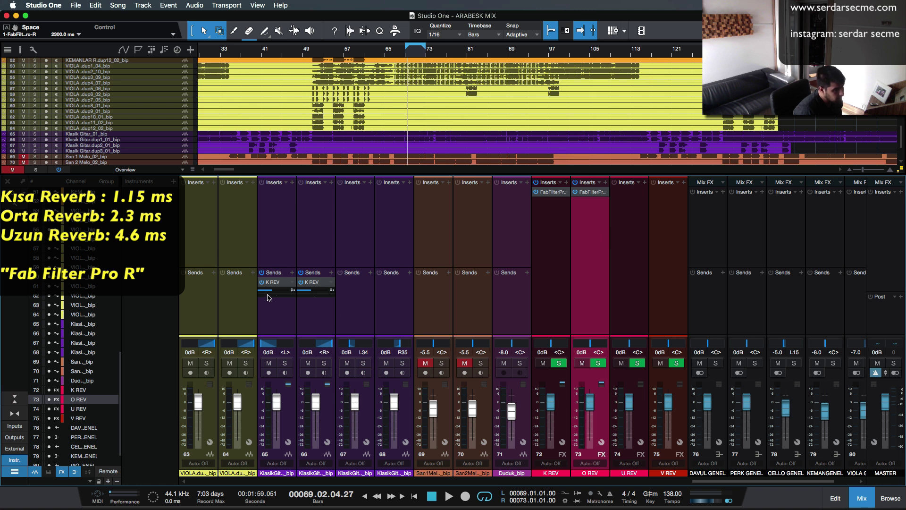
- Add sends to O REV on the first two Klasik Gitar channels and mute their K REV sends
{"action": "left_click", "coordinate": [293, 274]}
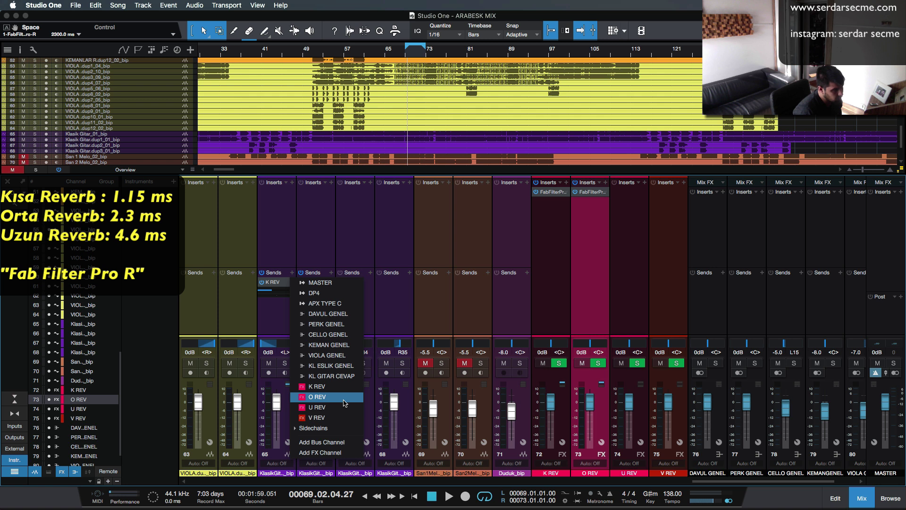
{"action": "left_click", "coordinate": [344, 402]}
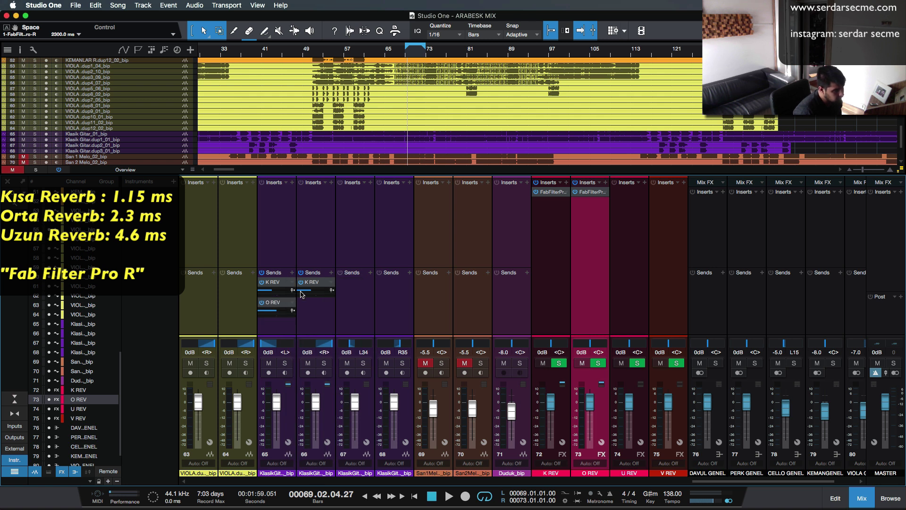
{"action": "left_click", "coordinate": [332, 274]}
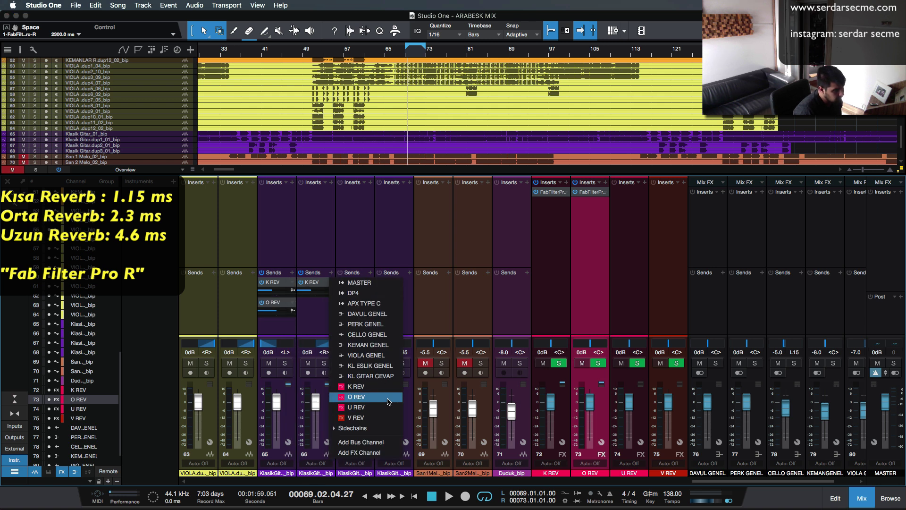
{"action": "left_click", "coordinate": [369, 403]}
{"action": "left_click", "coordinate": [262, 283]}
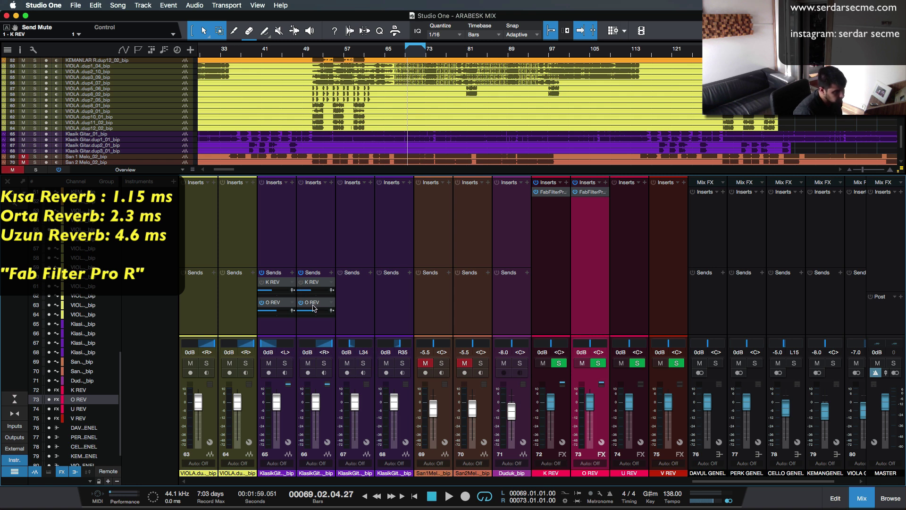
- Solo the first two Klasik Gitar channels and audition the O REV reverb, starting and stopping playback repeatedly to hear its tail
{"action": "left_click", "coordinate": [285, 363]}
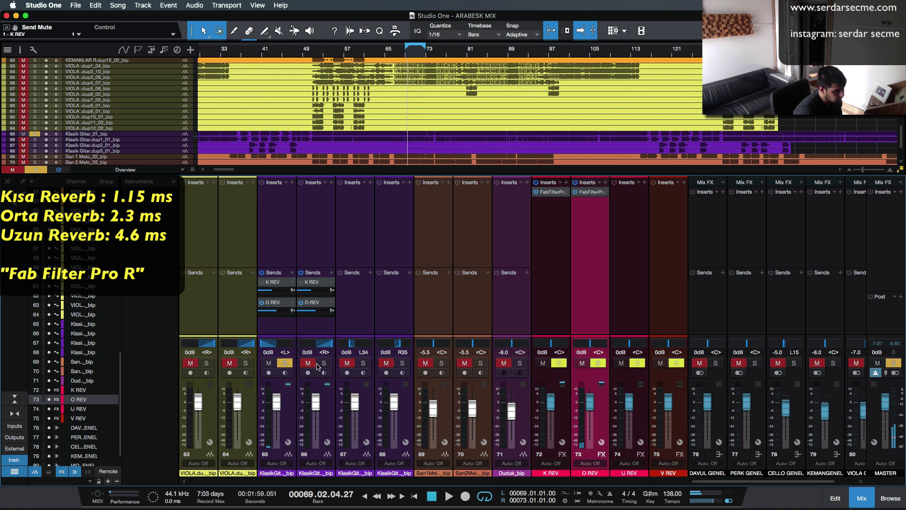
{"action": "left_click", "coordinate": [320, 365]}
{"action": "key", "text": "space"}
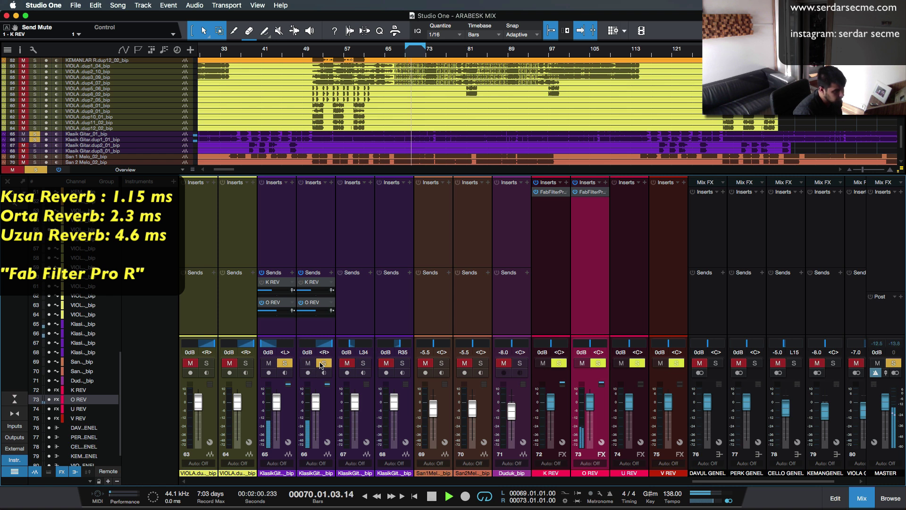
{"action": "key", "text": "space"}
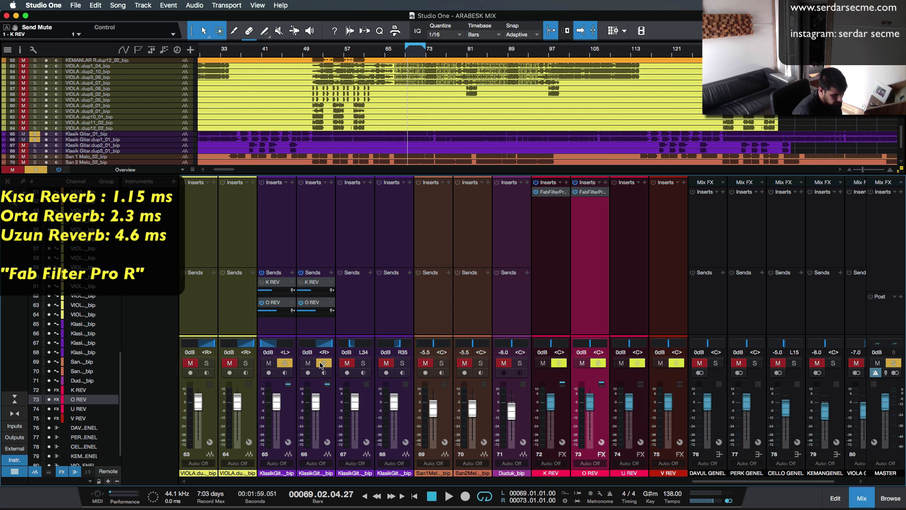
{"action": "key", "text": "space"}
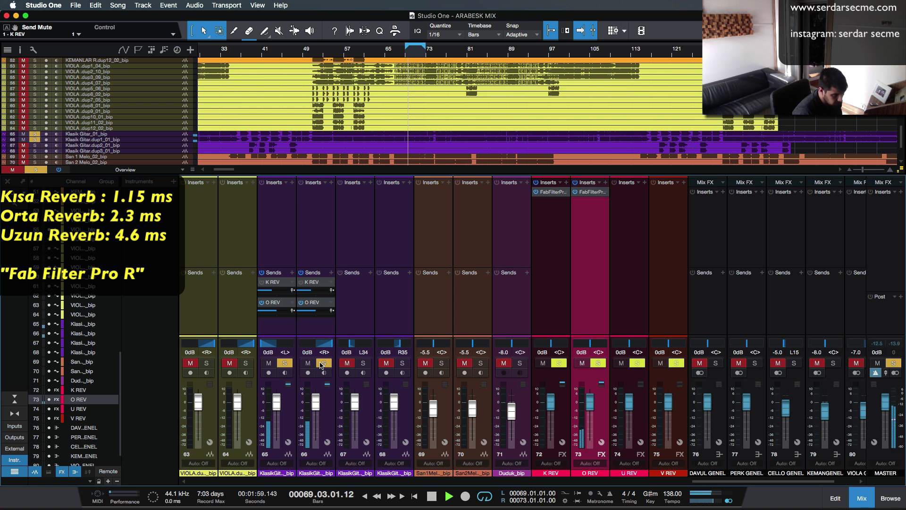
{"action": "key", "text": "space"}
{"action": "key", "text": "space"}
{"action": "key", "text": "space"}
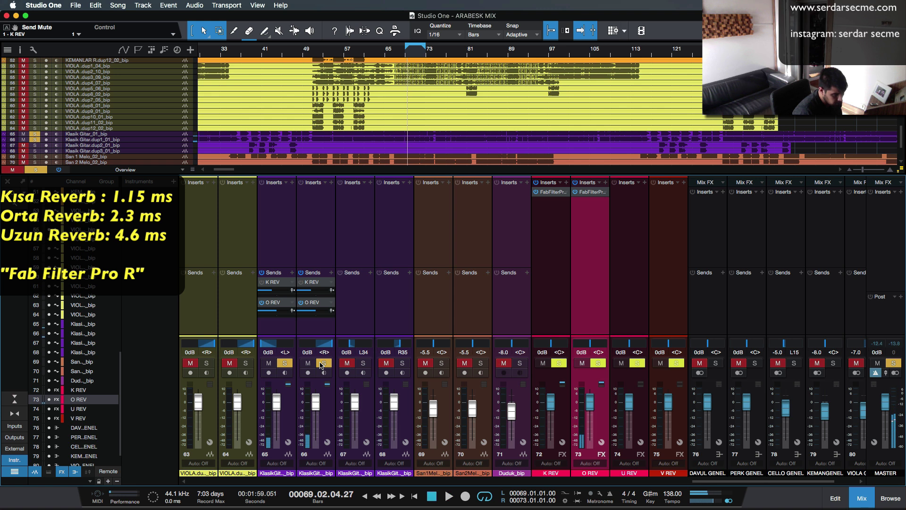
{"action": "key", "text": "space"}
{"action": "key", "text": "space"}
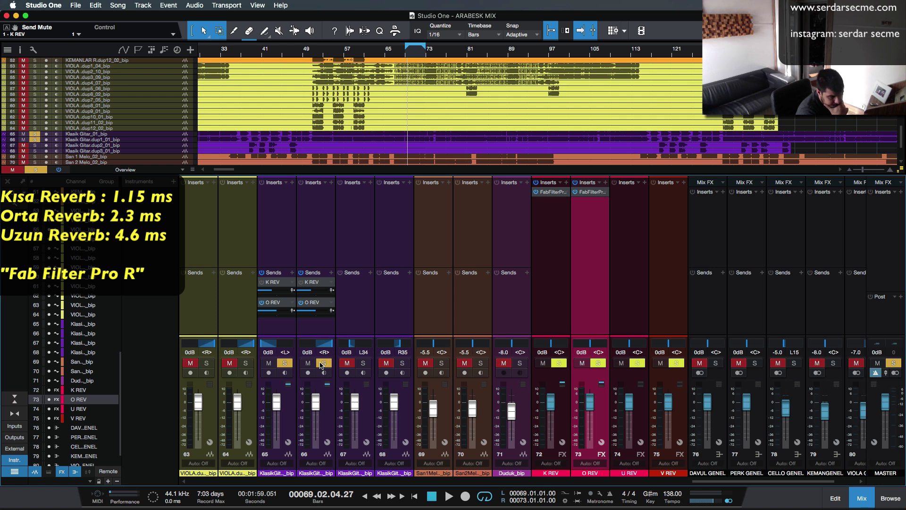
- Set the K REV send levels on the first two Klasik Gitar channels to 0 dB and restart playback
{"action": "key", "text": "space"}
{"action": "key", "text": "space"}
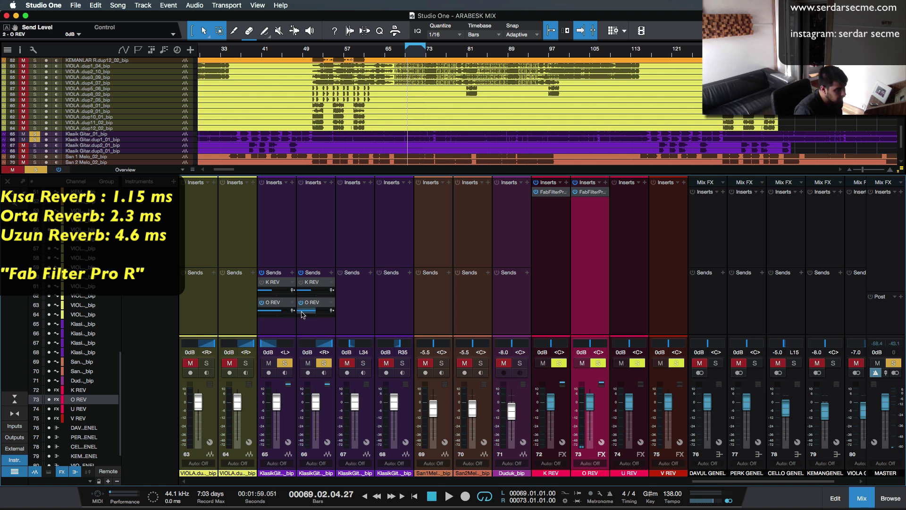
{"action": "left_click_drag", "start_coordinate": [272, 290], "coordinate": [313, 294]}
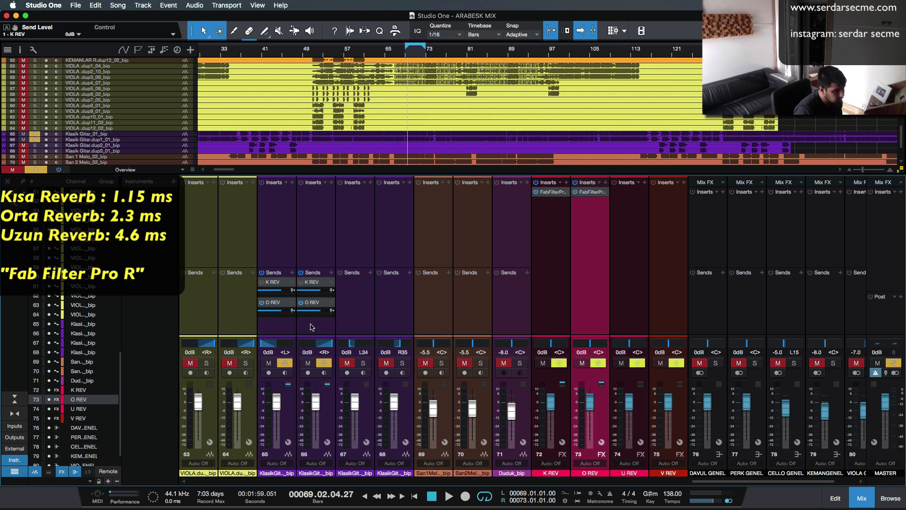
{"action": "key", "text": "space"}
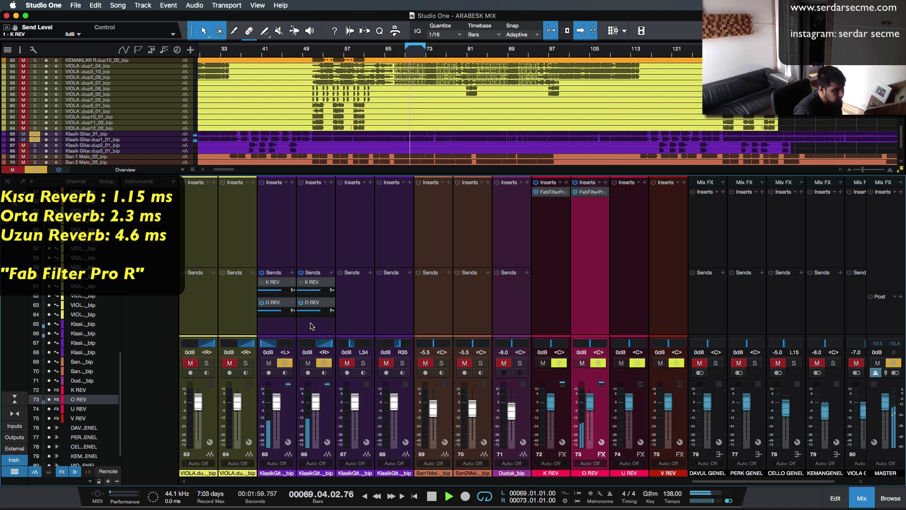
- Compare the K REV and O REV reverbs on the soloed Klasik Gitar channels by swapping send mutes, ending with K REV muted
{"action": "left_click", "coordinate": [261, 302]}
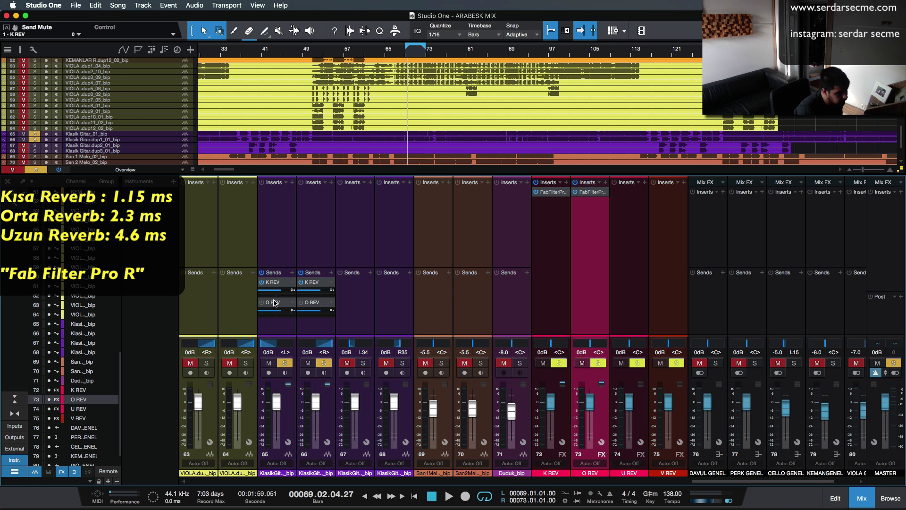
{"action": "key", "text": "space"}
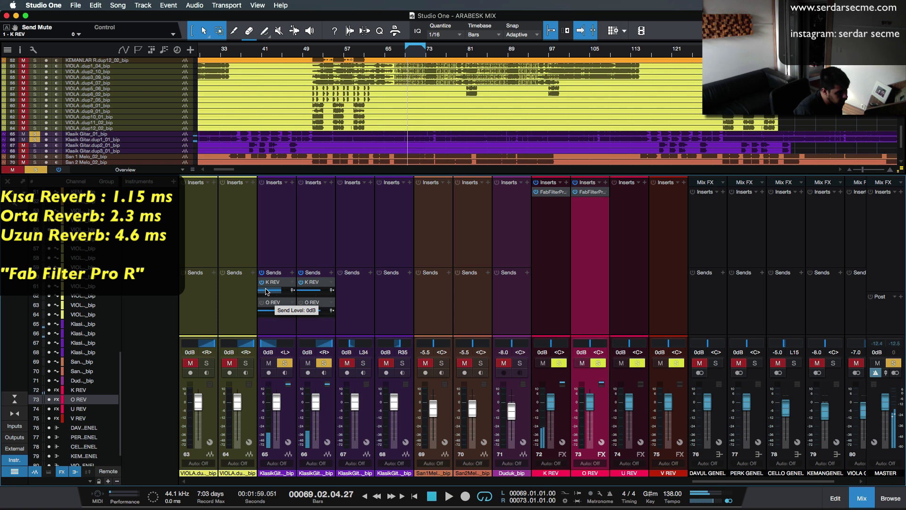
{"action": "left_click", "coordinate": [260, 283]}
{"action": "left_click", "coordinate": [262, 302]}
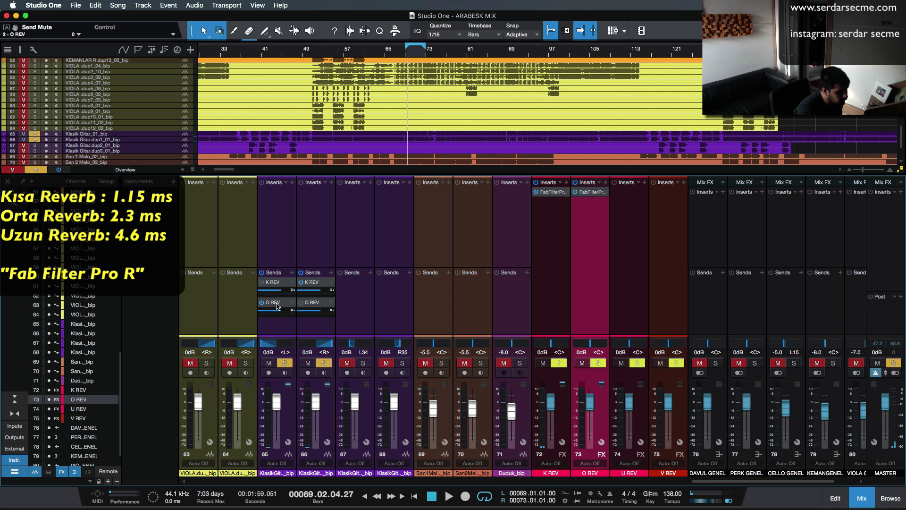
{"action": "left_click", "coordinate": [302, 283]}
{"action": "key", "text": "space"}
{"action": "key", "text": "space"}
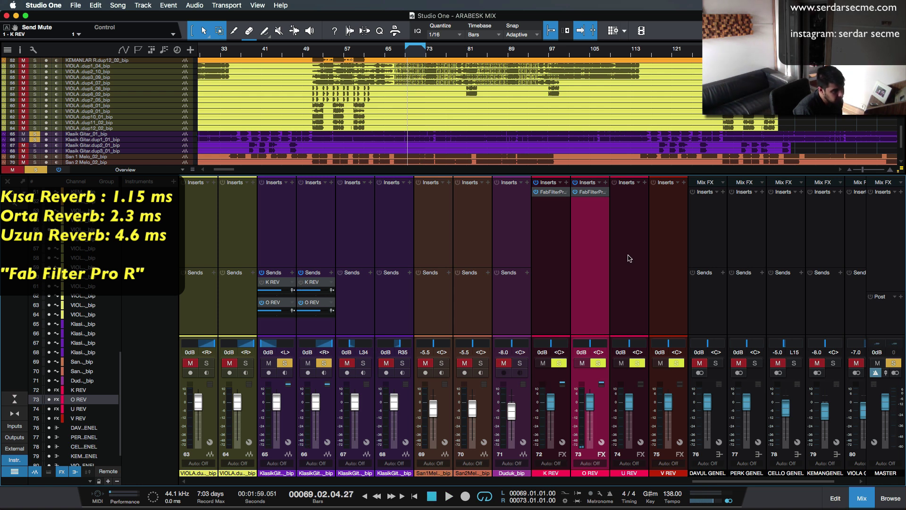
- Copy the FabFilter Pro-R insert from O REV to U REV, set its Space to 4.6 s and close the plug-in
{"action": "left_click_drag", "start_coordinate": [593, 194], "coordinate": [630, 199]}
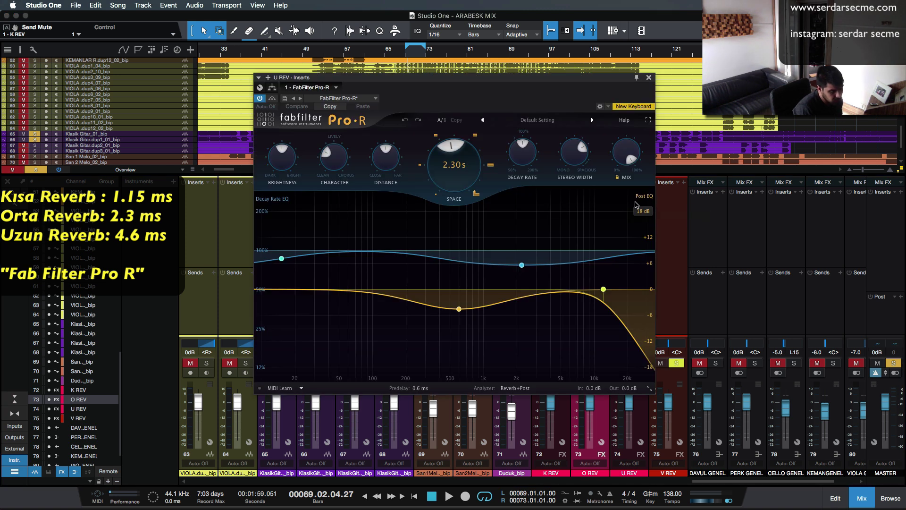
{"action": "left_click", "coordinate": [456, 168]}
{"action": "double_click", "coordinate": [456, 169]}
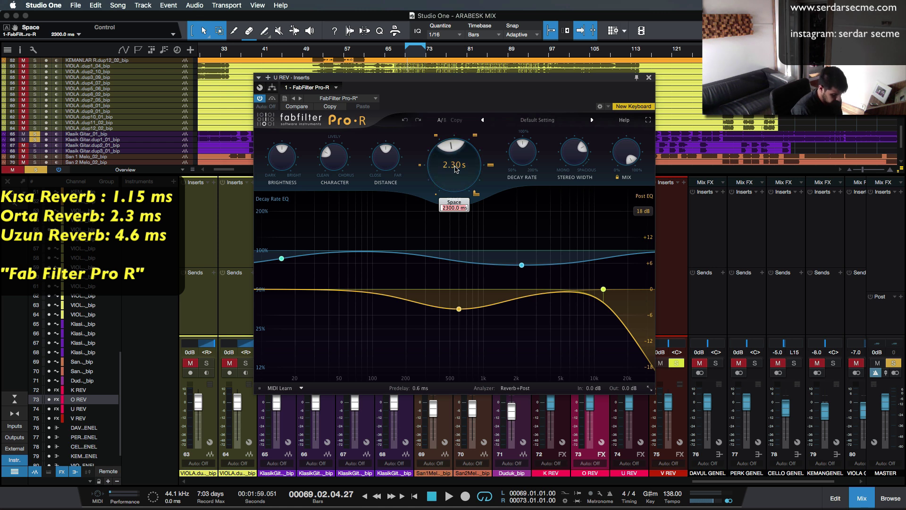
{"action": "type", "text": "4.6"}
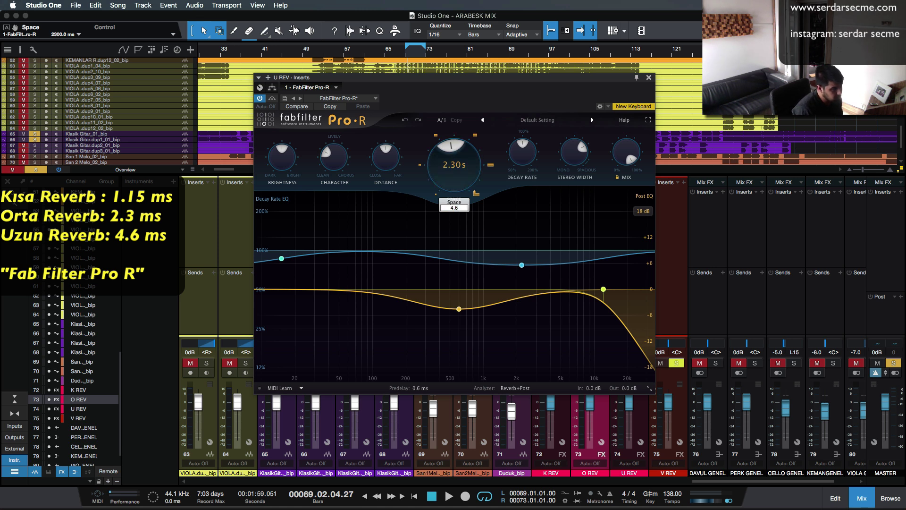
{"action": "key", "text": "Return"}
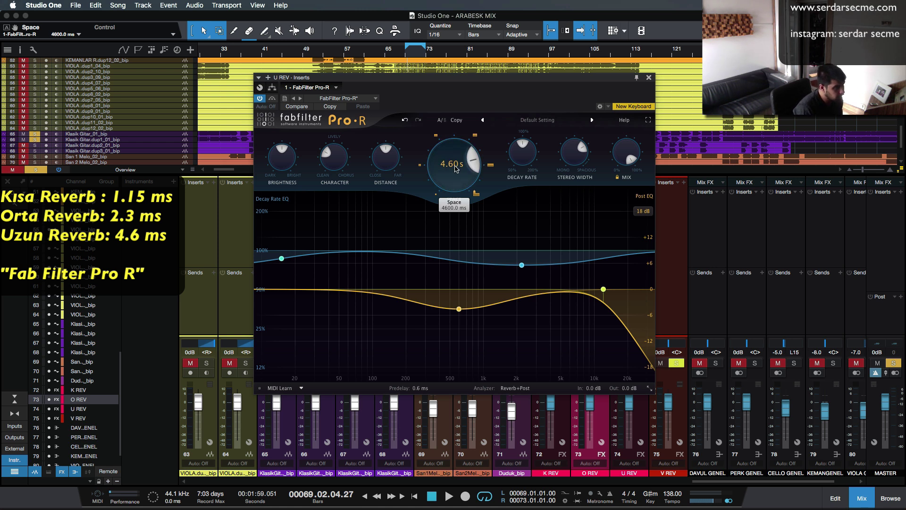
{"action": "left_click", "coordinate": [649, 77]}
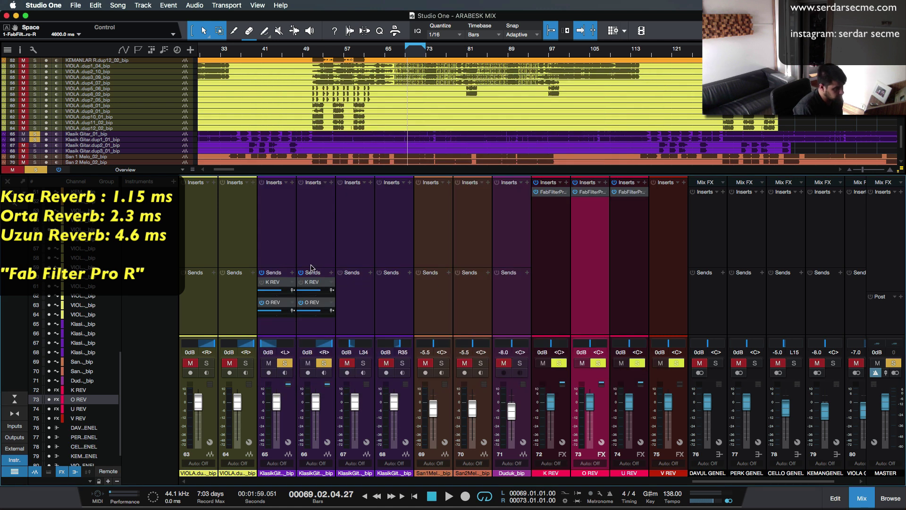
- Add sends to U REV on the first two Klasik Gitar channels and mute their O REV sends
{"action": "left_click", "coordinate": [291, 272]}
{"action": "left_click", "coordinate": [324, 375]}
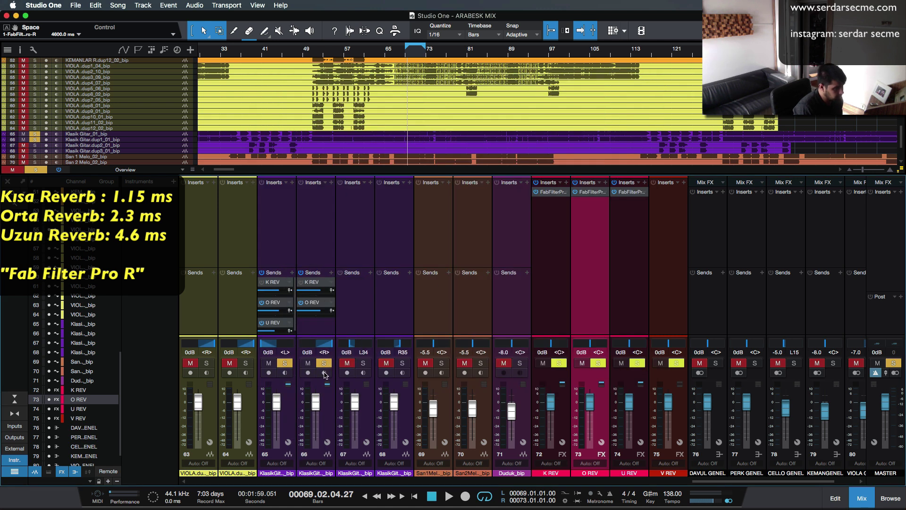
{"action": "left_click", "coordinate": [331, 273]}
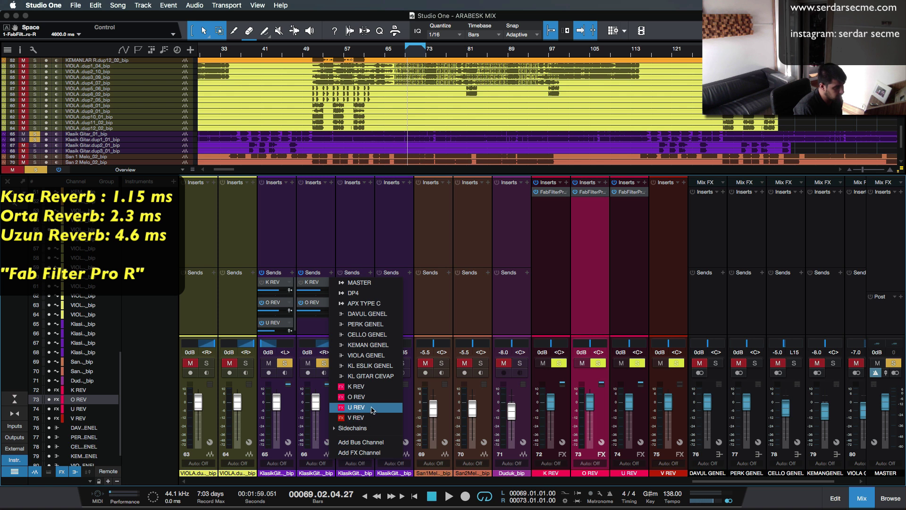
{"action": "left_click", "coordinate": [370, 410]}
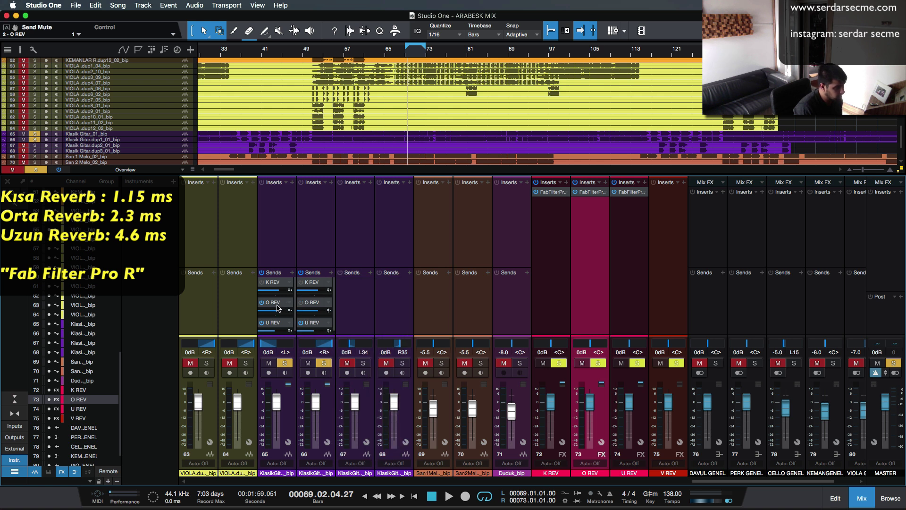
{"action": "scroll", "coordinate": [413, 307], "scroll_direction": "right", "scroll_amount": 3}
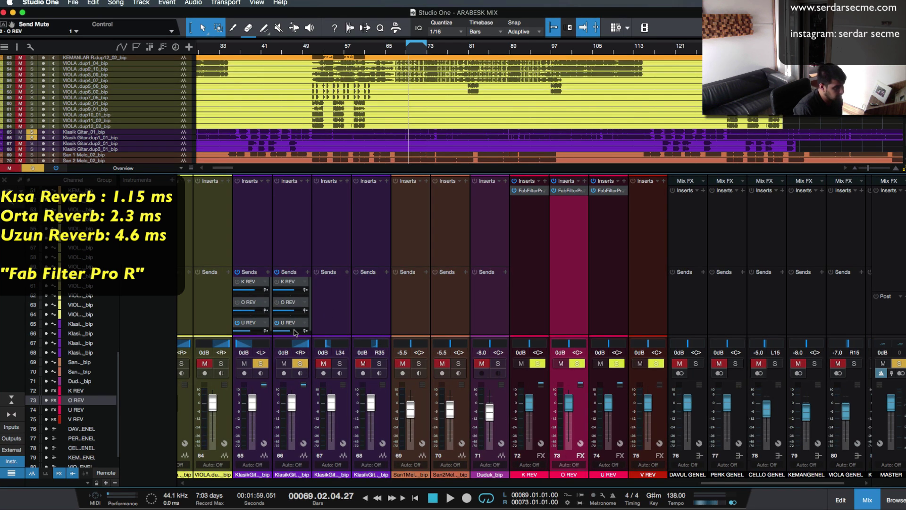
{"action": "left_click", "coordinate": [294, 333]}
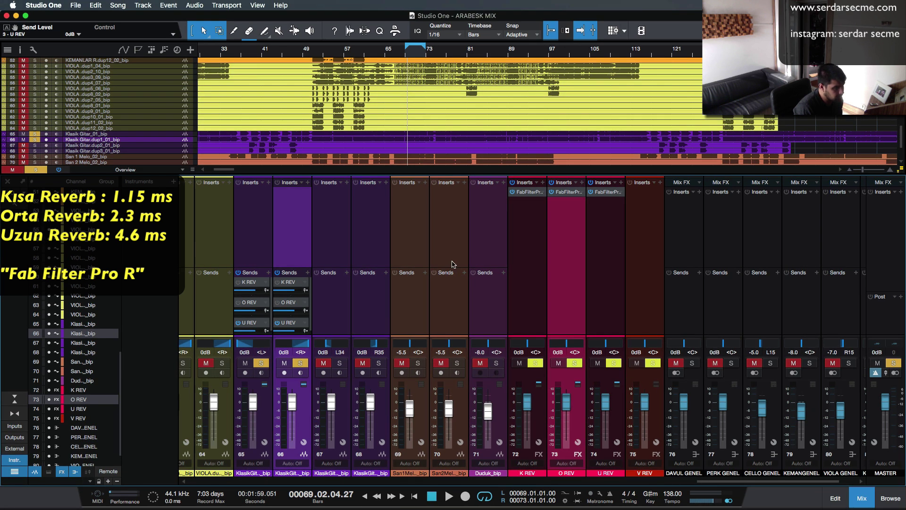
- Audition the long U REV reverb on the soloed Klasik Gitar channels, starting and stopping playback to hear its tail
{"action": "key", "text": "space"}
{"action": "key", "text": "space"}
{"action": "key", "text": "space"}
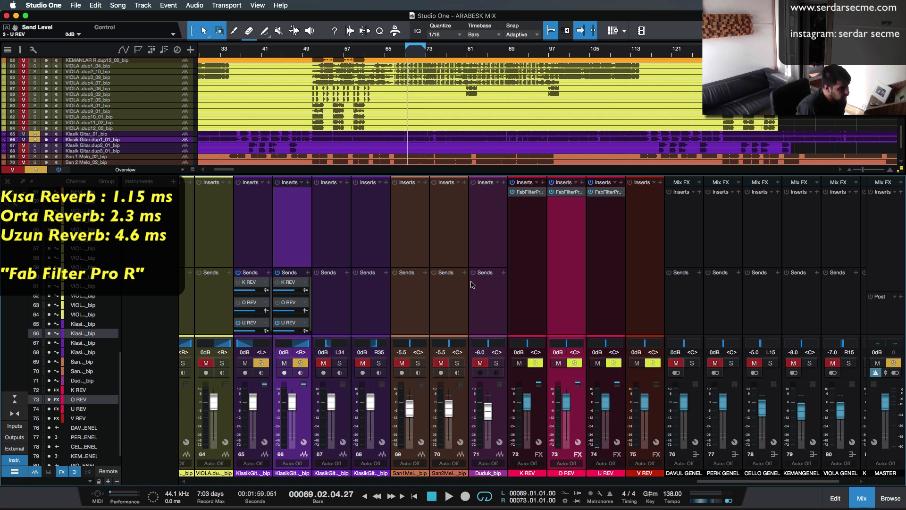
- Enlarge the mixer console and inspect the Space time and high-frequency Post EQ band of Pro-R on K REV
{"action": "left_click_drag", "start_coordinate": [449, 137], "coordinate": [449, 136]}
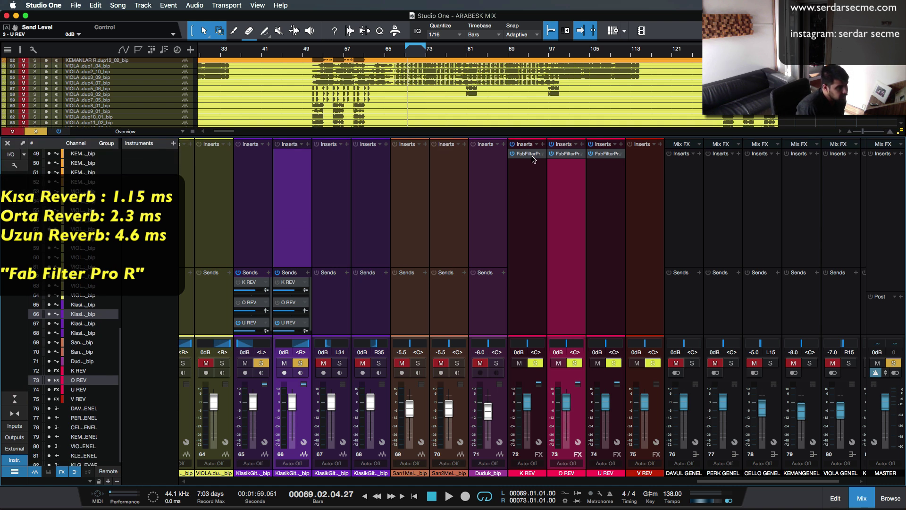
{"action": "double_click", "coordinate": [533, 157]}
{"action": "left_click", "coordinate": [638, 282]}
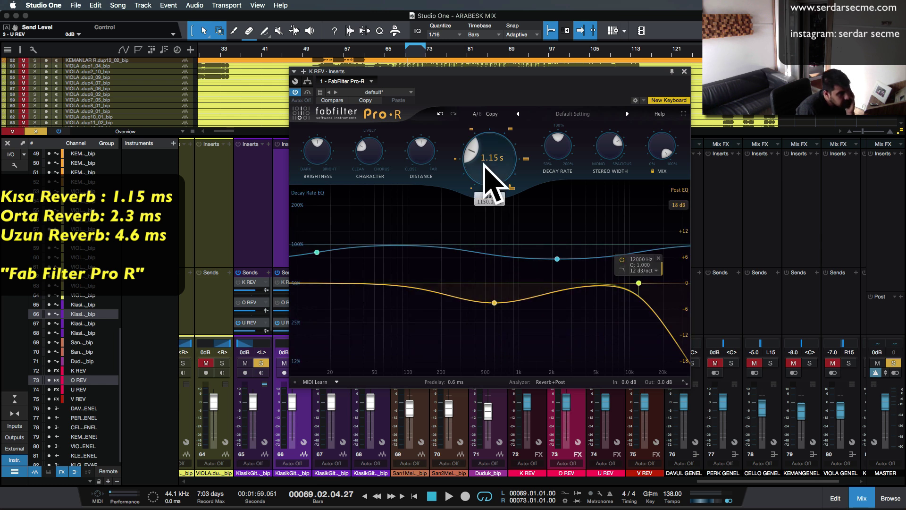
{"action": "left_click", "coordinate": [684, 73]}
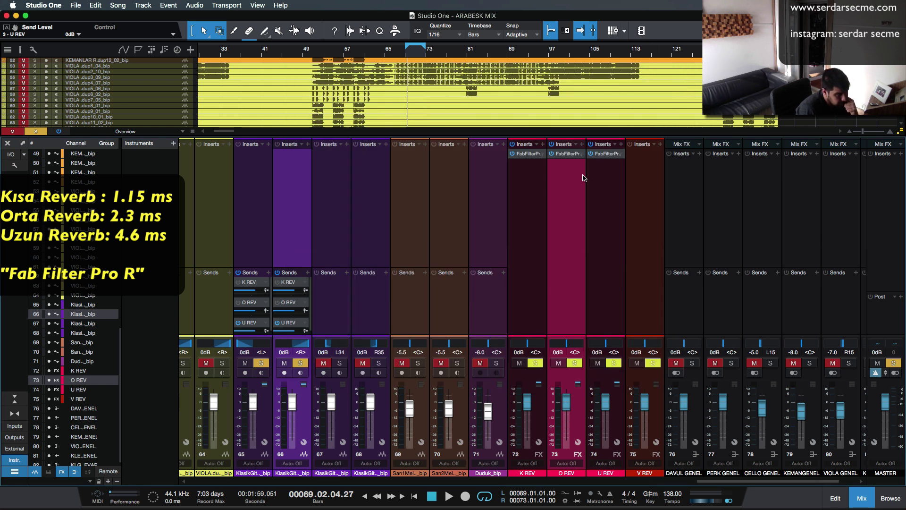
{"action": "left_click", "coordinate": [543, 145]}
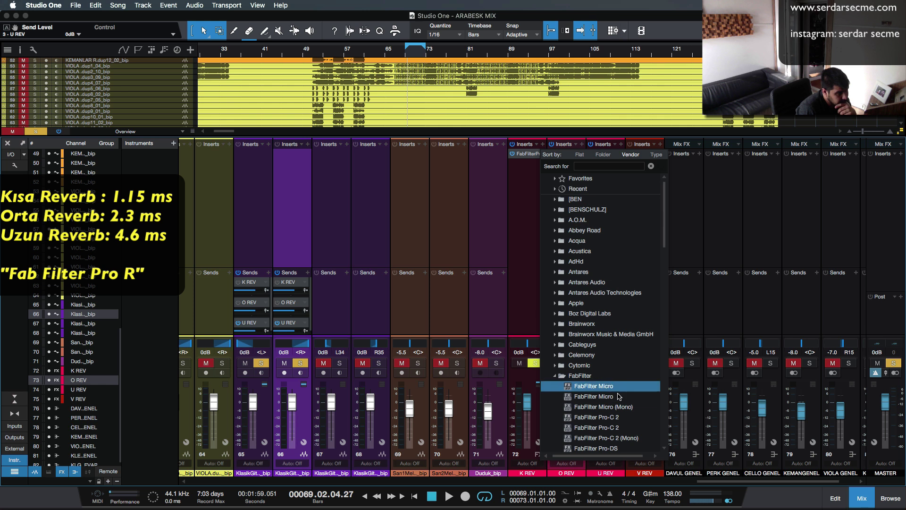
{"action": "scroll", "coordinate": [642, 406], "scroll_direction": "down", "scroll_amount": 1}
{"action": "scroll", "coordinate": [643, 407], "scroll_direction": "down", "scroll_amount": 3}
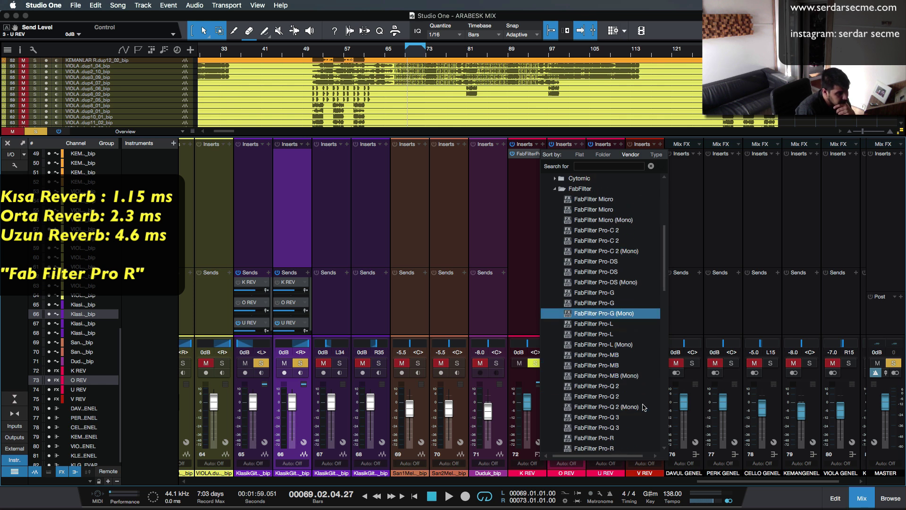
{"action": "left_click", "coordinate": [528, 210]}
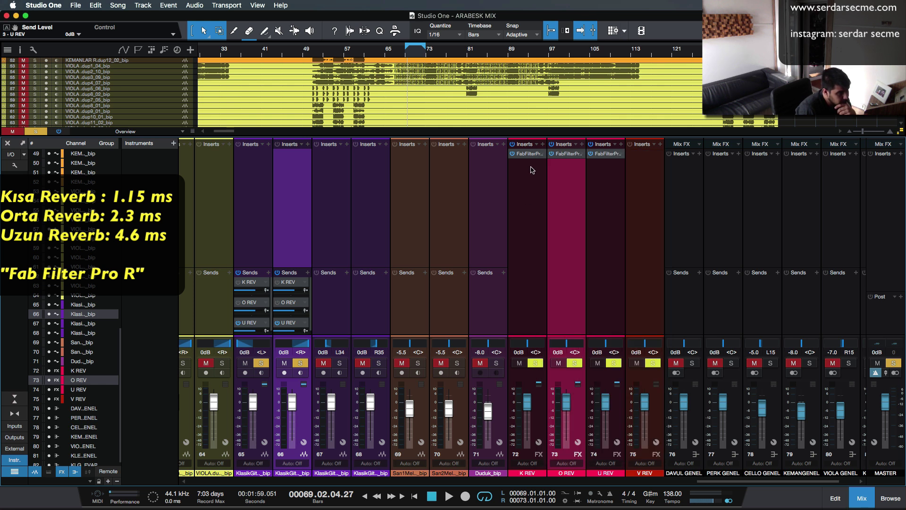
- Check the Pro-R settings on K REV once more, close it, and insert FabFilter Pro-Q 3 after it
{"action": "left_click", "coordinate": [529, 154]}
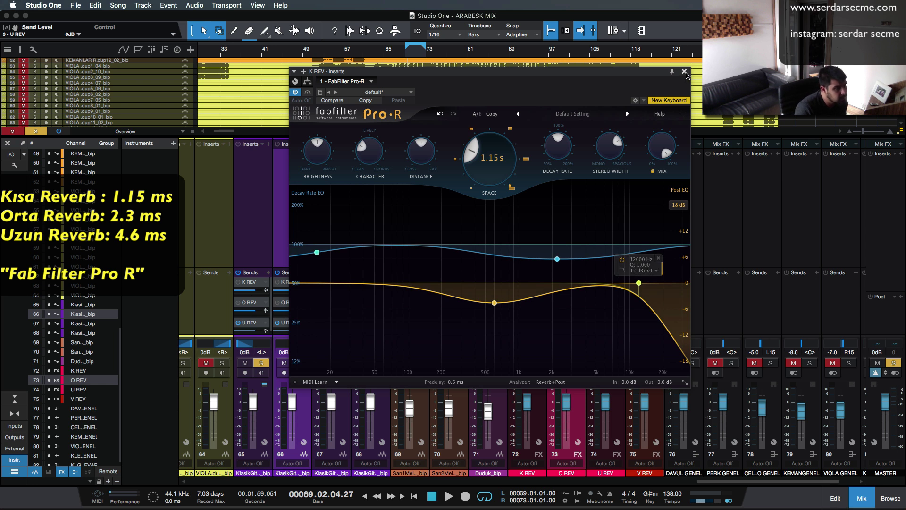
{"action": "left_click", "coordinate": [684, 71]}
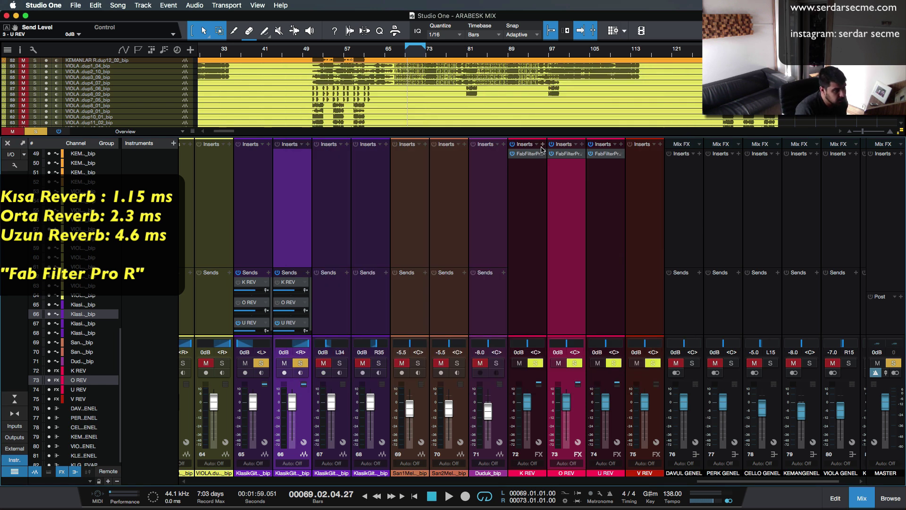
{"action": "left_click", "coordinate": [542, 147]}
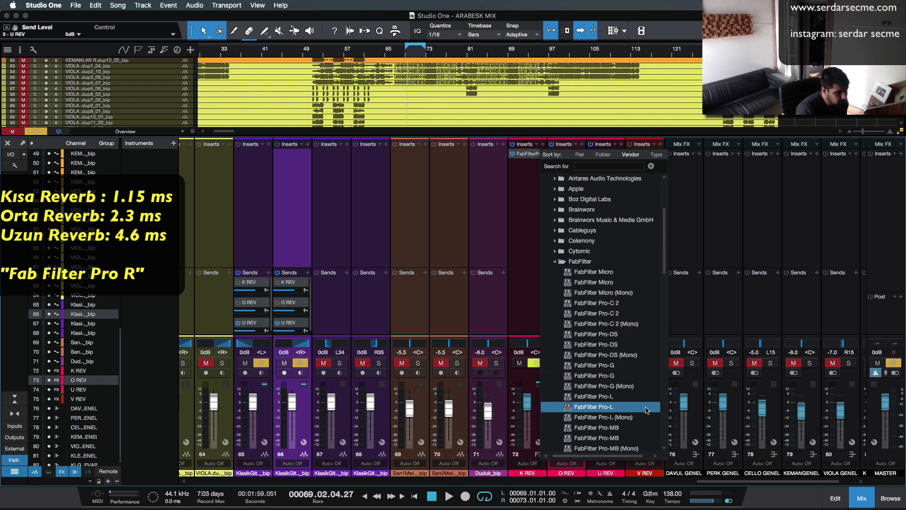
{"action": "scroll", "coordinate": [647, 376], "scroll_direction": "down", "scroll_amount": 3}
{"action": "scroll", "coordinate": [645, 373], "scroll_direction": "down", "scroll_amount": 3}
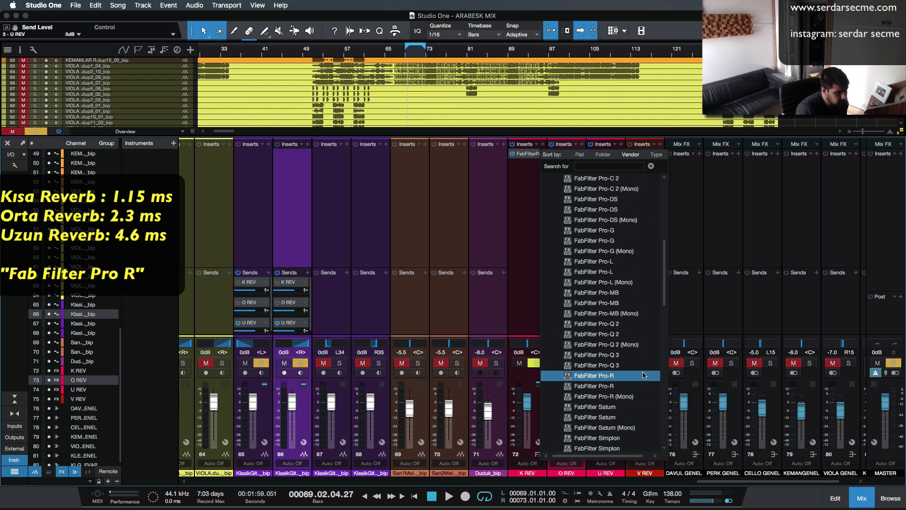
{"action": "left_click", "coordinate": [644, 365]}
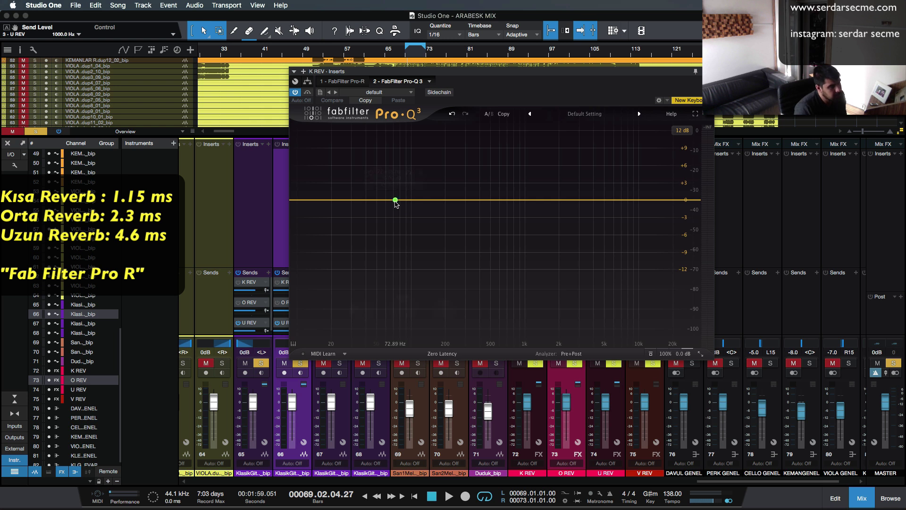
- Add an EQ band in Pro-Q 3 on K REV and set its frequency to 70 Hz
{"action": "left_click", "coordinate": [395, 200]}
{"action": "right_click", "coordinate": [395, 200]}
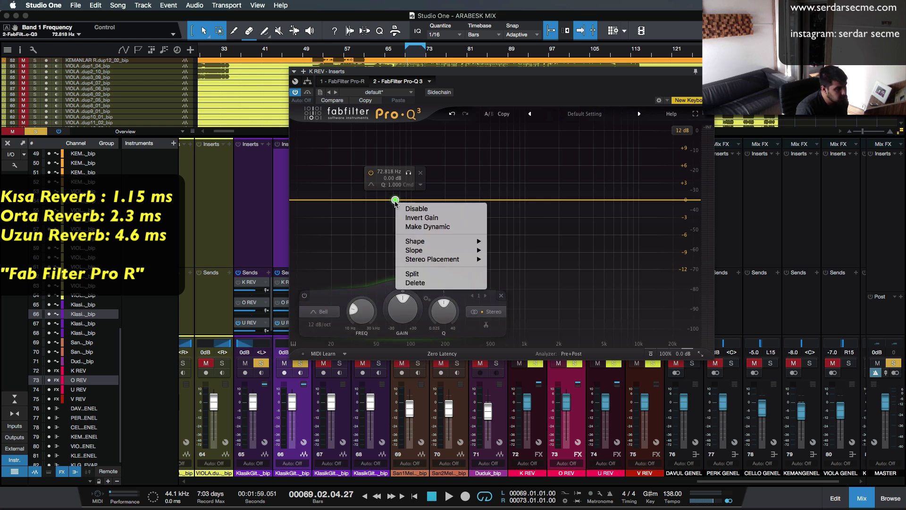
{"action": "mouse_move", "coordinate": [430, 252]}
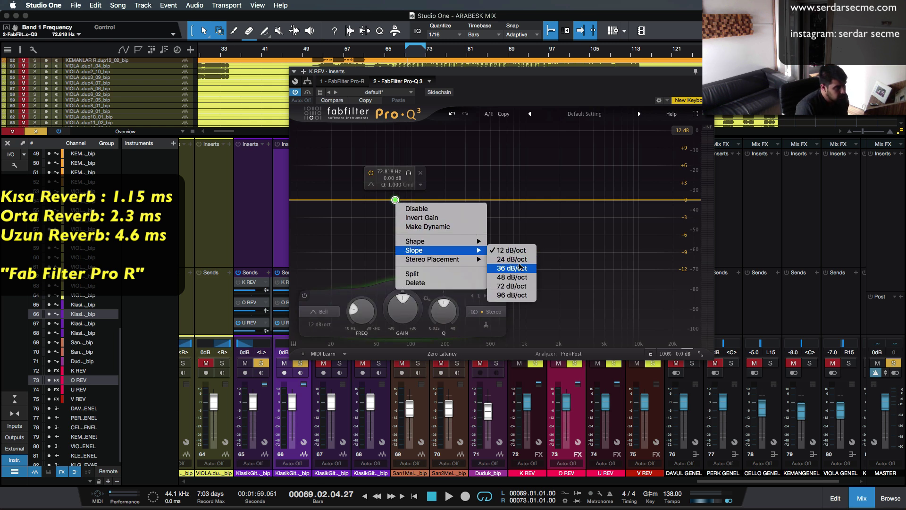
{"action": "left_click", "coordinate": [384, 175]}
{"action": "double_click", "coordinate": [381, 172]}
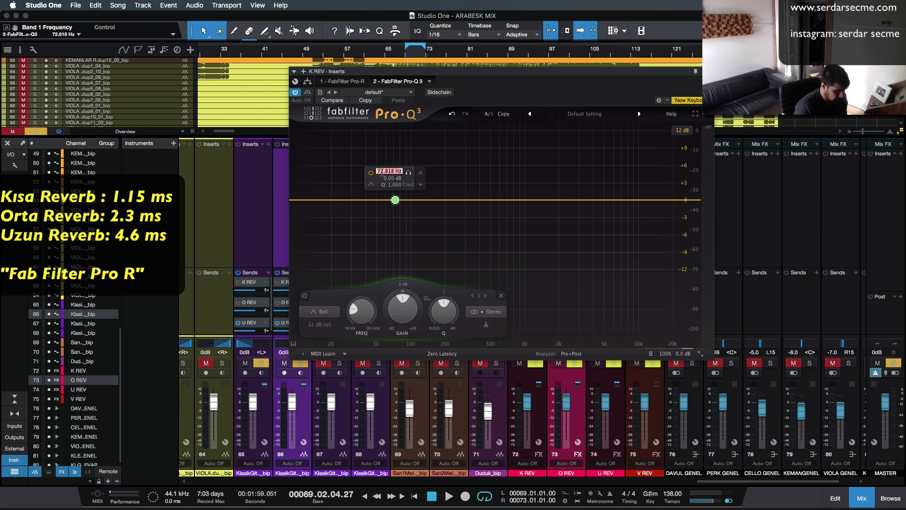
{"action": "type", "text": "70"}
{"action": "key", "text": "Return"}
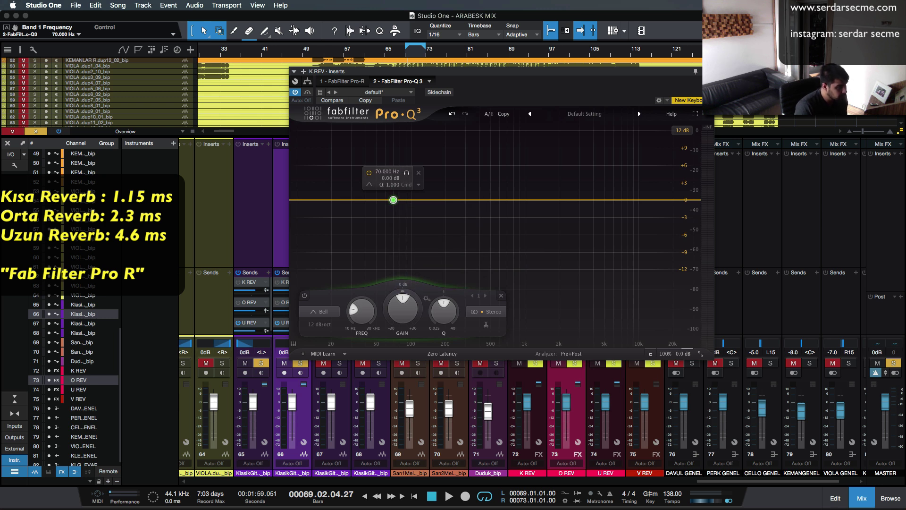
- Change the 70 Hz band in Pro-Q 3 on K REV to a Low Cut shape and move the plug-in window aside
{"action": "right_click", "coordinate": [393, 199]}
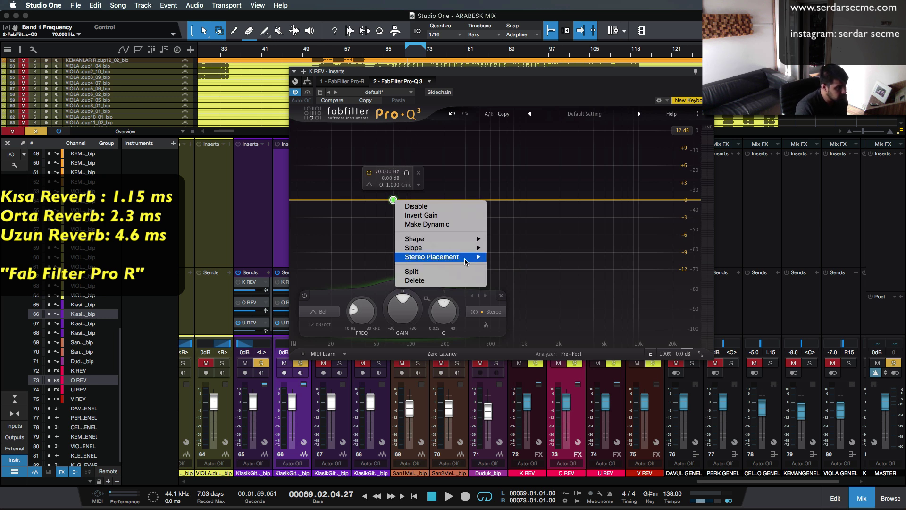
{"action": "mouse_move", "coordinate": [462, 251]}
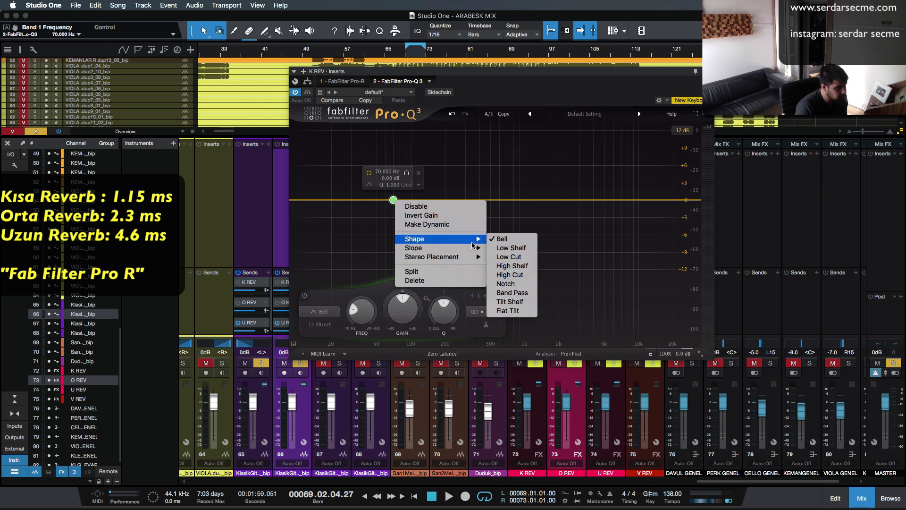
{"action": "left_click", "coordinate": [512, 258]}
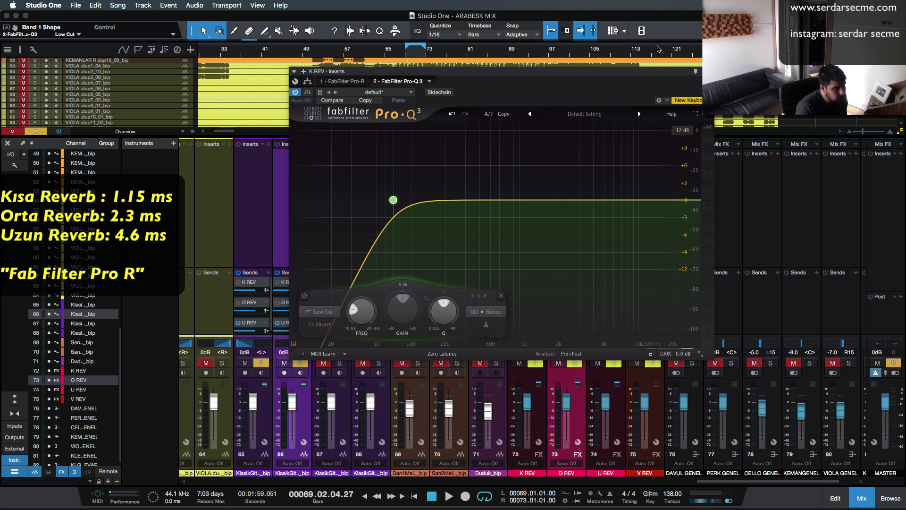
{"action": "left_click_drag", "start_coordinate": [654, 76], "coordinate": [747, 57]}
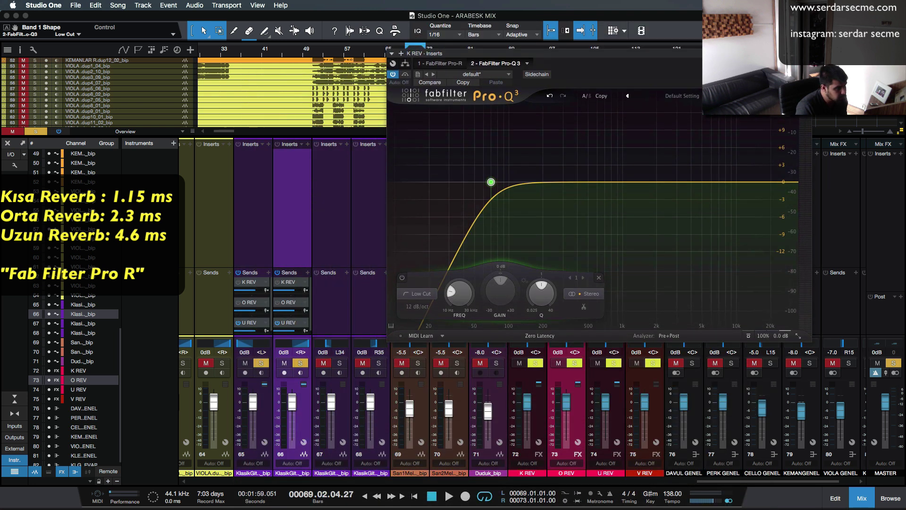
{"action": "left_click_drag", "start_coordinate": [472, 54], "coordinate": [551, 54]}
{"action": "left_click_drag", "start_coordinate": [797, 55], "coordinate": [430, 51]}
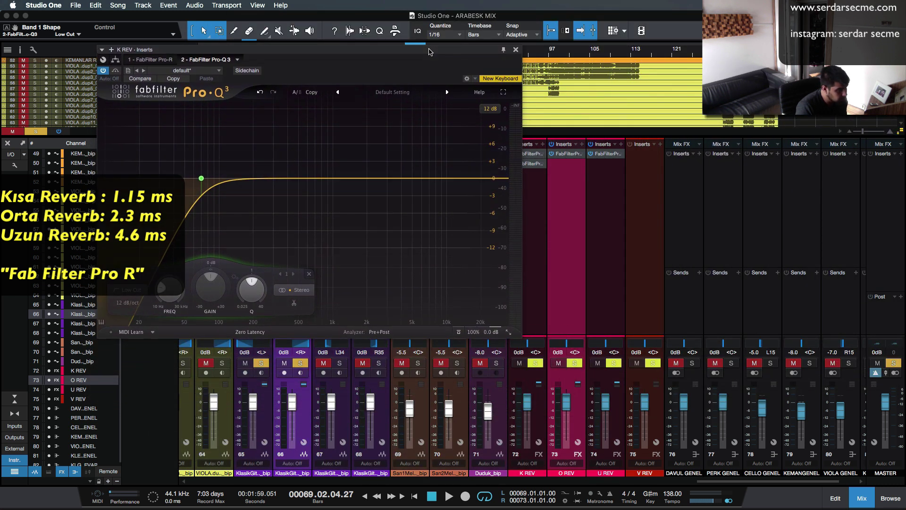
- Look at Pro-R on O REV and close the plug-in window
{"action": "left_click", "coordinate": [565, 367]}
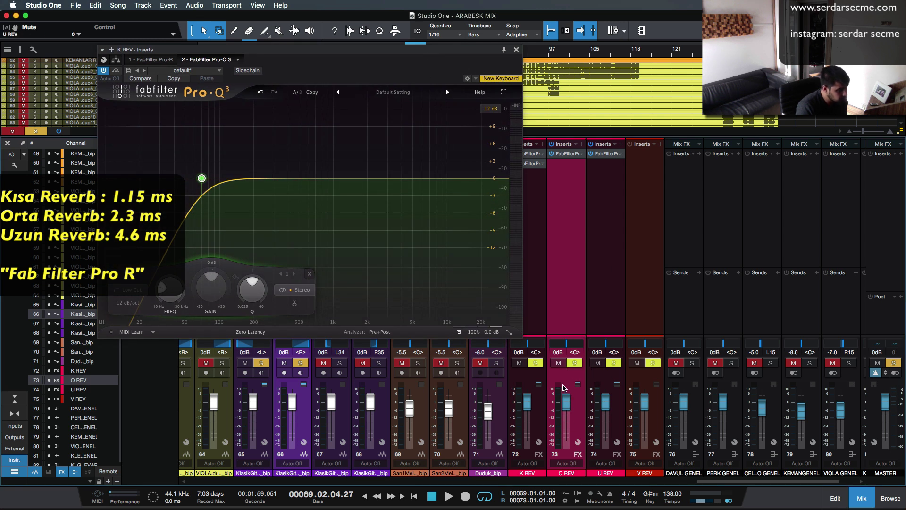
{"action": "left_click", "coordinate": [562, 369]}
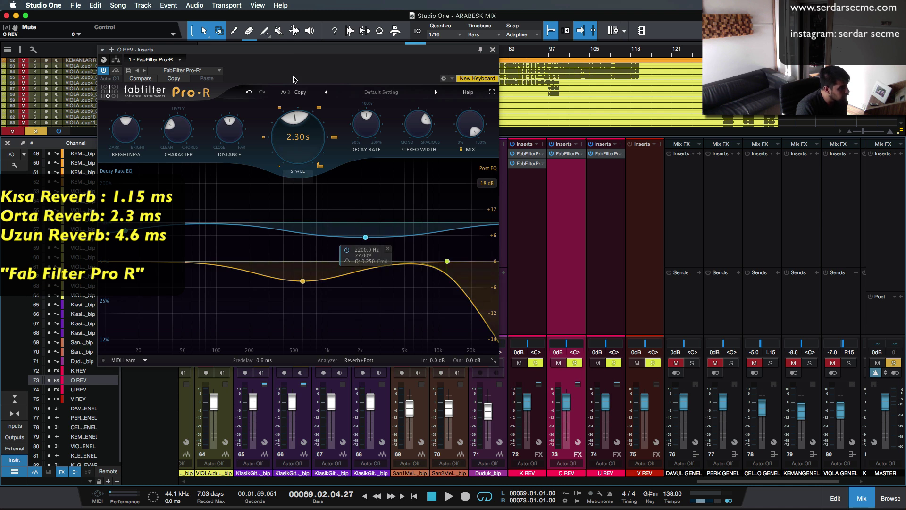
{"action": "left_click", "coordinate": [493, 53]}
{"action": "left_click", "coordinate": [493, 52]}
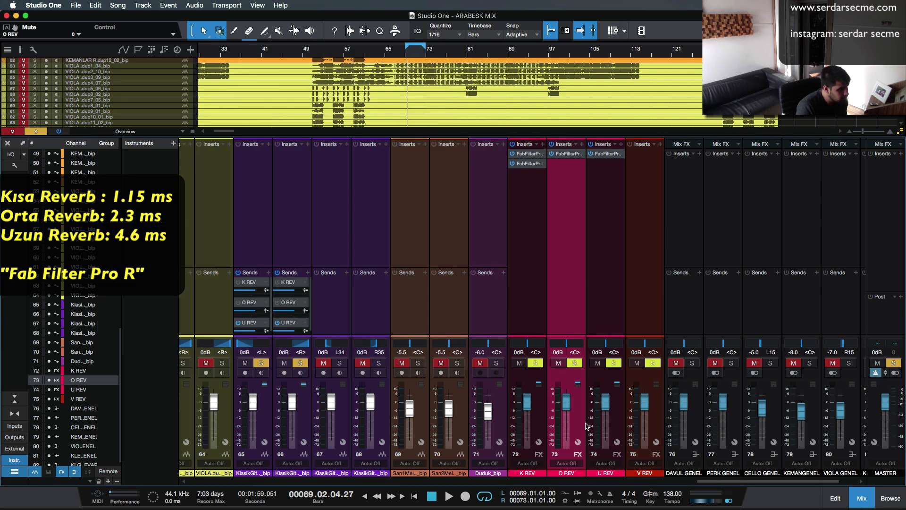
- Lower the O REV and U REV faders together to -∞ and switch the Klasik Gitar sends from U REV to K REV
{"action": "left_click", "coordinate": [616, 427]}
{"action": "left_click", "coordinate": [576, 427], "text": "shift"}
{"action": "left_click_drag", "start_coordinate": [566, 403], "coordinate": [558, 508]}
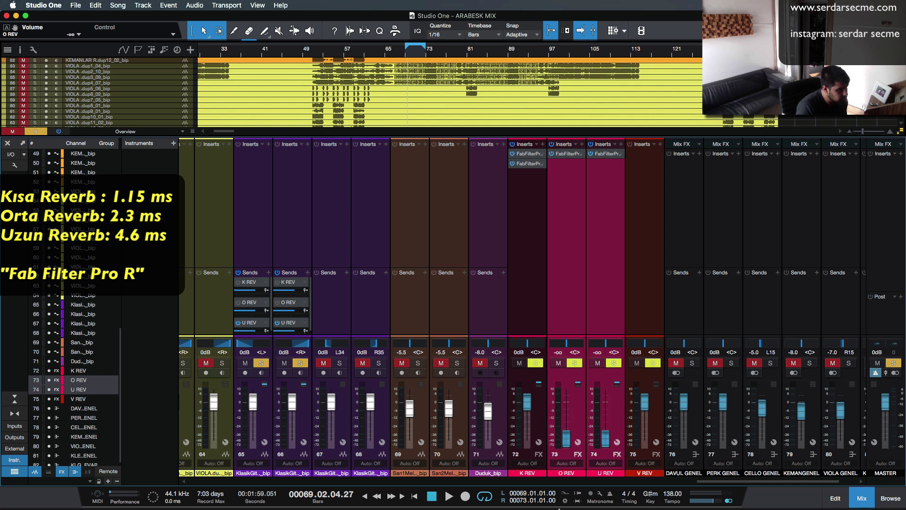
{"action": "left_click", "coordinate": [238, 323]}
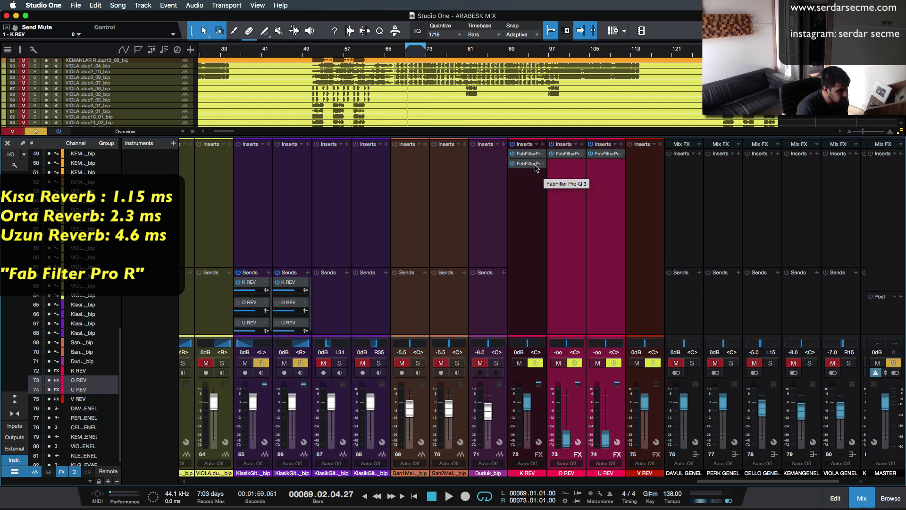
- Check the low-cut curve in Pro-Q 3 on K REV and close the plug-in window
{"action": "left_click", "coordinate": [536, 165]}
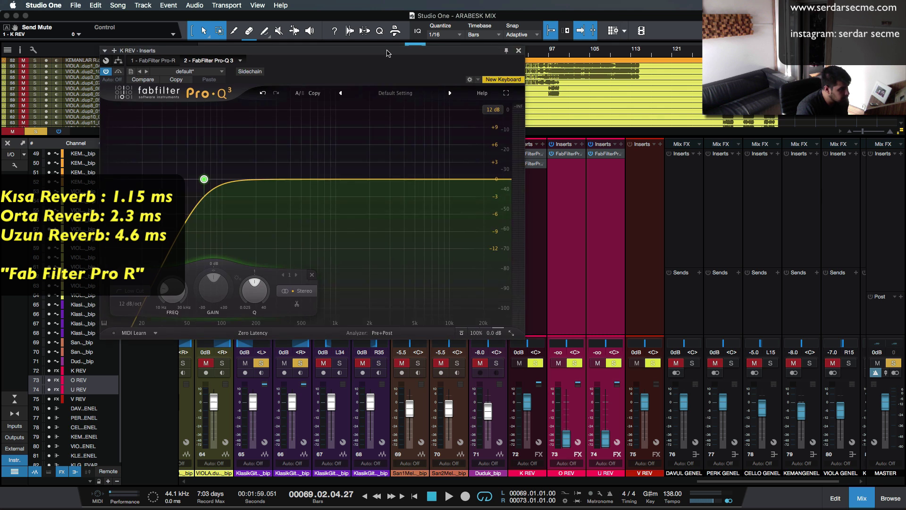
{"action": "left_click_drag", "start_coordinate": [379, 49], "coordinate": [585, 95]}
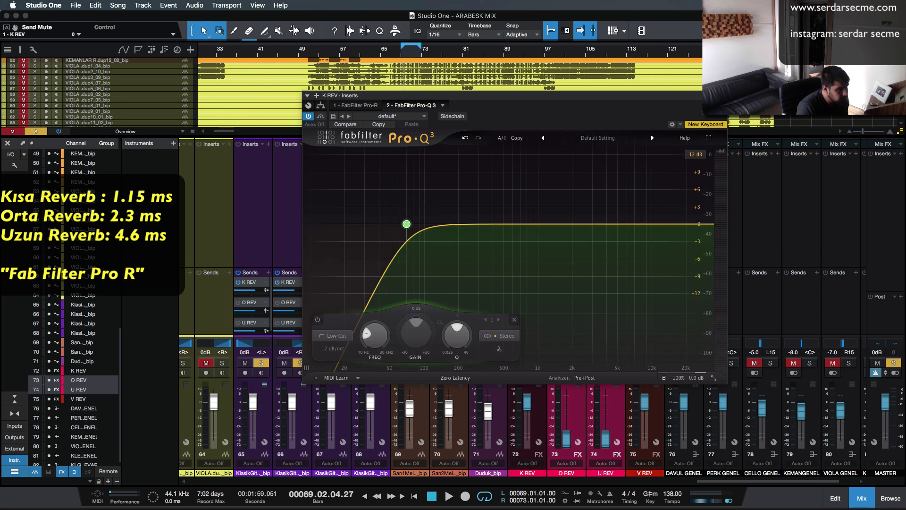
{"action": "key", "text": "super+w"}
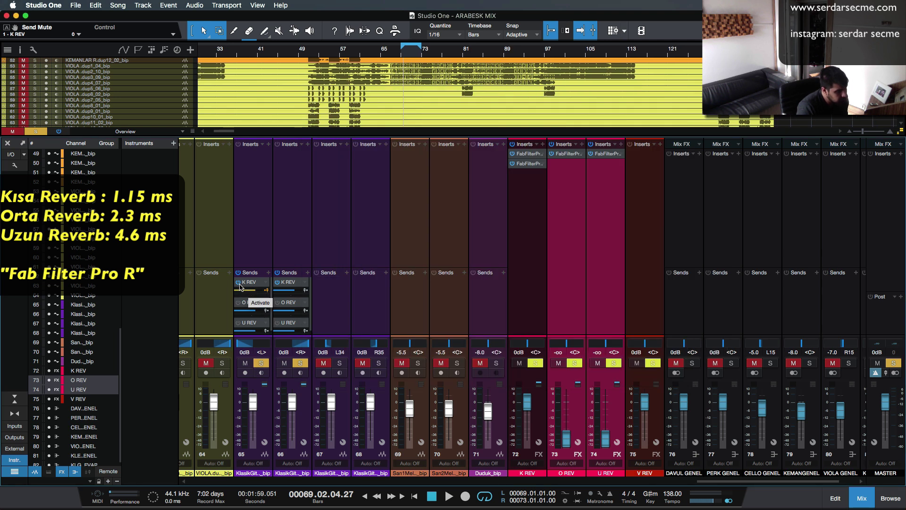
- Unsolo both Klasik Gitar channels, solo K REV, and start playback to hear the short reverb alone
{"action": "left_click", "coordinate": [239, 283]}
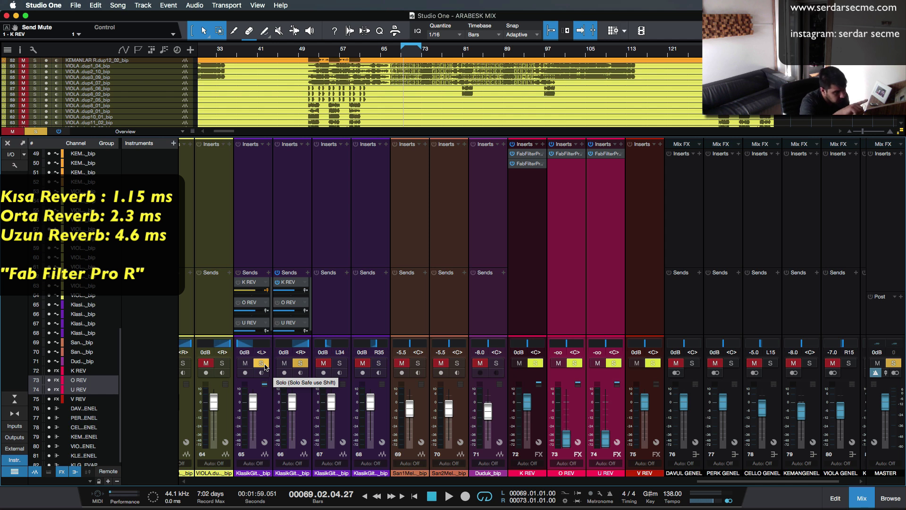
{"action": "left_click", "coordinate": [263, 364]}
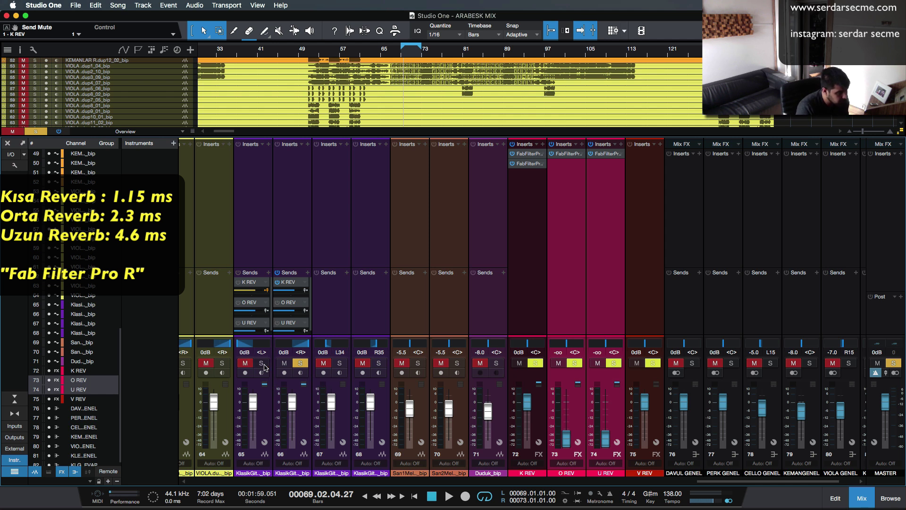
{"action": "left_click", "coordinate": [301, 365]}
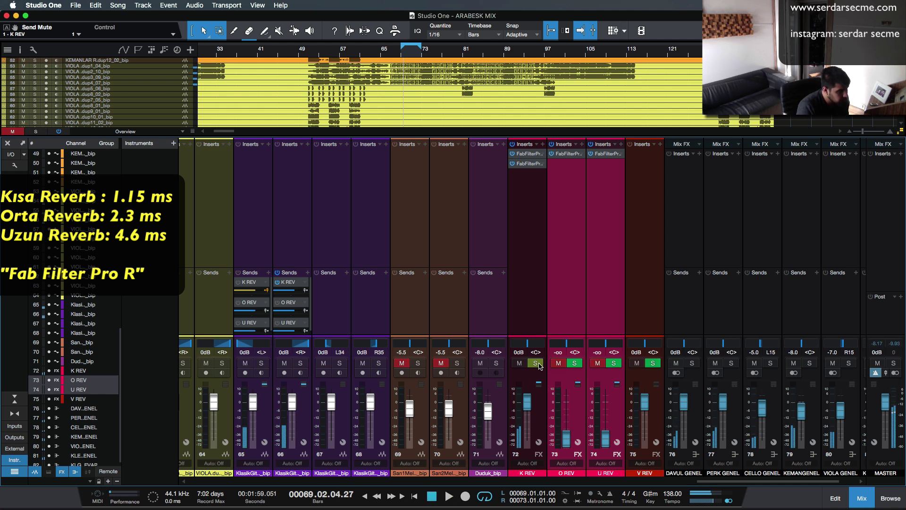
{"action": "left_click", "coordinate": [536, 363]}
{"action": "key", "text": "space"}
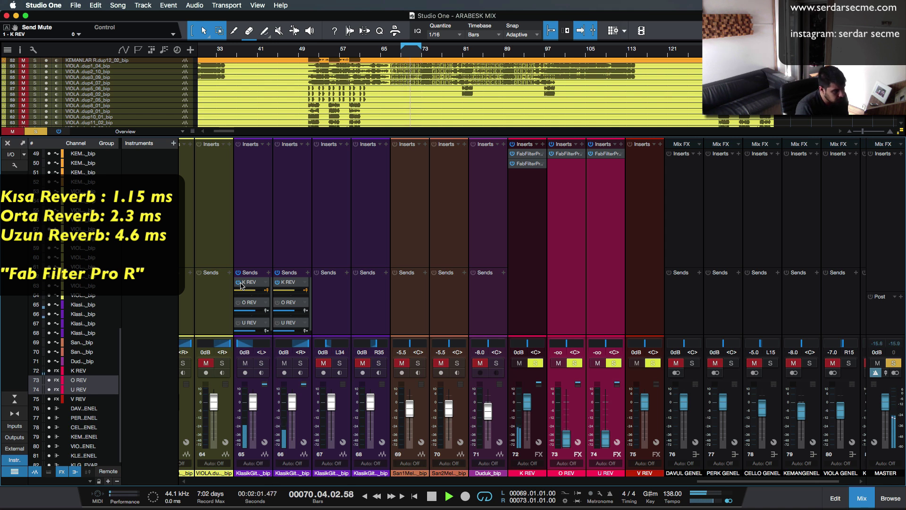
- Compare the reverb with and without the dry guitars by soloing and unsoloing both Klasik Gitar channels, and stop playback
{"action": "scroll", "coordinate": [241, 285], "scroll_direction": "right", "scroll_amount": 2}
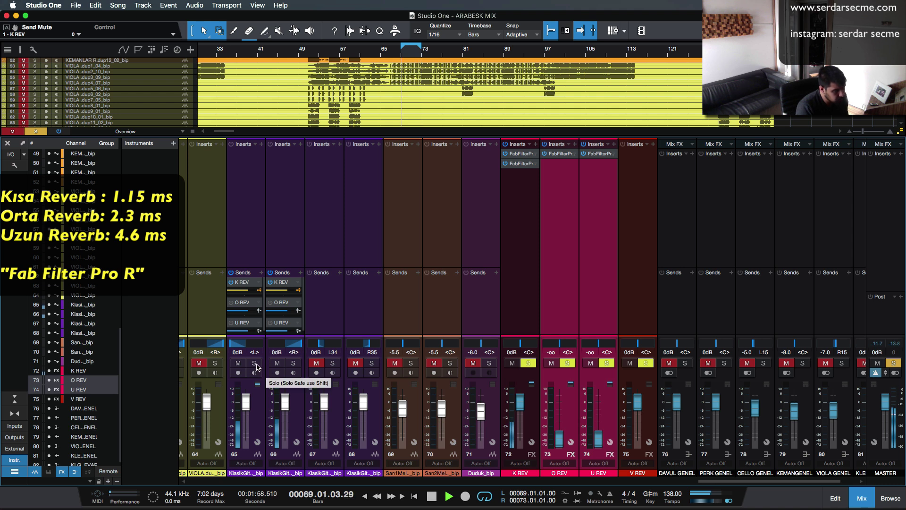
{"action": "left_click", "coordinate": [255, 364]}
{"action": "left_click", "coordinate": [293, 364]}
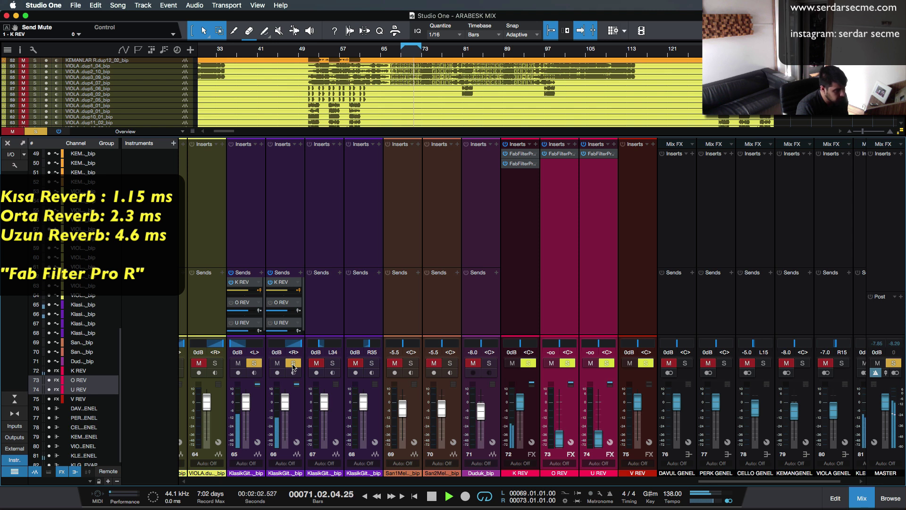
{"action": "left_click", "coordinate": [293, 364]}
{"action": "left_click", "coordinate": [254, 363]}
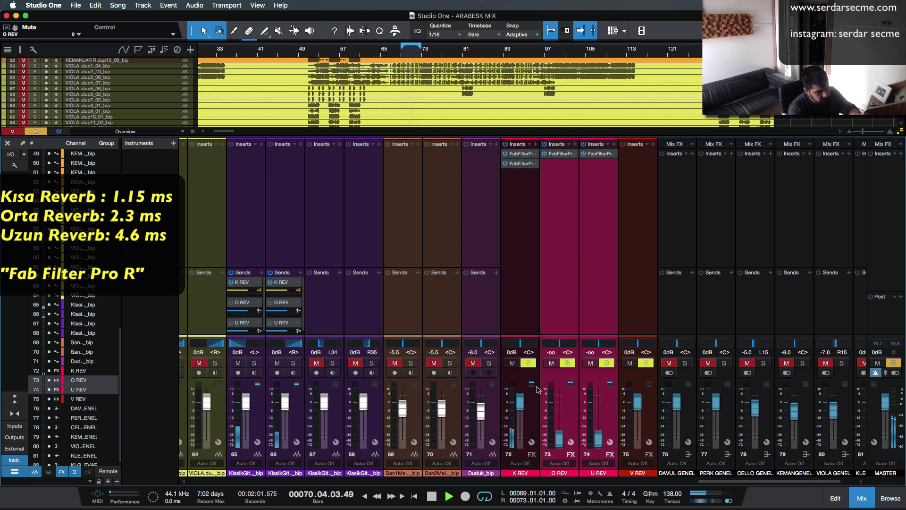
{"action": "key", "text": "space"}
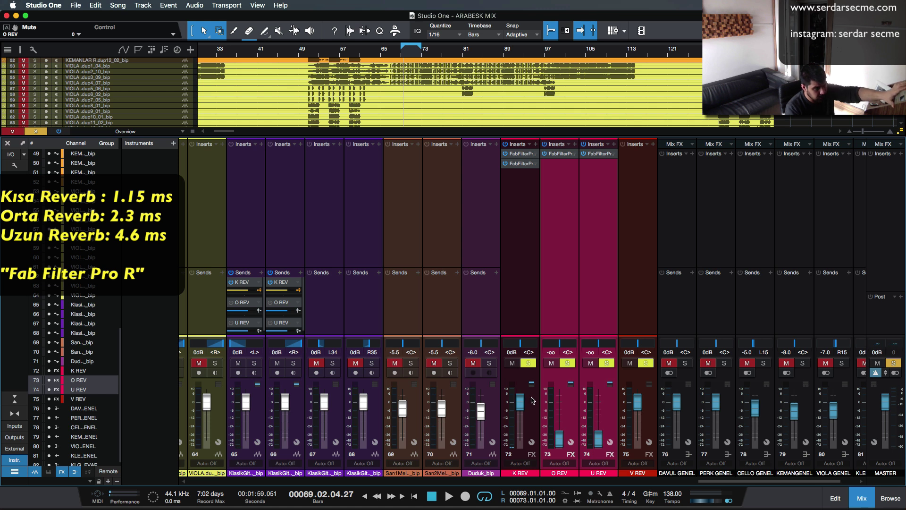
- Reopen Pro-Q 3 on K REV, clear the window off the faders, and play the reverb briefly to watch its spectrum
{"action": "left_click", "coordinate": [524, 167]}
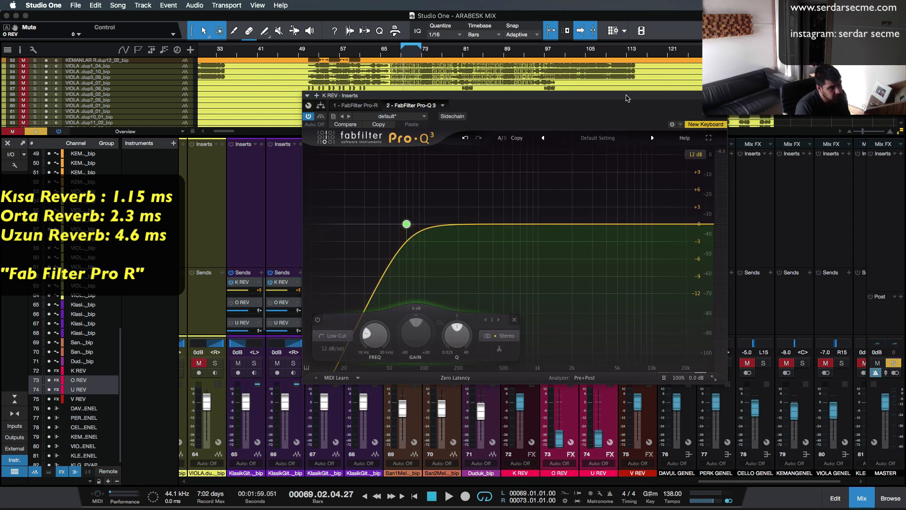
{"action": "left_click_drag", "start_coordinate": [626, 98], "coordinate": [552, 96]}
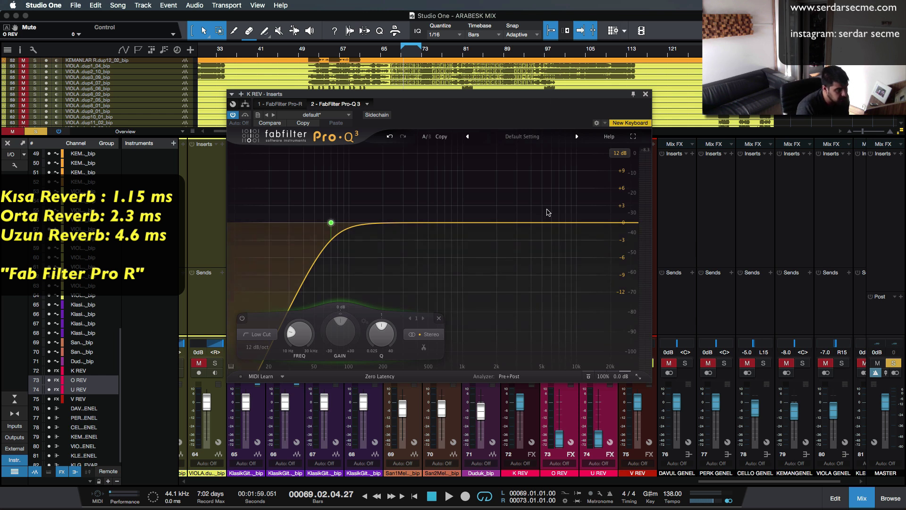
{"action": "left_click_drag", "start_coordinate": [519, 97], "coordinate": [465, 68]}
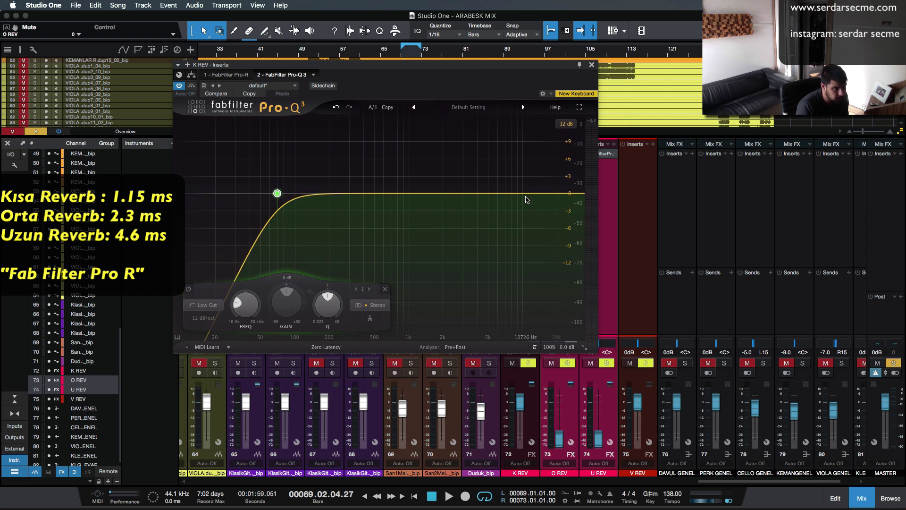
{"action": "key", "text": "space"}
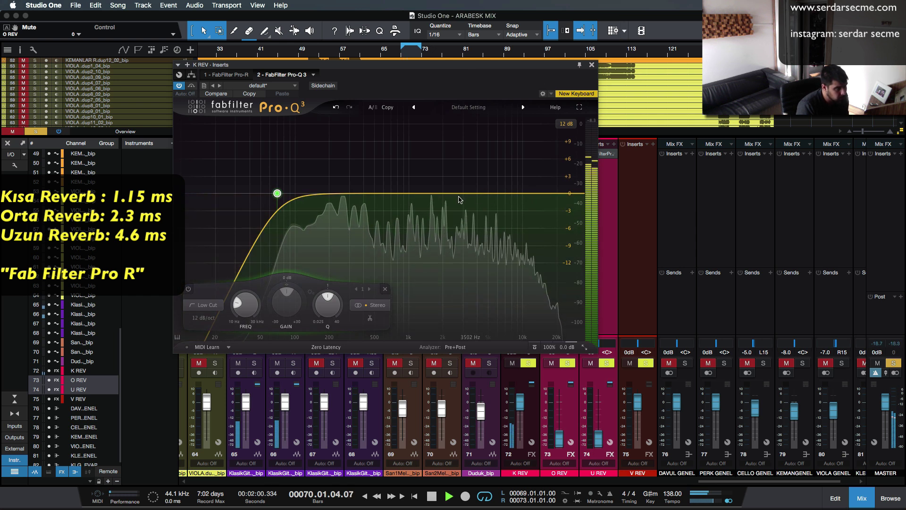
{"action": "key", "text": "space"}
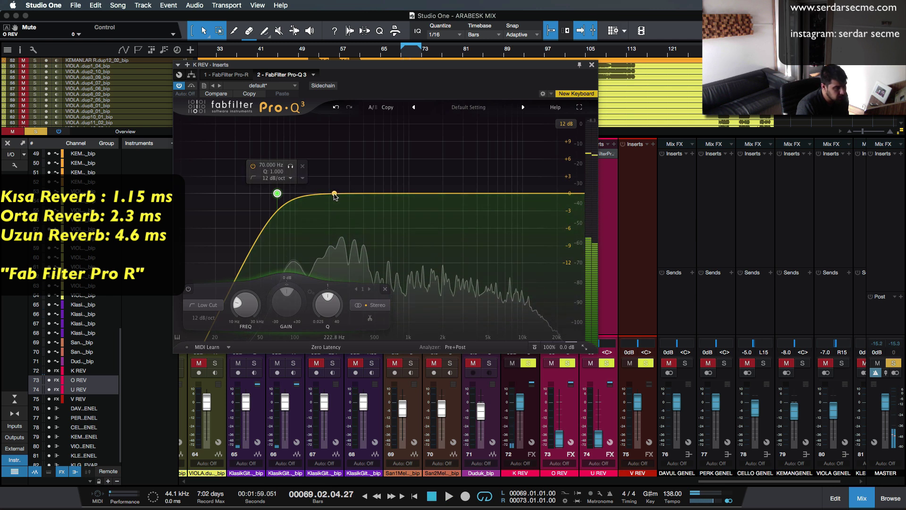
- Add a bell boost of about 4 dB with Q 1.285 in Pro-Q 3 and sweep it, band-soloed, to about 197 Hz during playback
{"action": "left_click_drag", "start_coordinate": [318, 196], "coordinate": [335, 168]}
{"action": "scroll", "coordinate": [332, 182], "scroll_direction": "up", "scroll_amount": 2}
{"action": "left_click", "coordinate": [347, 141]}
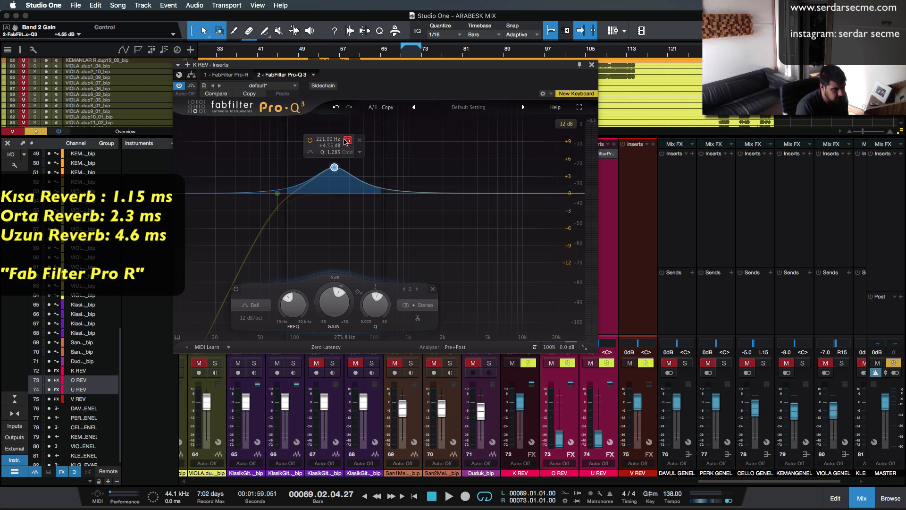
{"action": "mouse_move", "coordinate": [346, 142]}
{"action": "left_mouse_down"}
{"action": "mouse_move", "coordinate": [527, 164]}
{"action": "mouse_move", "coordinate": [413, 140]}
{"action": "mouse_move", "coordinate": [341, 145]}
{"action": "left_mouse_up"}
{"action": "key", "text": "space"}
{"action": "key", "text": "space"}
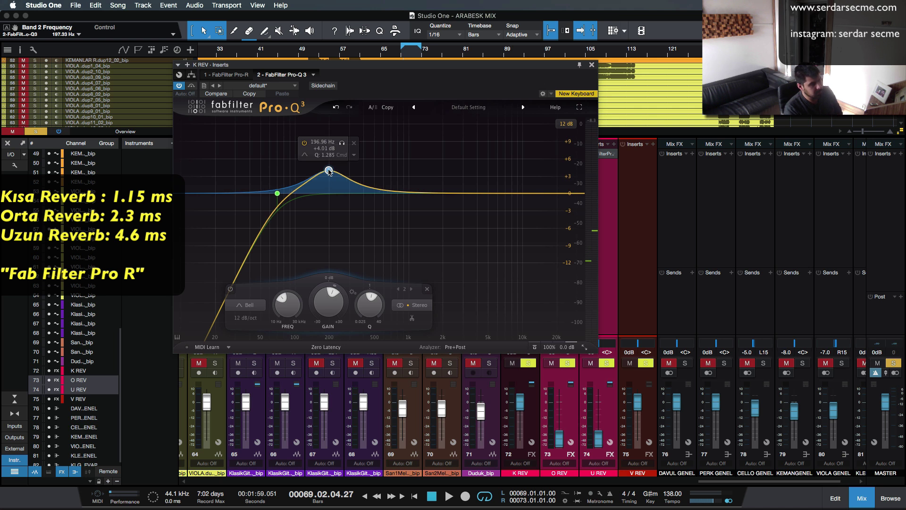
- Turn the low-frequency bell into a cut of about -4.6 dB and move it to about 116 Hz while listening to the reverb
{"action": "left_click_drag", "start_coordinate": [329, 167], "coordinate": [320, 214]}
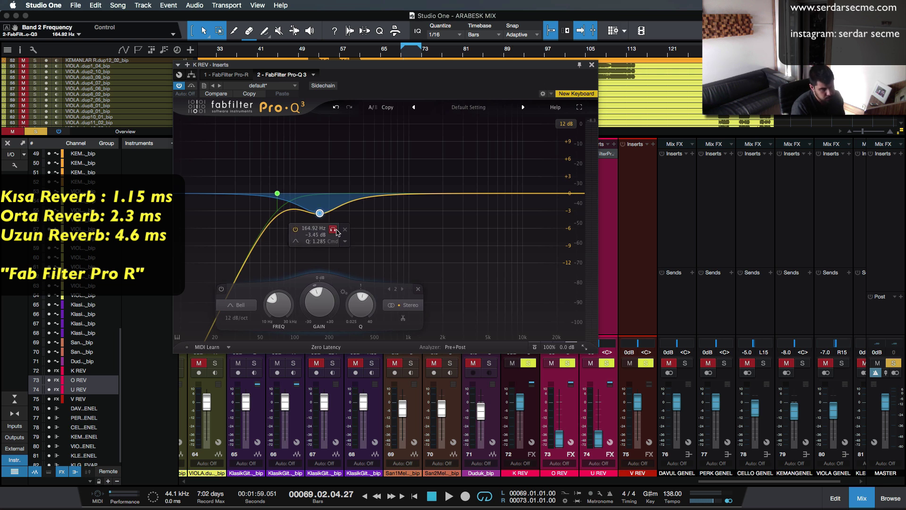
{"action": "key", "text": "space"}
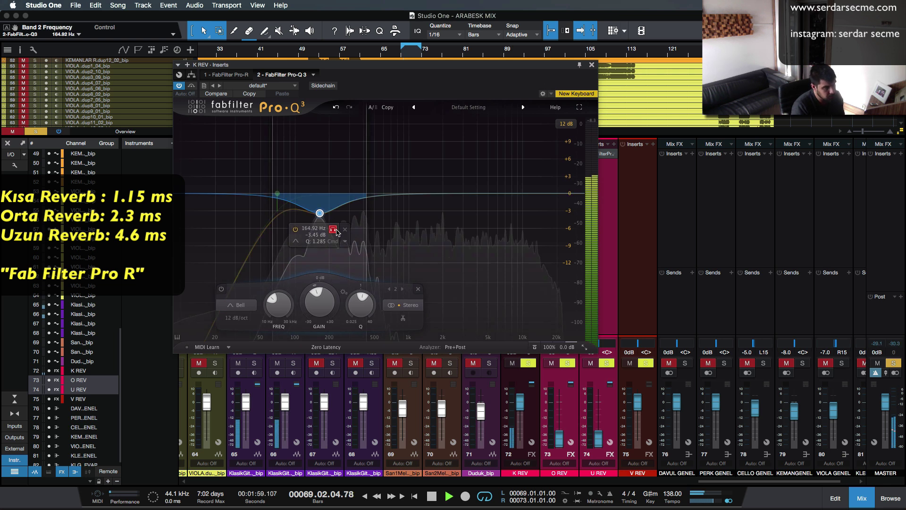
{"action": "left_click_drag", "start_coordinate": [337, 232], "coordinate": [330, 234]}
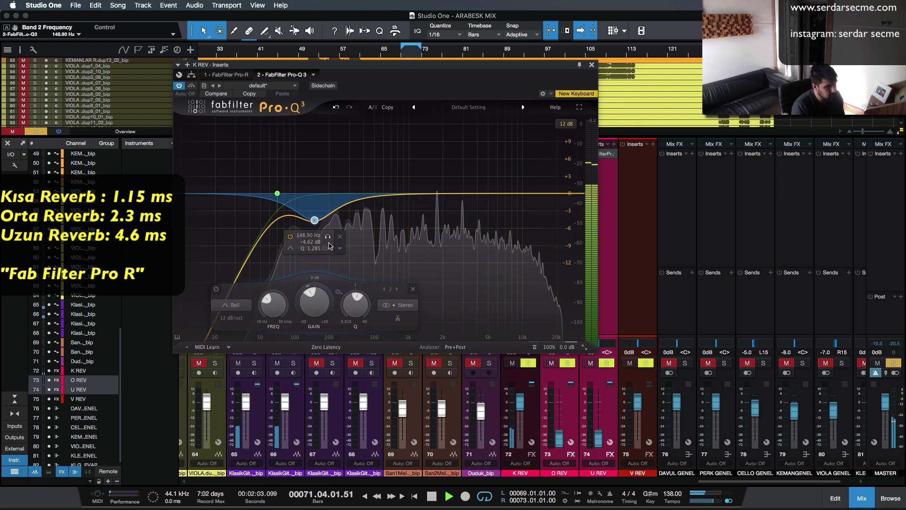
{"action": "left_click", "coordinate": [321, 237]}
{"action": "mouse_move", "coordinate": [320, 237]}
{"action": "left_mouse_down"}
{"action": "mouse_move", "coordinate": [295, 236]}
{"action": "mouse_move", "coordinate": [315, 236]}
{"action": "left_mouse_up"}
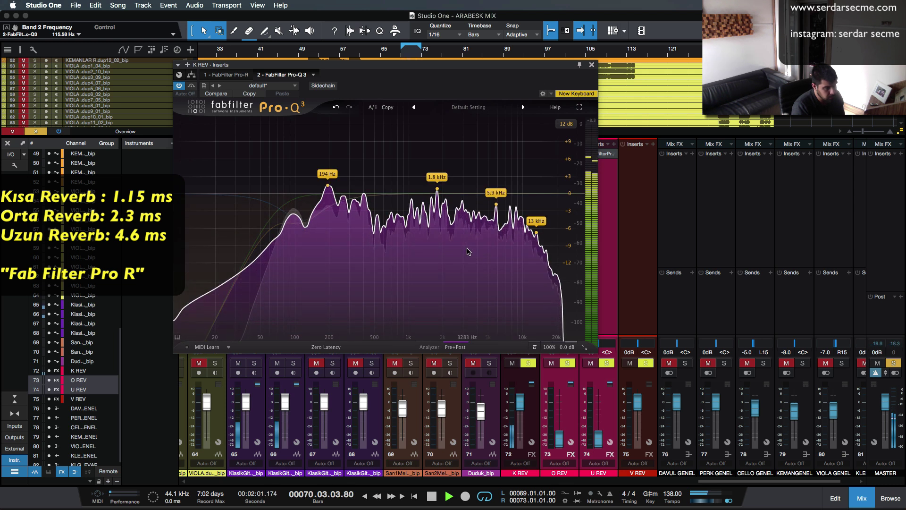
{"action": "key", "text": "space"}
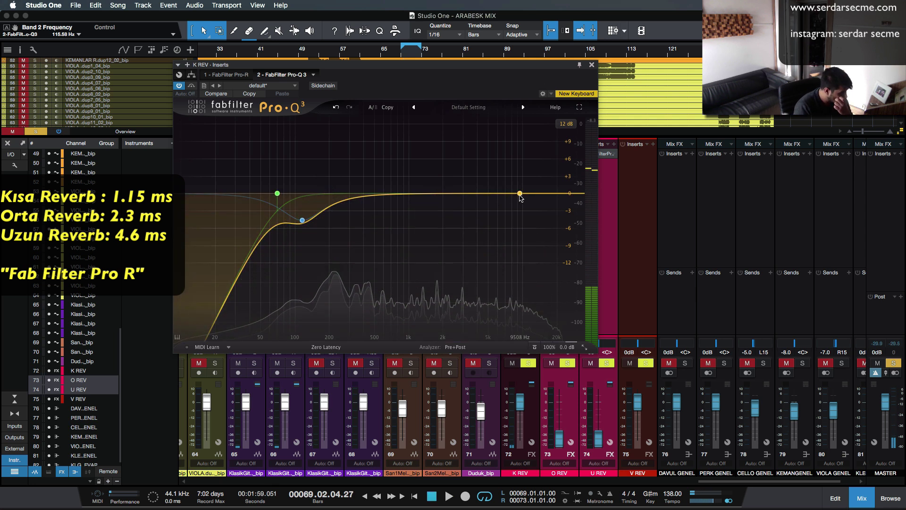
- Add a high-frequency bell cut of about -3.1 dB near 7844 Hz and narrow its Q to 1.580
{"action": "left_click_drag", "start_coordinate": [519, 194], "coordinate": [510, 214]}
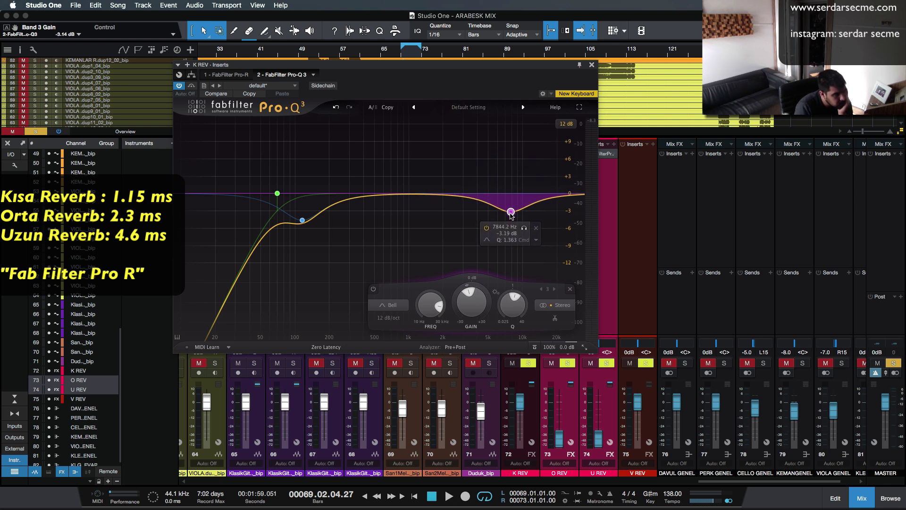
{"action": "scroll", "coordinate": [511, 215], "scroll_direction": "up", "scroll_amount": 1}
{"action": "scroll", "coordinate": [511, 215], "scroll_direction": "up", "scroll_amount": 5}
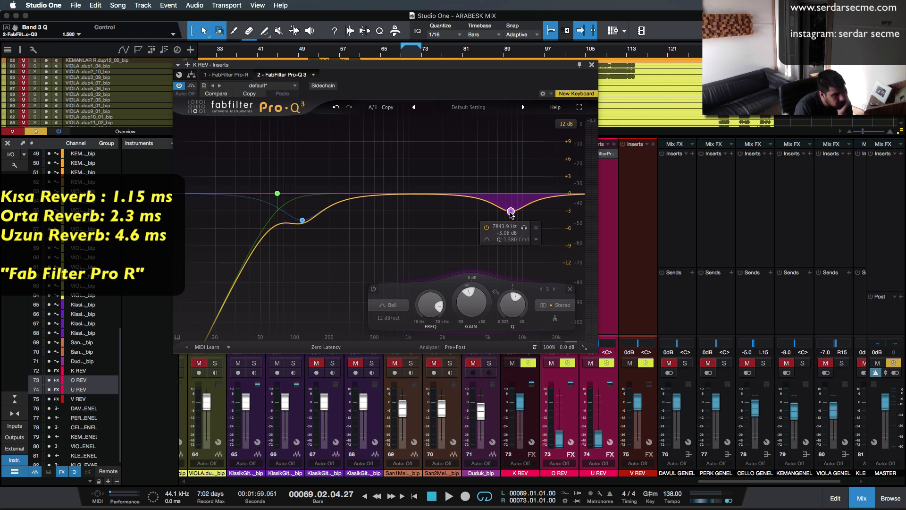
- Widen the high-frequency bell's Q to 1.248 and move it, band-soloed during playback, to about 5053 Hz at -2.8 dB, closing Pro-Q 3
{"action": "scroll", "coordinate": [511, 215], "scroll_direction": "down", "scroll_amount": 4}
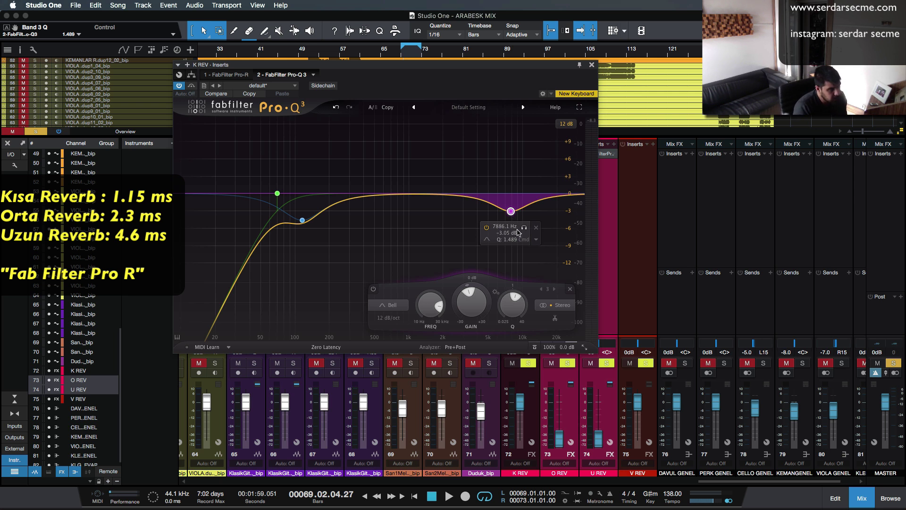
{"action": "left_click", "coordinate": [522, 228]}
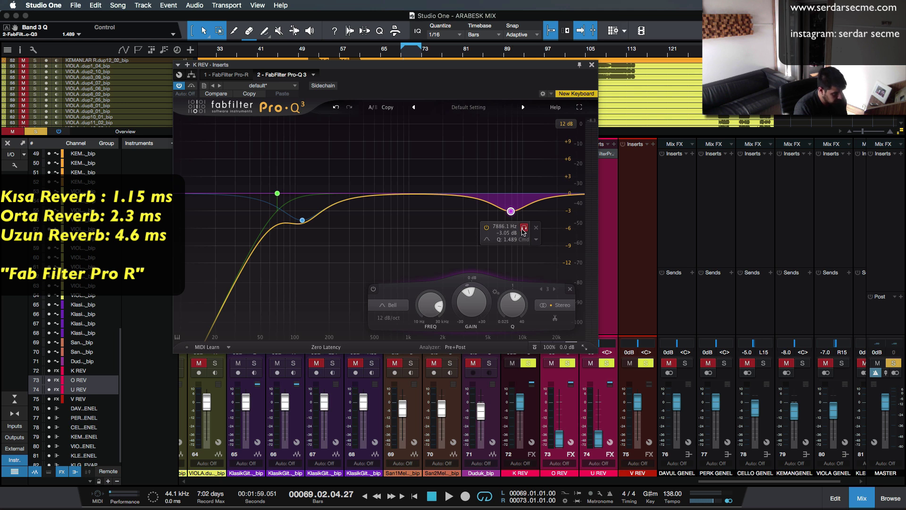
{"action": "scroll", "coordinate": [498, 202], "scroll_direction": "down", "scroll_amount": 3}
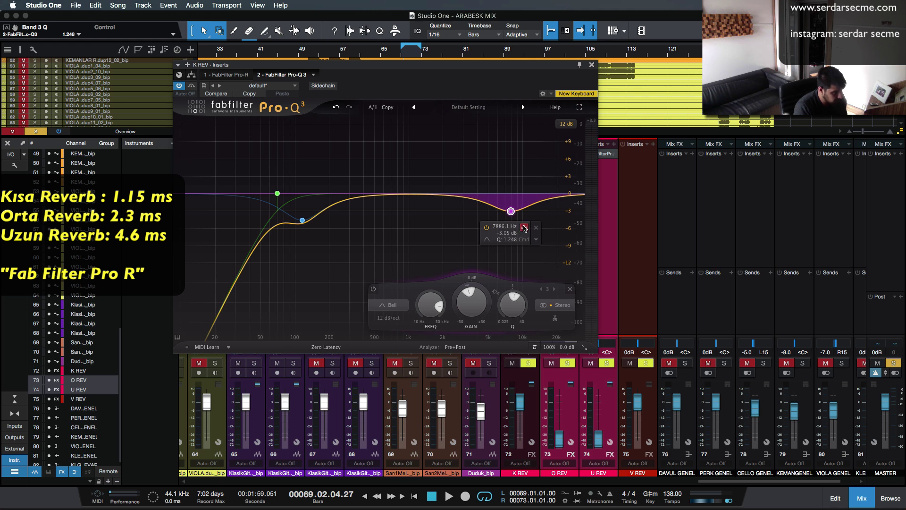
{"action": "key", "text": "space"}
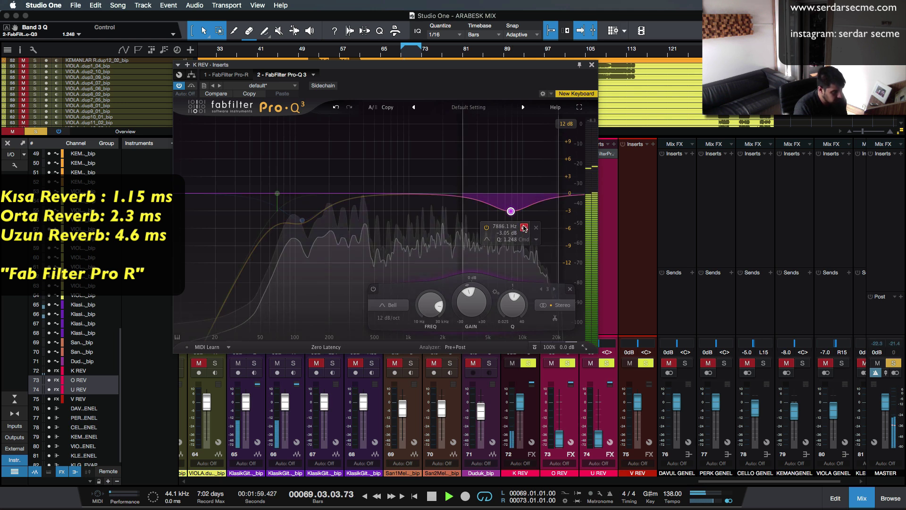
{"action": "left_click_drag", "start_coordinate": [524, 229], "coordinate": [490, 211]}
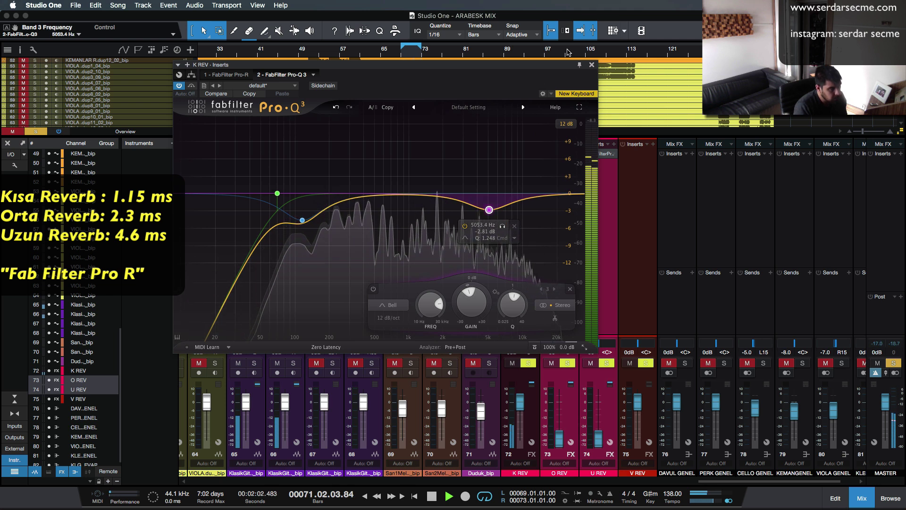
{"action": "key", "text": "space"}
{"action": "left_click", "coordinate": [592, 66]}
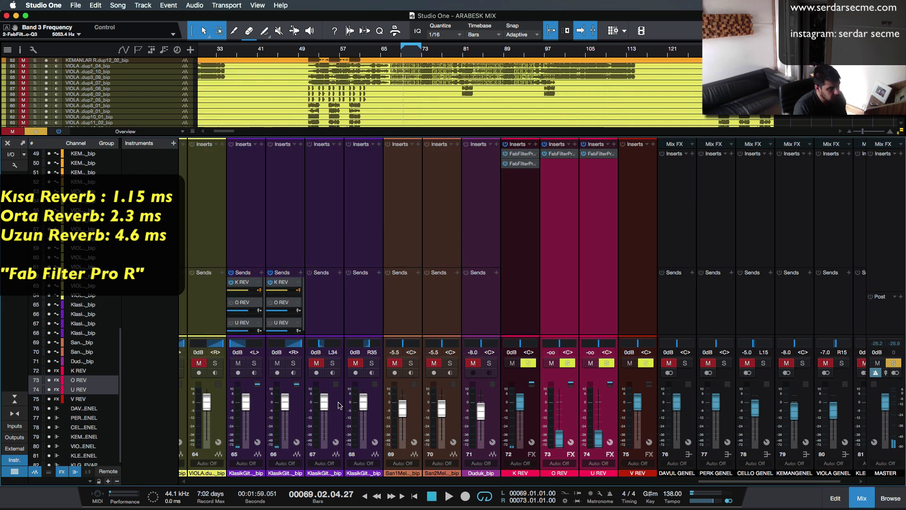
- Solo the two Klasik Gitar channels 65 and 66 and select channel 65
{"action": "left_click", "coordinate": [254, 363]}
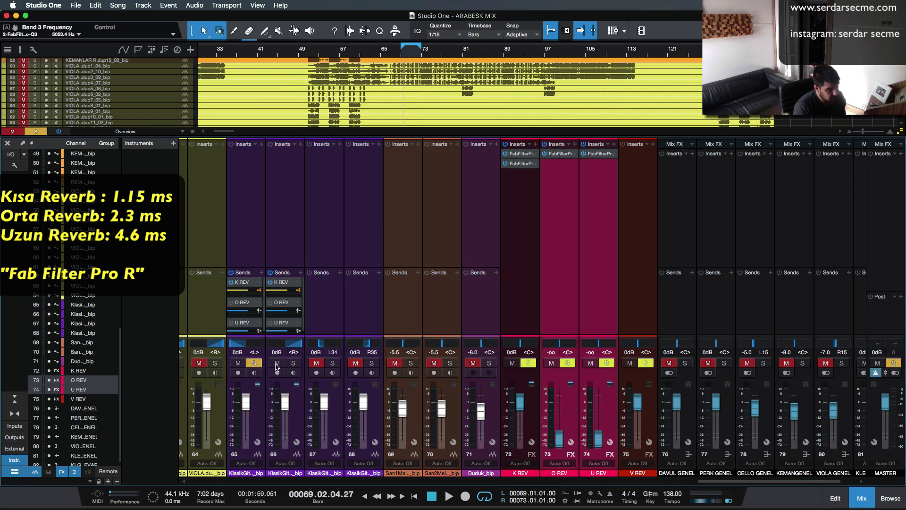
{"action": "left_click", "coordinate": [286, 365]}
{"action": "left_click", "coordinate": [293, 363]}
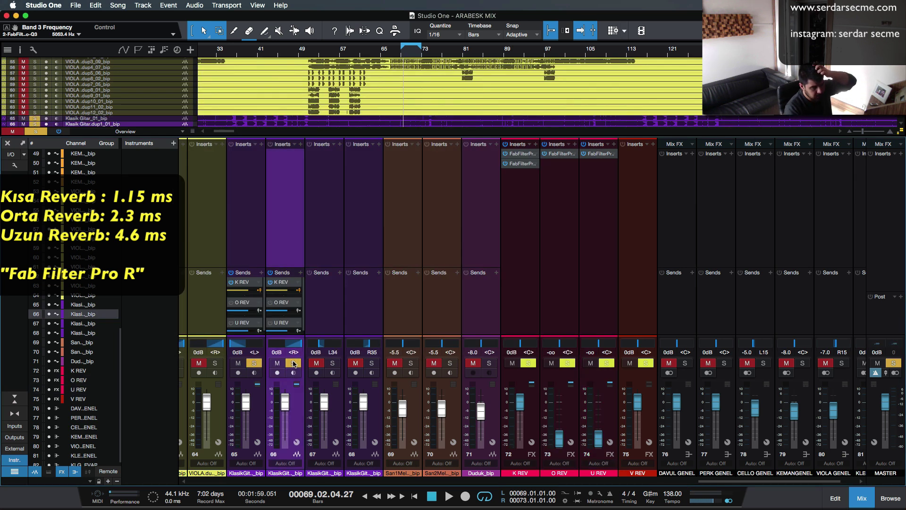
{"action": "left_click", "coordinate": [258, 419]}
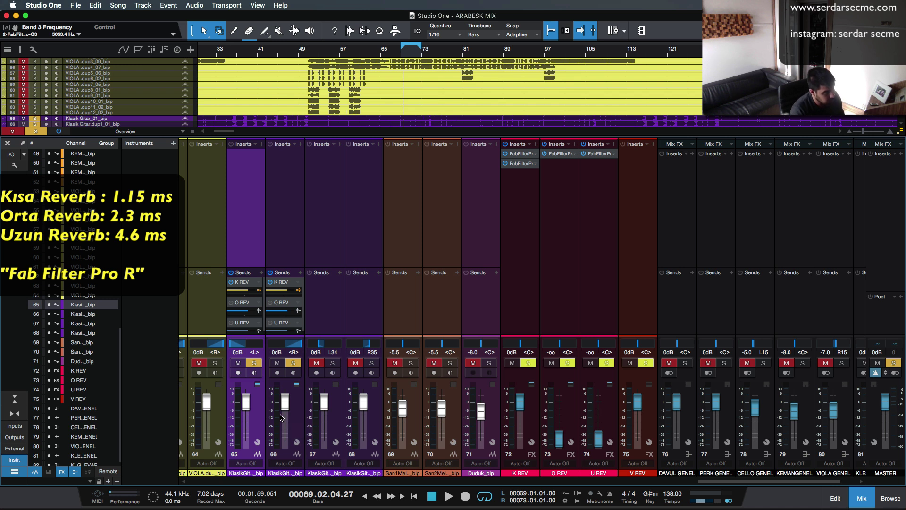
- Play the soloed guitars and compare K REV with its Pro-Q 3 insert bypassed and active
{"action": "key", "text": "space"}
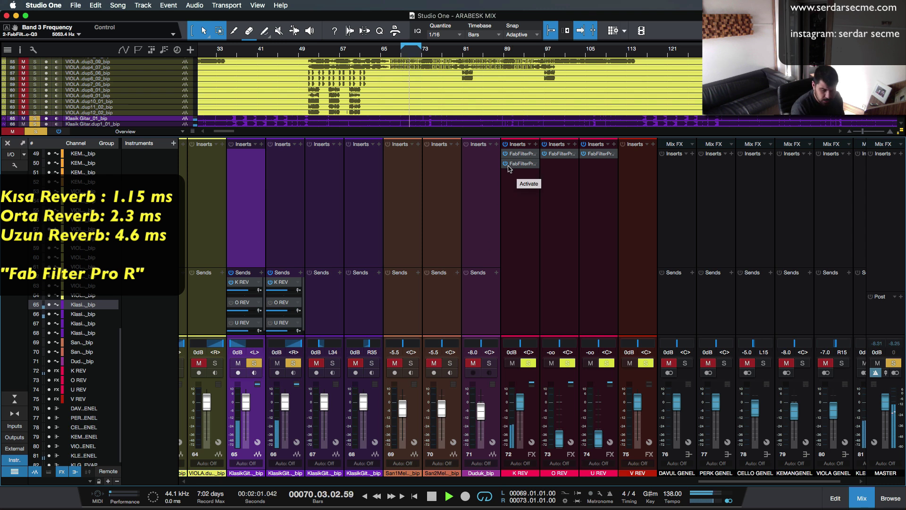
{"action": "key", "text": "space"}
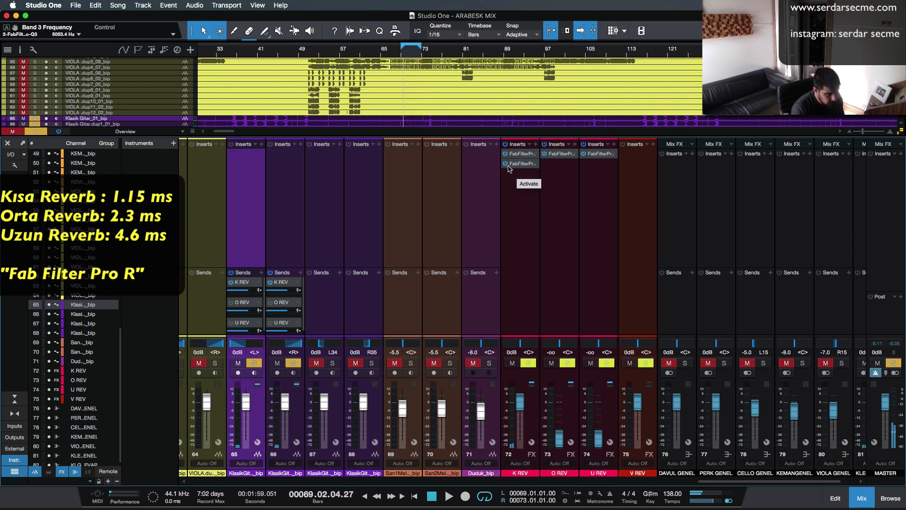
{"action": "key", "text": "space"}
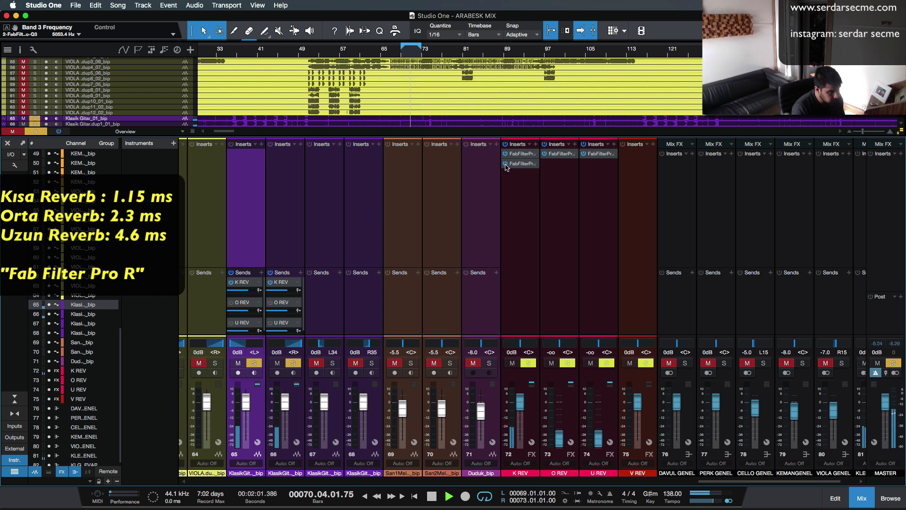
{"action": "left_click", "coordinate": [505, 165]}
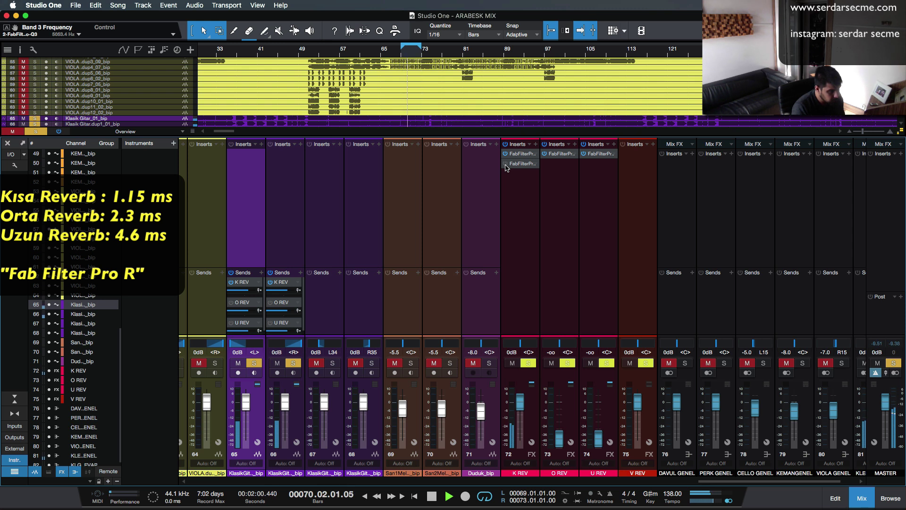
{"action": "left_click", "coordinate": [505, 165]}
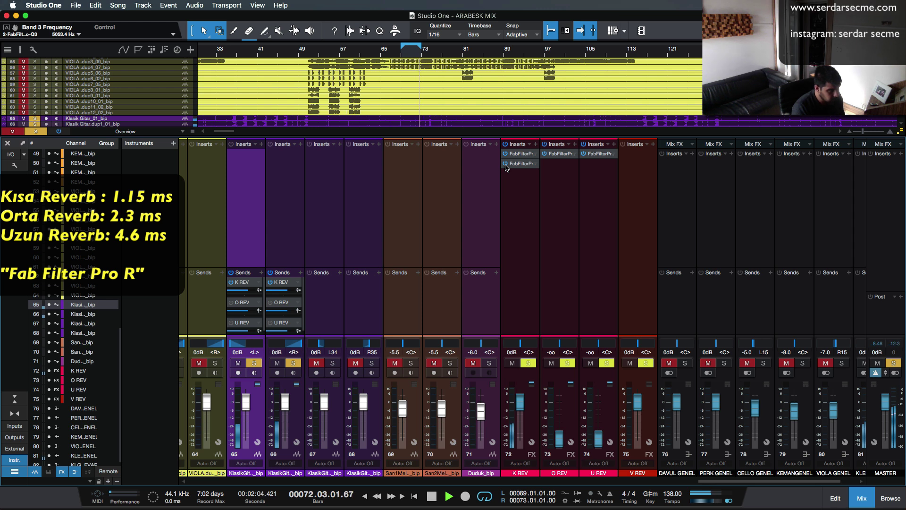
{"action": "key", "text": "space"}
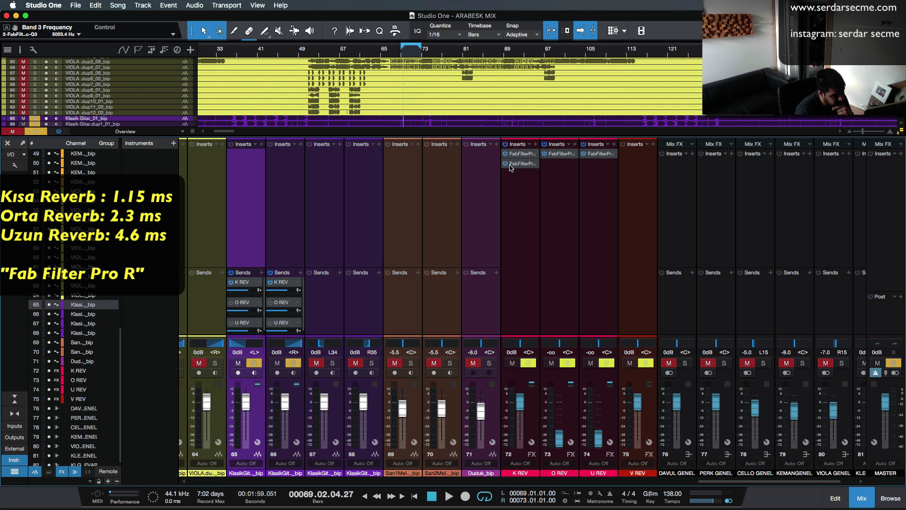
- Reopen Pro-Q 3 on K REV, inspect the high-frequency bell cut, and close the plug-in window
{"action": "left_click", "coordinate": [511, 164]}
{"action": "mouse_move", "coordinate": [489, 211]}
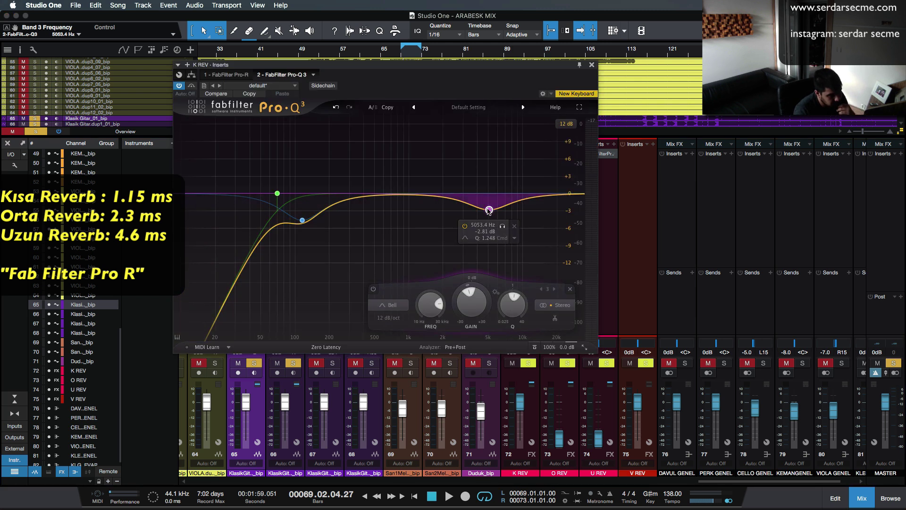
{"action": "left_click", "coordinate": [592, 65]}
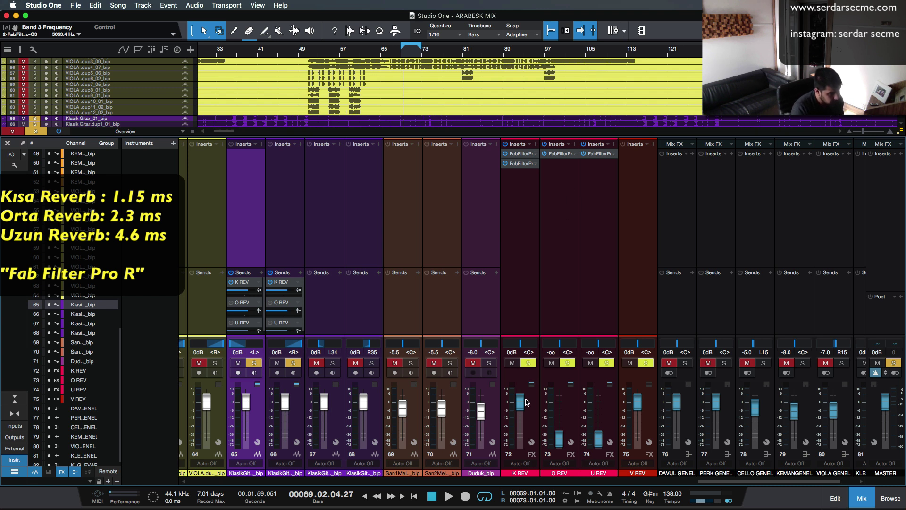
- Reset the O REV and U REV channel faders to 0 dB
{"action": "left_click", "coordinate": [561, 437], "text": "alt"}
{"action": "left_click", "coordinate": [596, 439], "text": "super"}
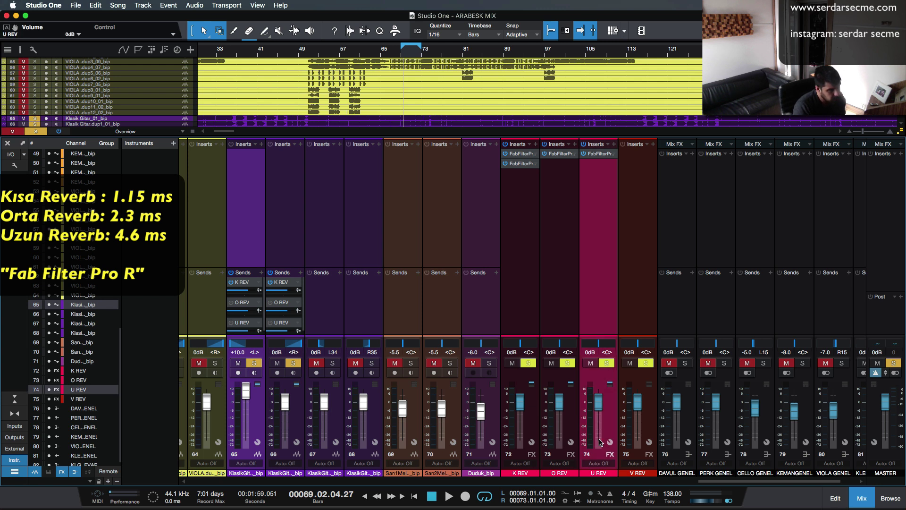
{"action": "left_click", "coordinate": [596, 439], "text": "alt"}
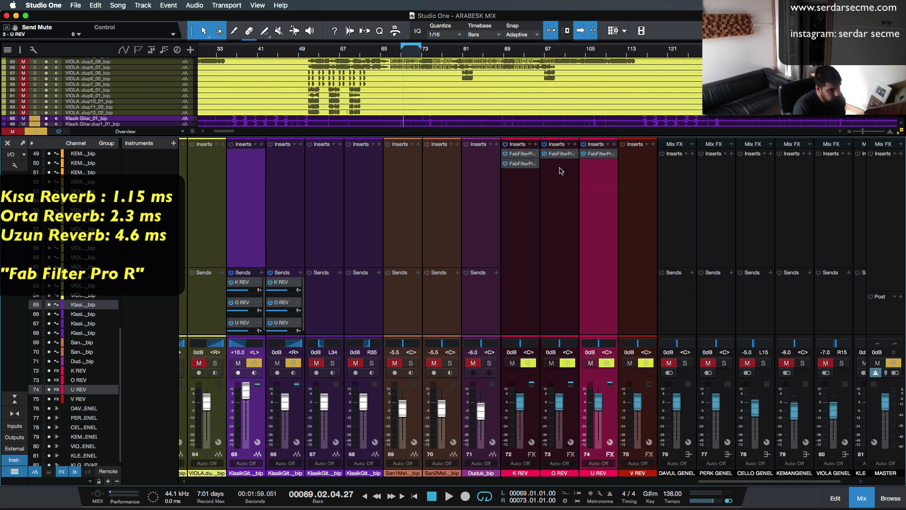
- Copy K REV's Pro-Q 3 with its EQ curve to O REV, U REV and Klasik Gitar_01, closing each plug-in window
{"action": "left_click", "coordinate": [561, 154]}
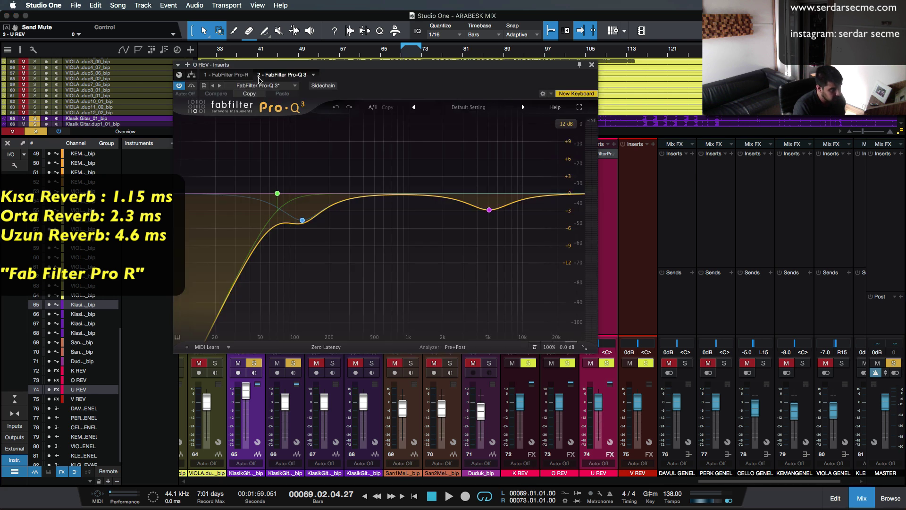
{"action": "left_click", "coordinate": [592, 66]}
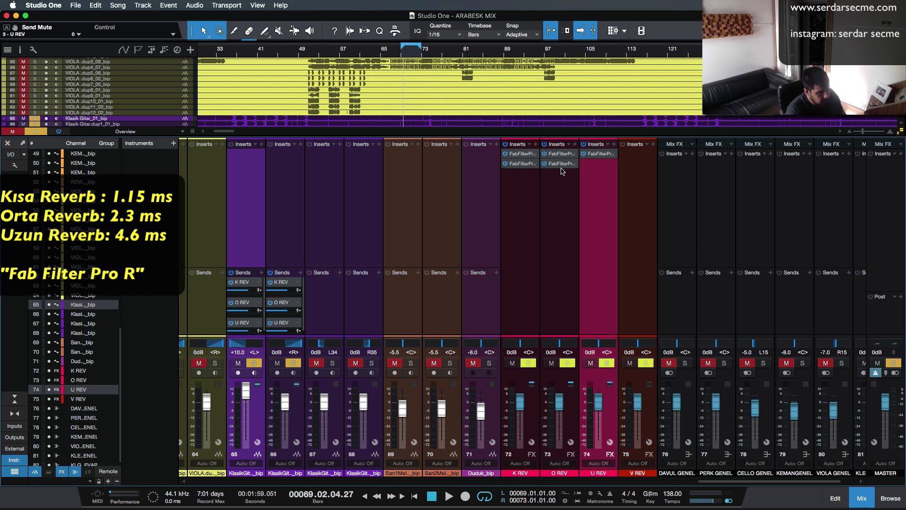
{"action": "left_click_drag", "start_coordinate": [561, 165], "coordinate": [593, 172]}
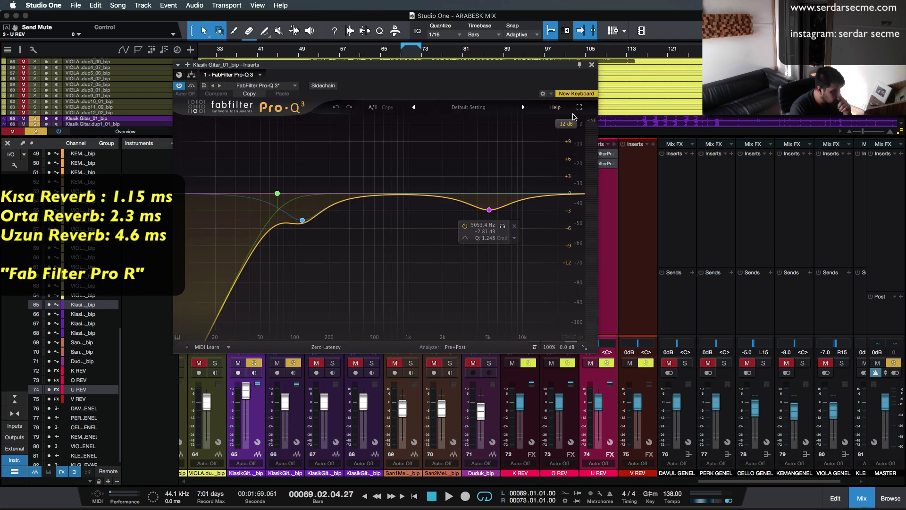
{"action": "left_click", "coordinate": [592, 66]}
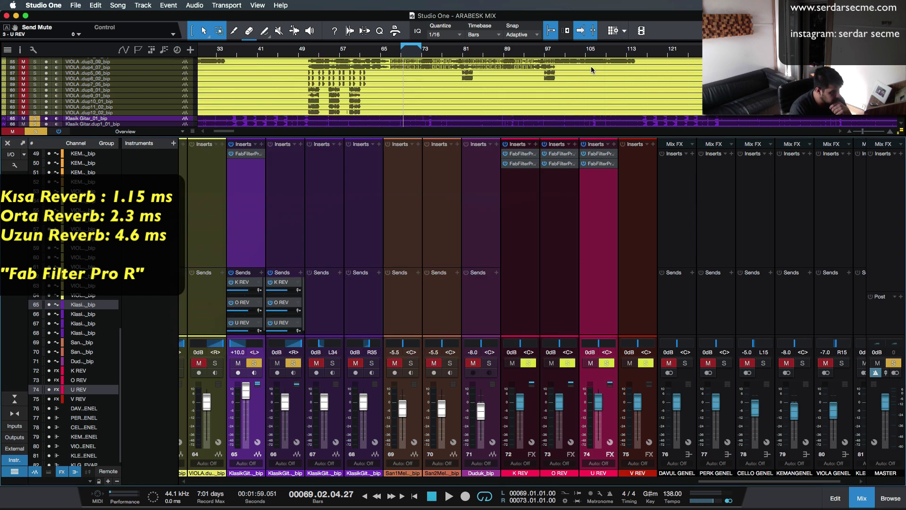
- Enlarge the mixer over the arrangement and extend the loop range to span bars 67 to 97
{"action": "scroll", "coordinate": [329, 305], "scroll_direction": "right", "scroll_amount": 1}
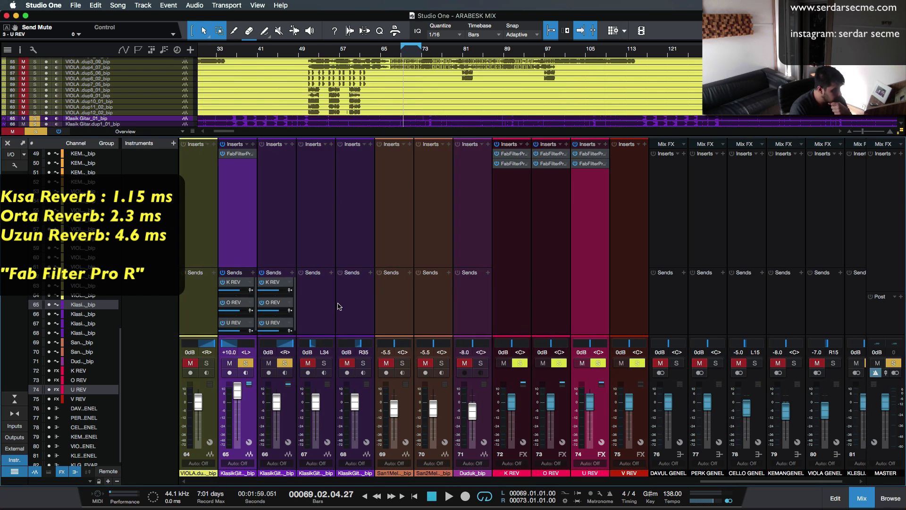
{"action": "scroll", "coordinate": [328, 86], "scroll_direction": "right", "scroll_amount": 2}
{"action": "left_click_drag", "start_coordinate": [327, 86], "coordinate": [327, 85]}
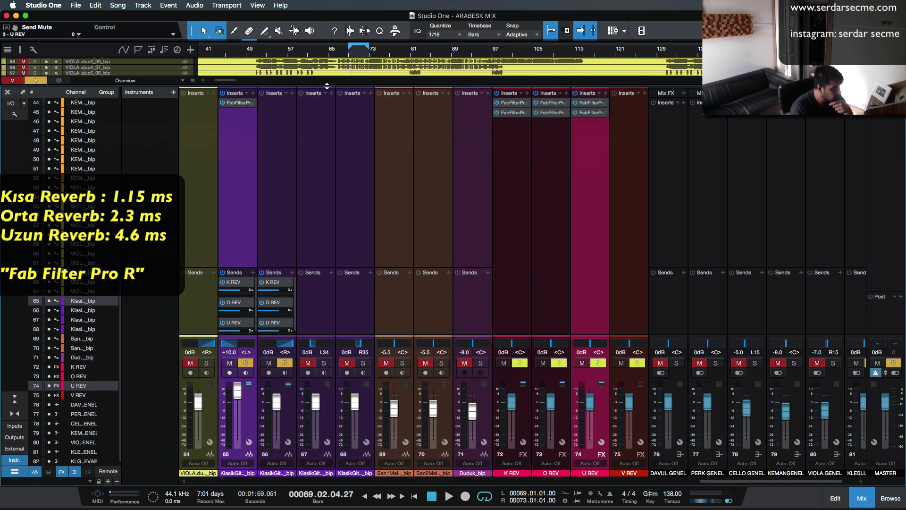
{"action": "left_click_drag", "start_coordinate": [340, 42], "coordinate": [492, 48]}
{"action": "scroll", "coordinate": [299, 321], "scroll_direction": "left", "scroll_amount": 3}
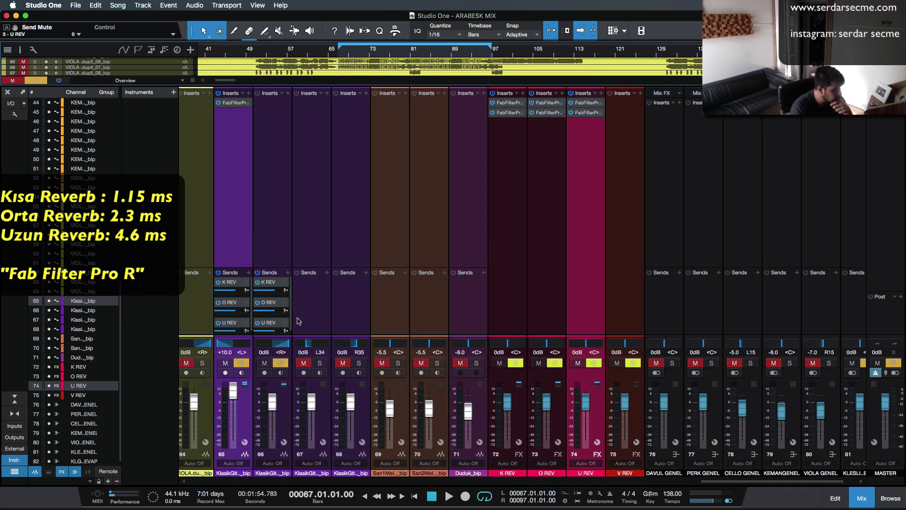
{"action": "scroll", "coordinate": [304, 313], "scroll_direction": "left", "scroll_amount": 2}
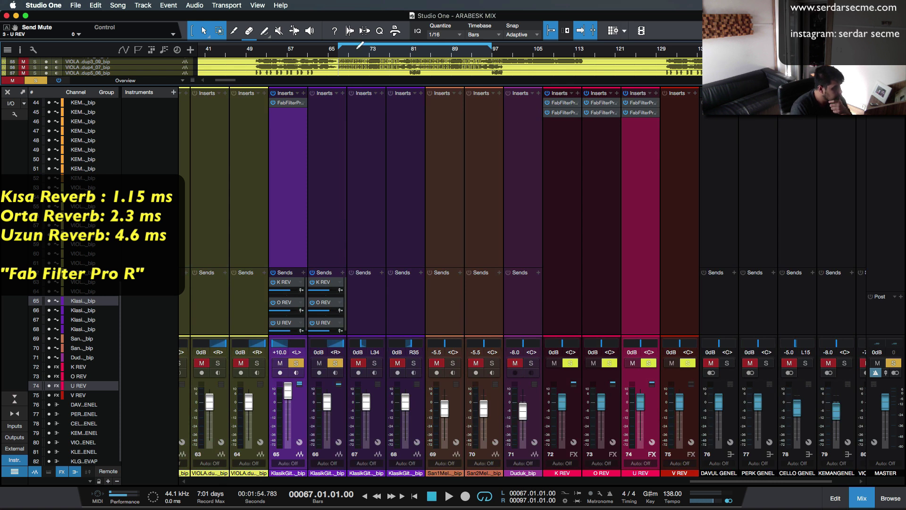
{"action": "left_click_drag", "start_coordinate": [378, 84], "coordinate": [381, 68]}
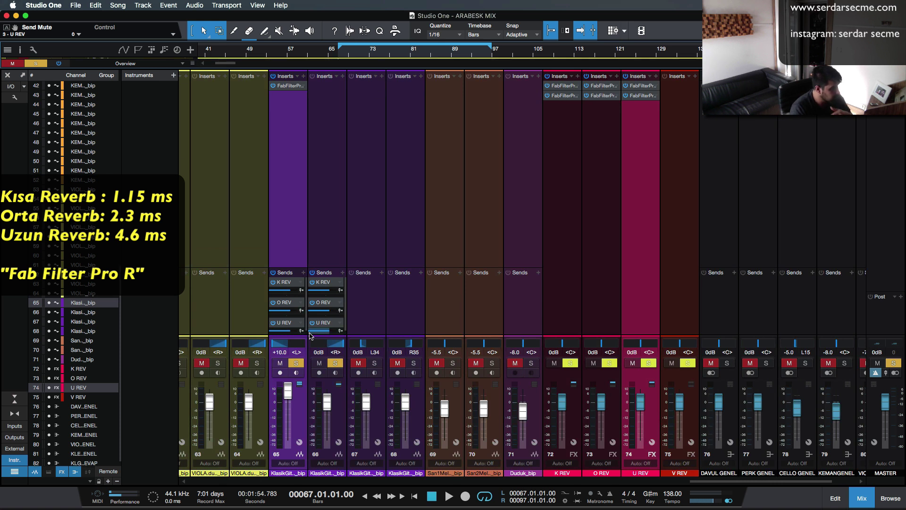
- Deactivate the U REV and O REV sends on Klasik Gitar channels 65 and 66, keeping only K REV active
{"action": "left_click", "coordinate": [273, 322]}
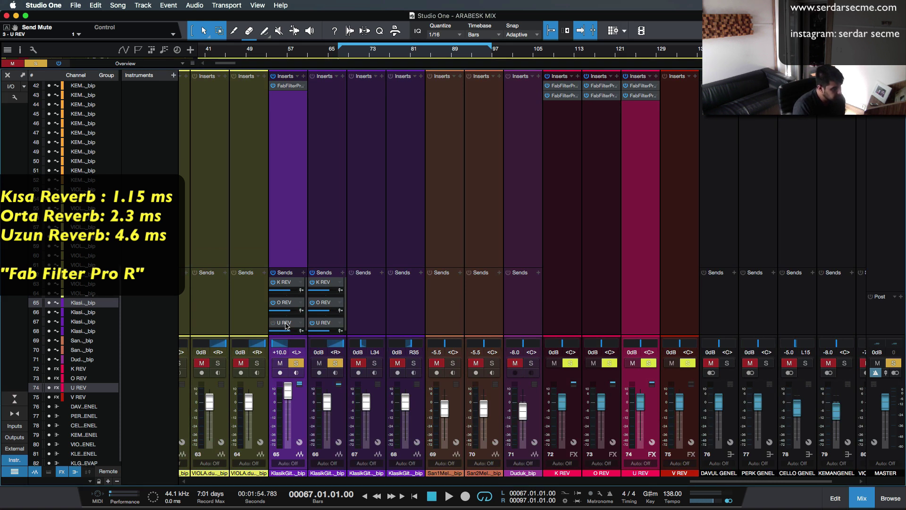
{"action": "left_click", "coordinate": [312, 322]}
{"action": "left_click", "coordinate": [312, 303]}
{"action": "left_click", "coordinate": [273, 302]}
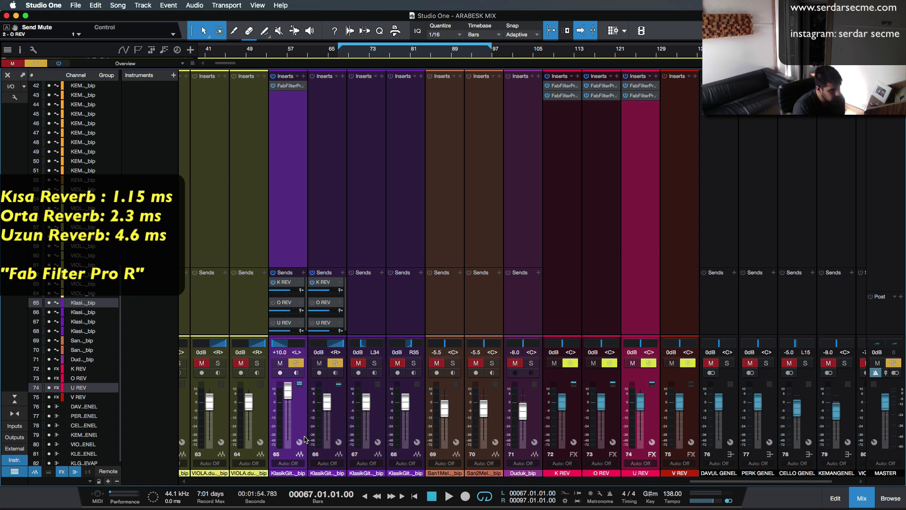
- Reset the channel 65 Klasik Gitar fader to 0 dB and play briefly from bar 67 to hear the guitars through K REV only
{"action": "left_click", "coordinate": [288, 393], "text": "alt"}
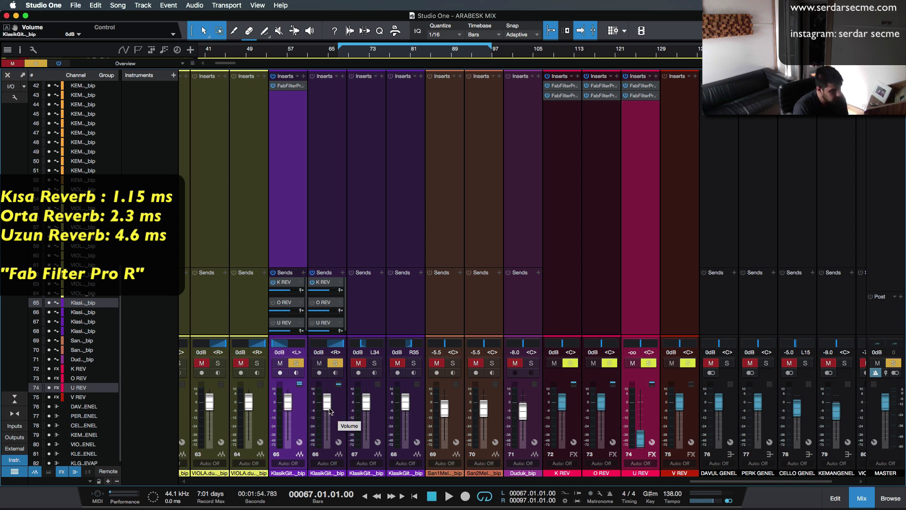
{"action": "key", "text": "super+z"}
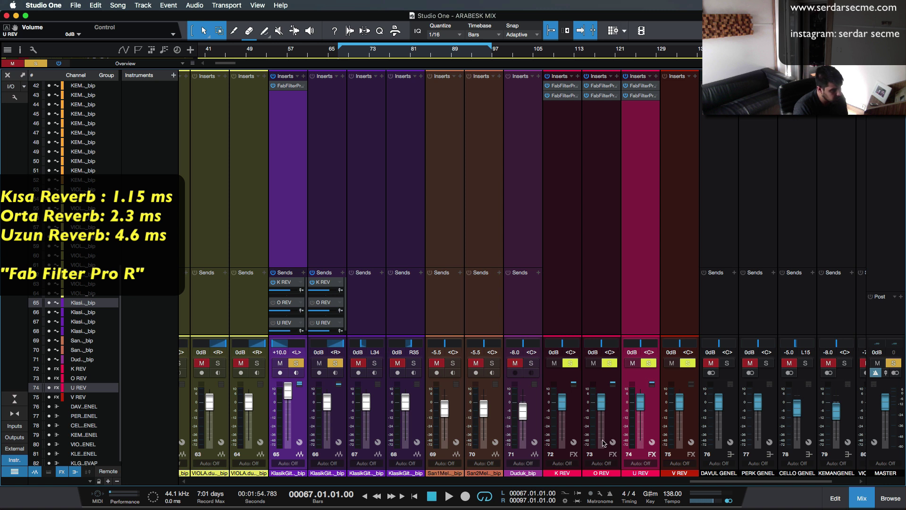
{"action": "left_click", "coordinate": [301, 432]}
{"action": "left_click", "coordinate": [286, 401], "text": "alt"}
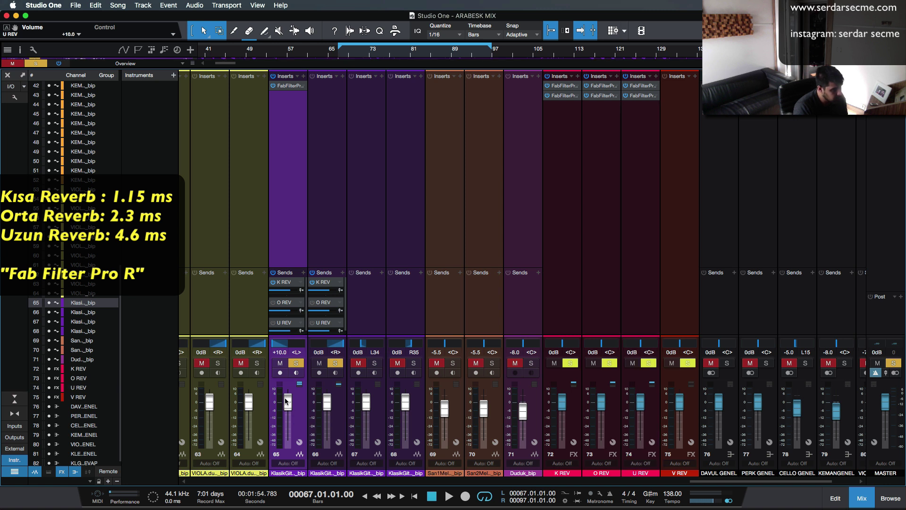
{"action": "key", "text": "space"}
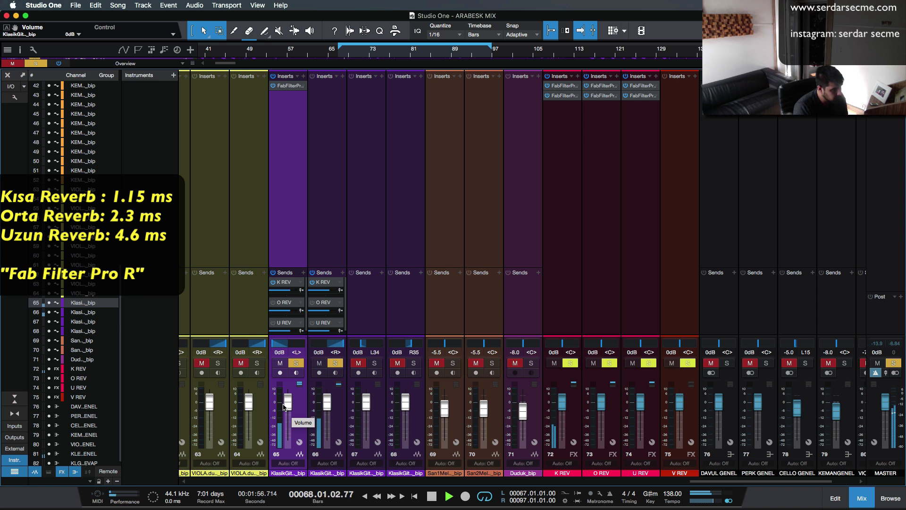
{"action": "key", "text": "space"}
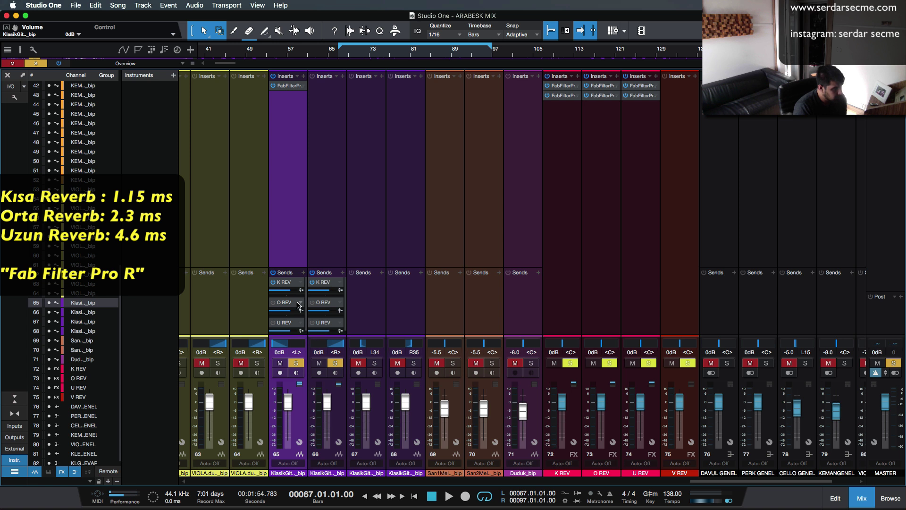
- Select Klasik Gitar channels 65 and 66 together, lower their K REV sends to -12 dB and audition them from bar 67
{"action": "left_click", "coordinate": [343, 428], "text": "shift"}
{"action": "left_click_drag", "start_coordinate": [289, 290], "coordinate": [278, 296]}
{"action": "key", "text": "space"}
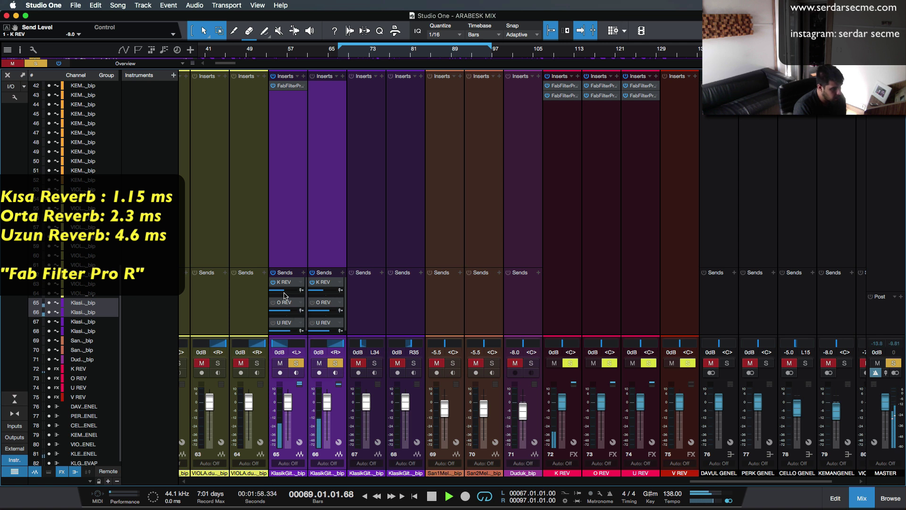
{"action": "key", "text": "space"}
{"action": "left_click_drag", "start_coordinate": [285, 293], "coordinate": [281, 293]}
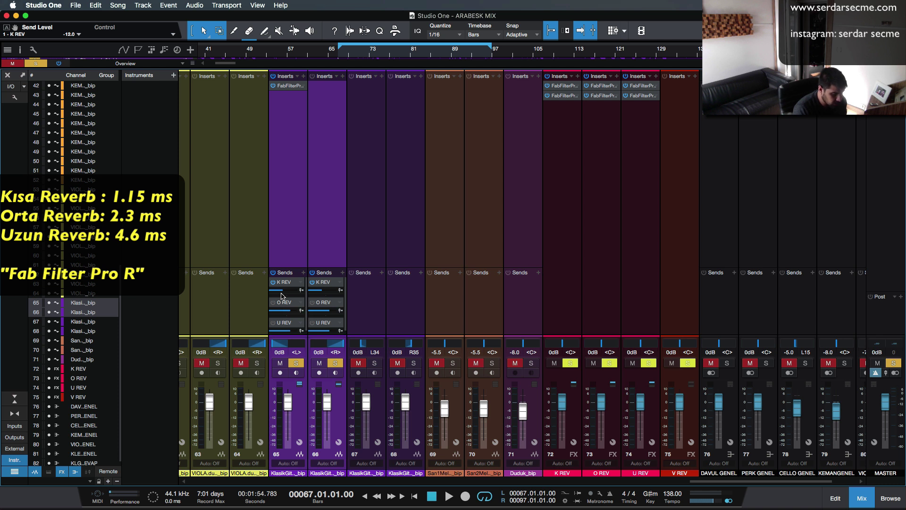
{"action": "key", "text": "space"}
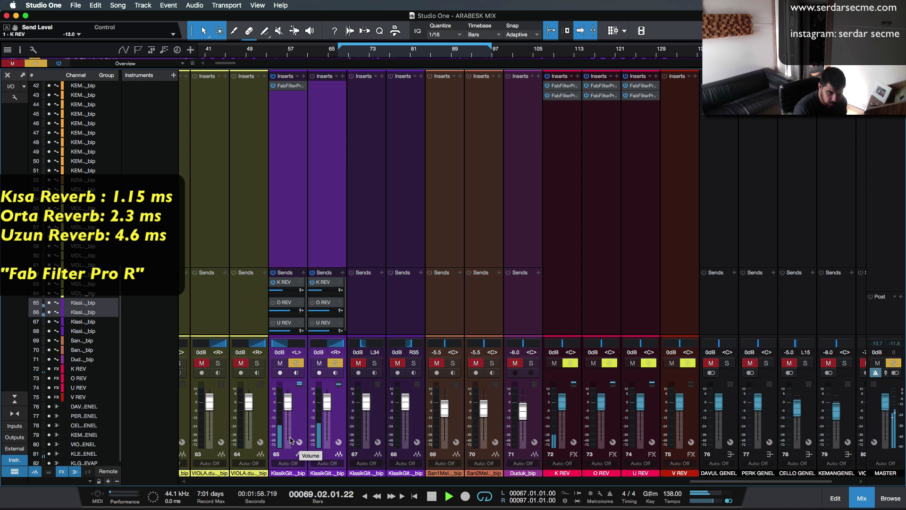
{"action": "key", "text": "space"}
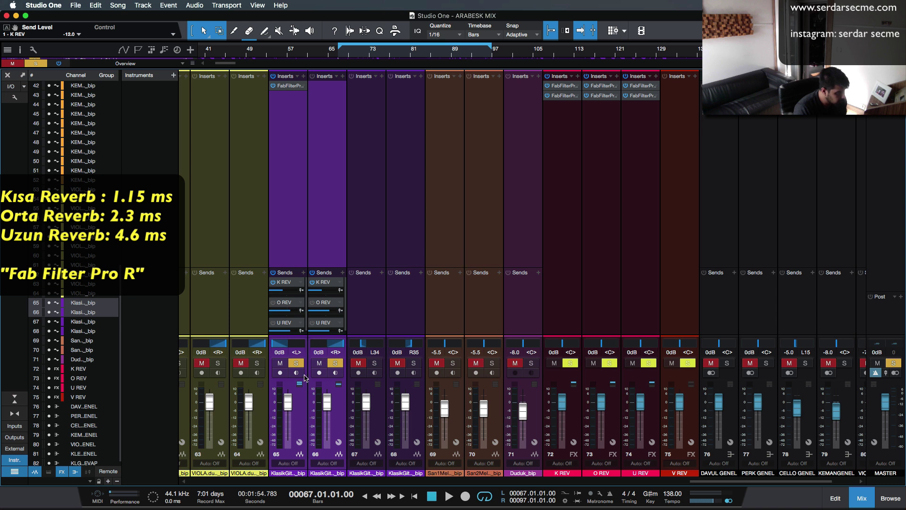
- Activate the O REV sends on both selected guitar channels, set them to -15 dB and compare playback with O REV off and on
{"action": "left_click", "coordinate": [272, 303]}
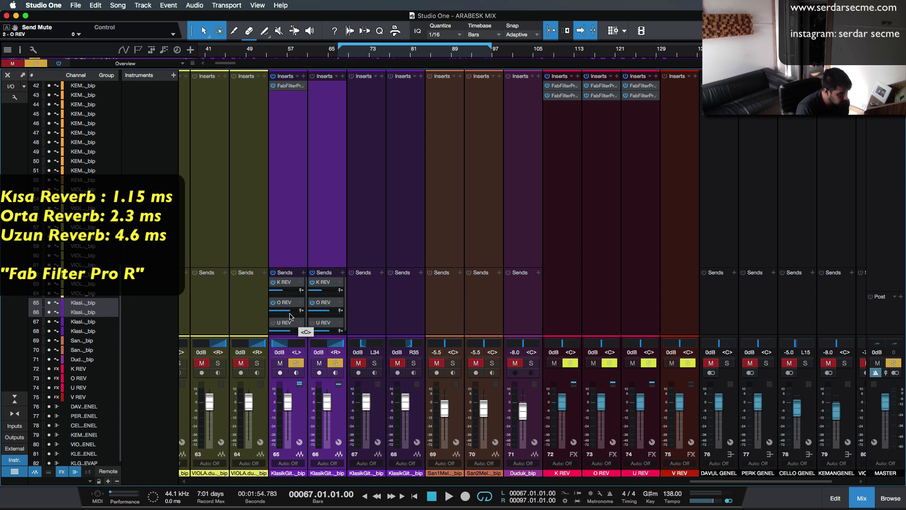
{"action": "key", "text": "space"}
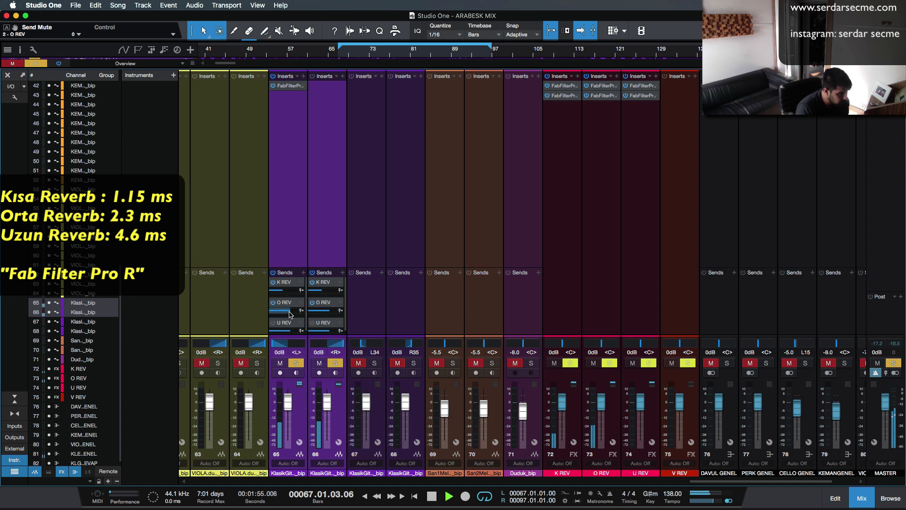
{"action": "left_click_drag", "start_coordinate": [287, 312], "coordinate": [278, 315]}
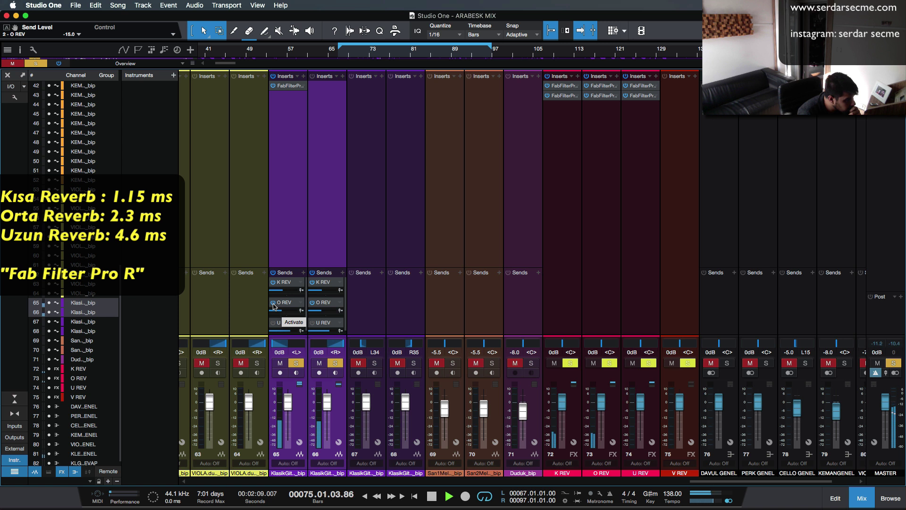
{"action": "left_click", "coordinate": [273, 303]}
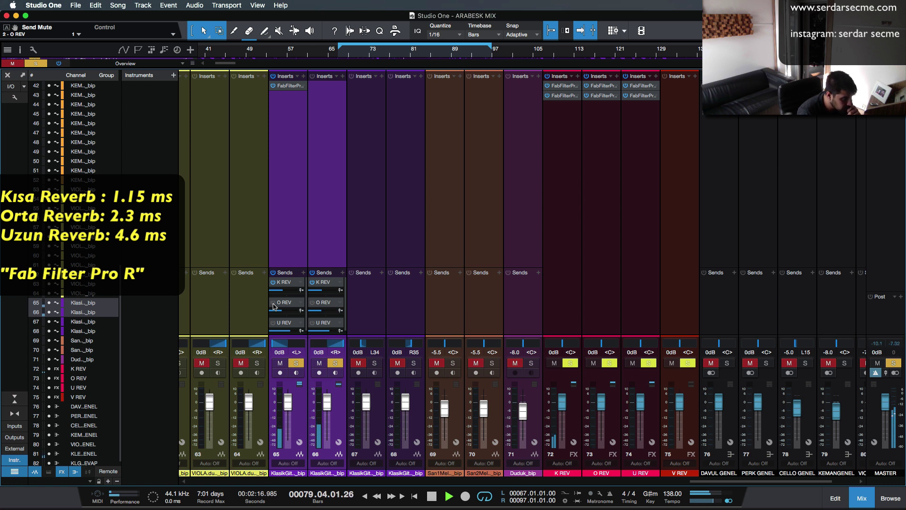
{"action": "left_click", "coordinate": [273, 304]}
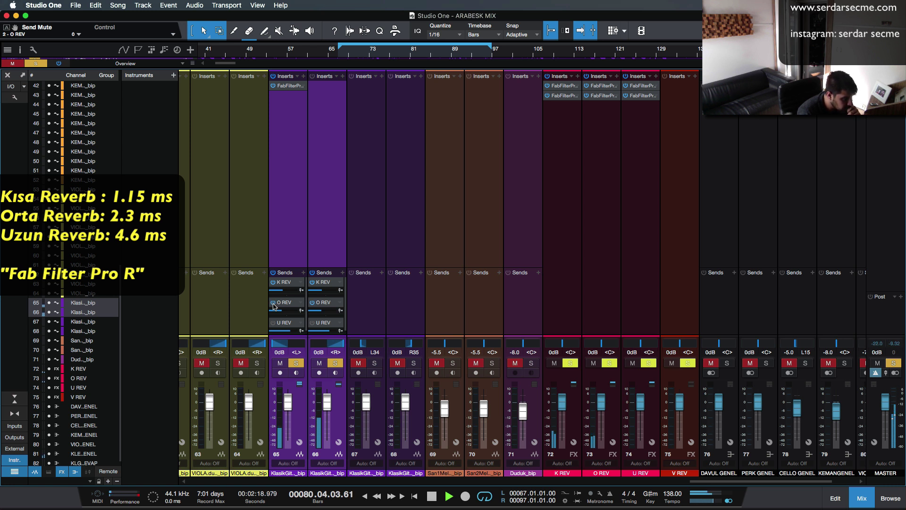
{"action": "left_click_drag", "start_coordinate": [316, 311], "coordinate": [315, 313]}
{"action": "key", "text": "space"}
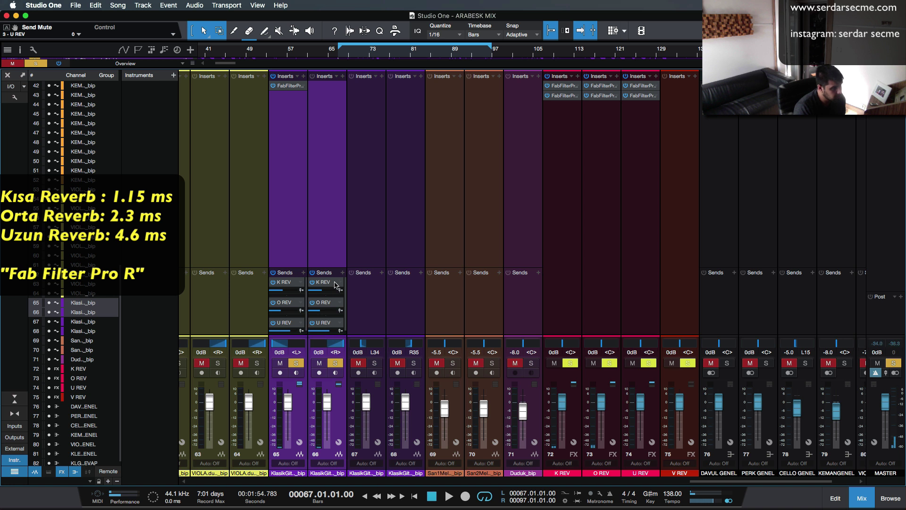
- Enlarge the mixer's Sends area and play briefly from bar 67 with the U REV sends active on both guitar channels
{"action": "left_click_drag", "start_coordinate": [326, 270], "coordinate": [325, 240]}
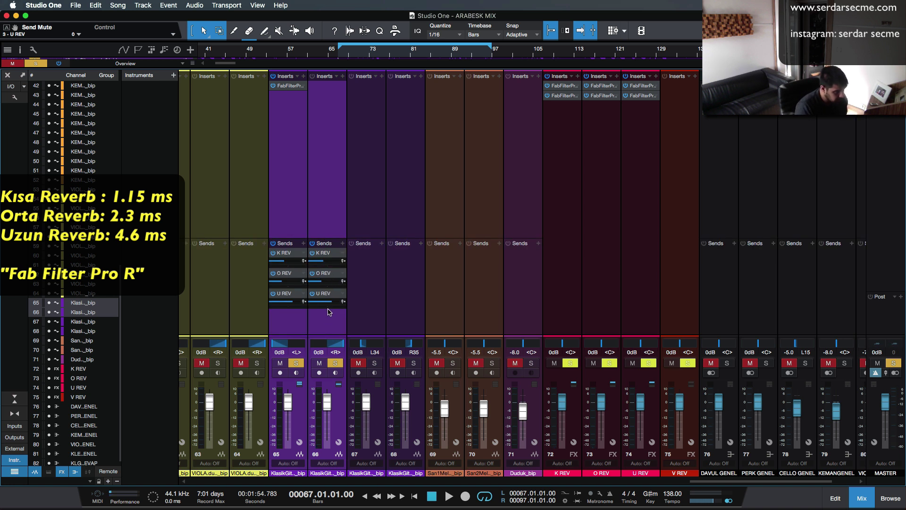
{"action": "key", "text": "space"}
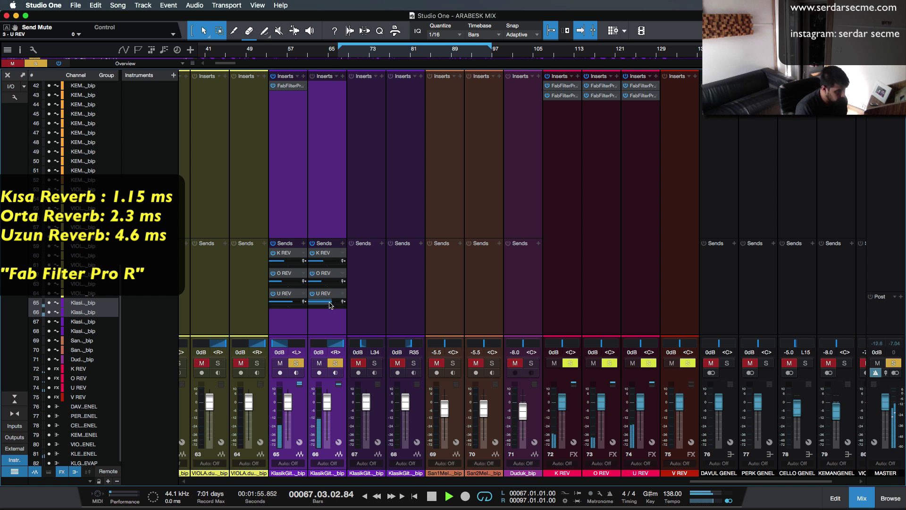
{"action": "key", "text": "space"}
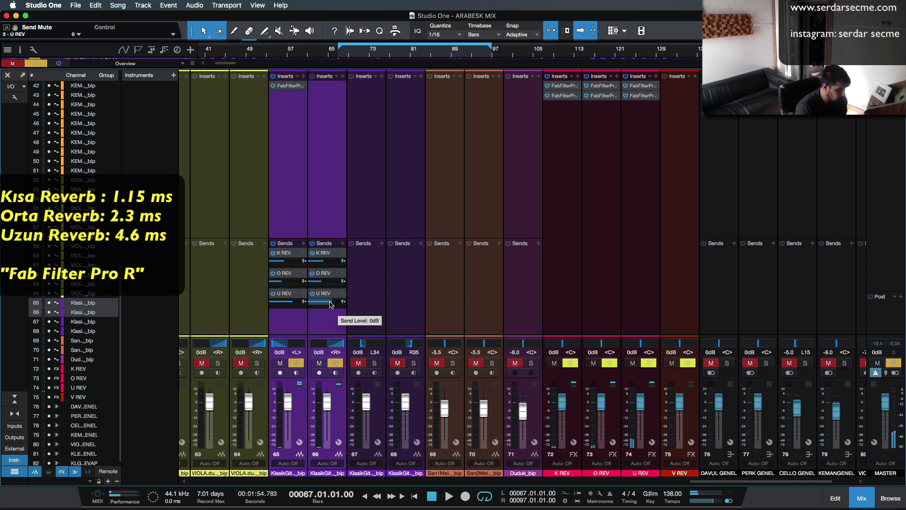
- Lower the U REV sends on channels 65 and 66 to -22.2 dB while auditioning the guitars
{"action": "mouse_move", "coordinate": [330, 304]}
{"action": "left_mouse_down"}
{"action": "mouse_move", "coordinate": [306, 306]}
{"action": "mouse_move", "coordinate": [326, 306]}
{"action": "mouse_move", "coordinate": [317, 306]}
{"action": "left_mouse_up"}
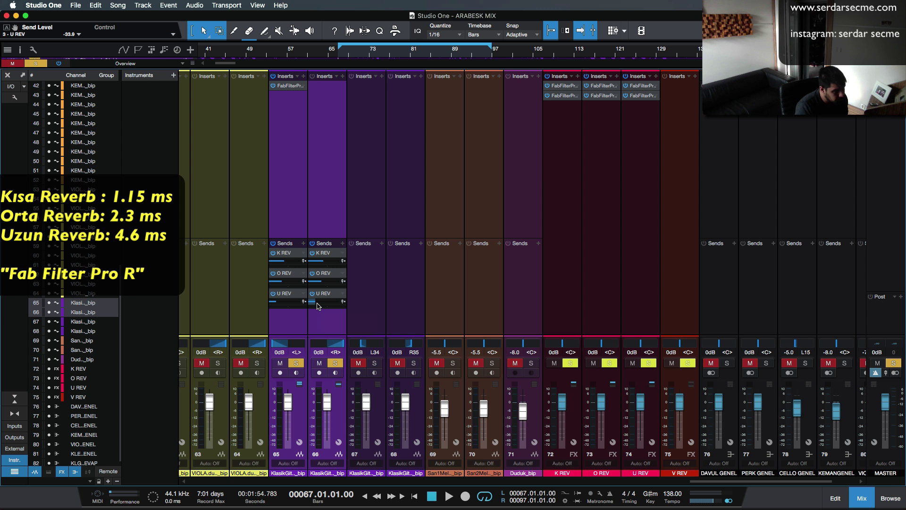
{"action": "key", "text": "space"}
{"action": "key", "text": "space"}
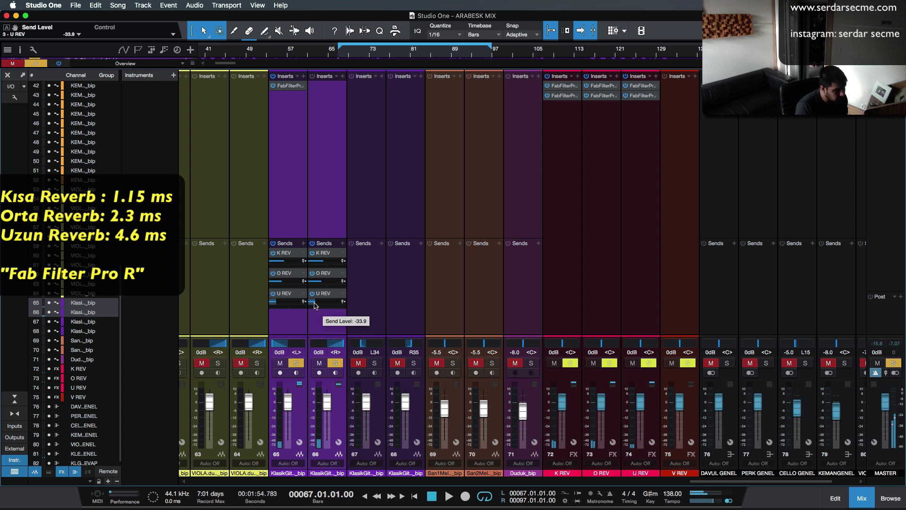
{"action": "left_click_drag", "start_coordinate": [315, 305], "coordinate": [318, 306]}
{"action": "key", "text": "space"}
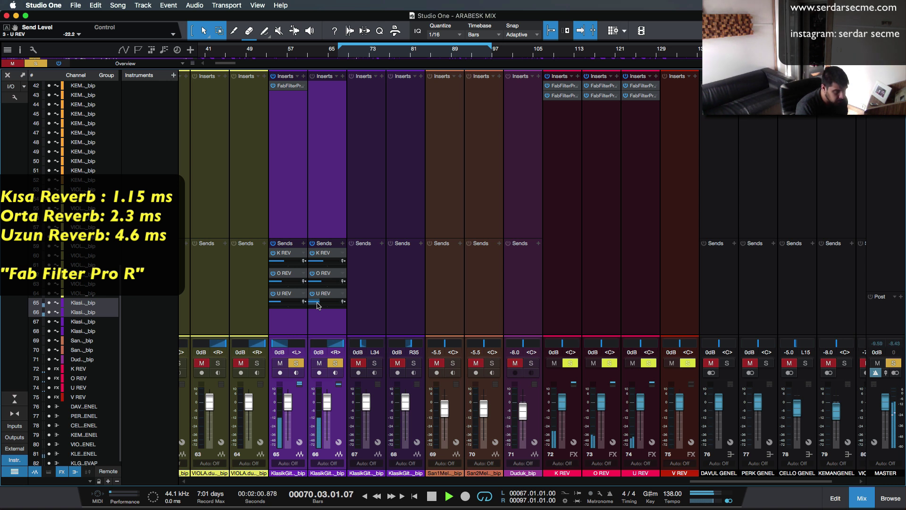
- Replay the guitars from bar 67 in short starts and stops to hear the combined tails of all three reverbs
{"action": "key", "text": "space"}
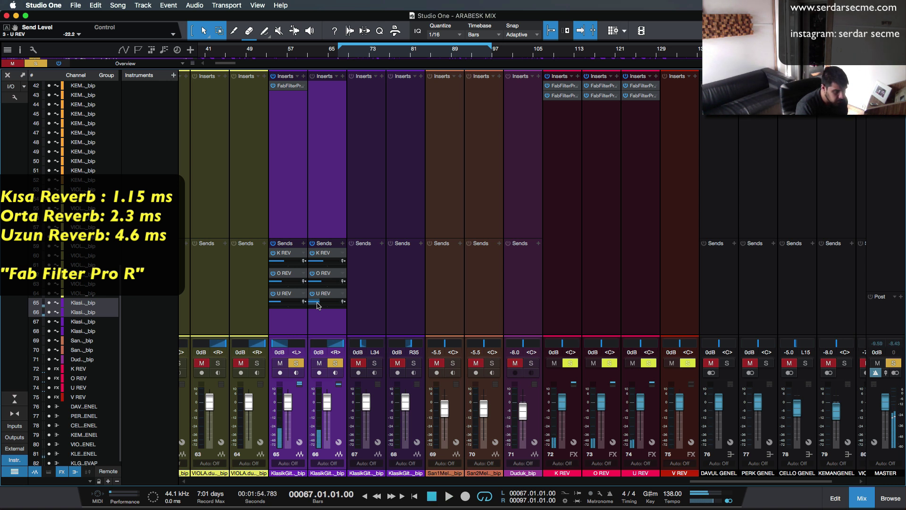
{"action": "key", "text": "space"}
{"action": "key", "text": "space"}
{"action": "key", "text": "space"}
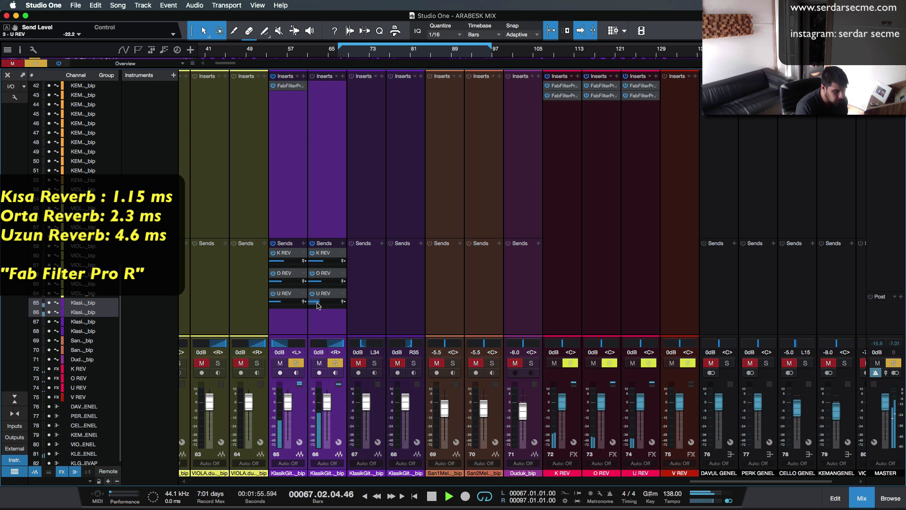
{"action": "key", "text": "space"}
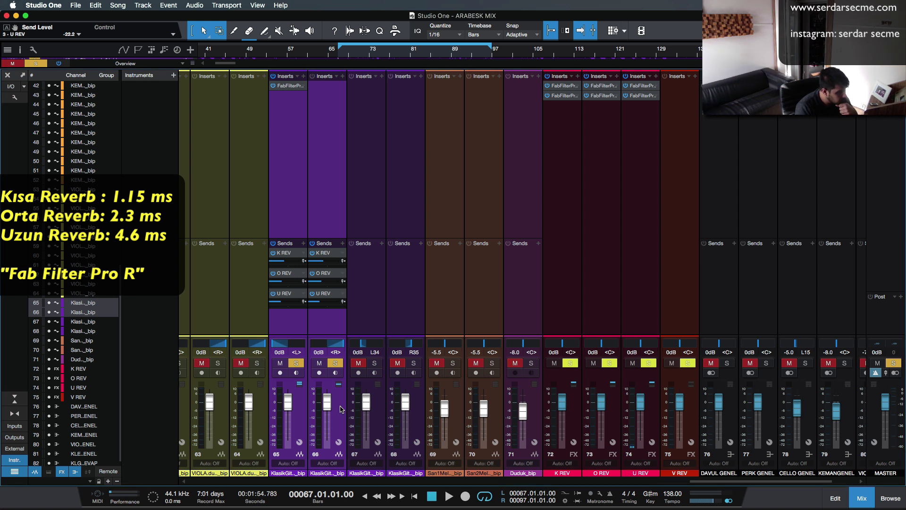
- Lower the faders of both selected guitar channels to -32.9 dB and reset them to 0 dB
{"action": "left_click", "coordinate": [339, 442]}
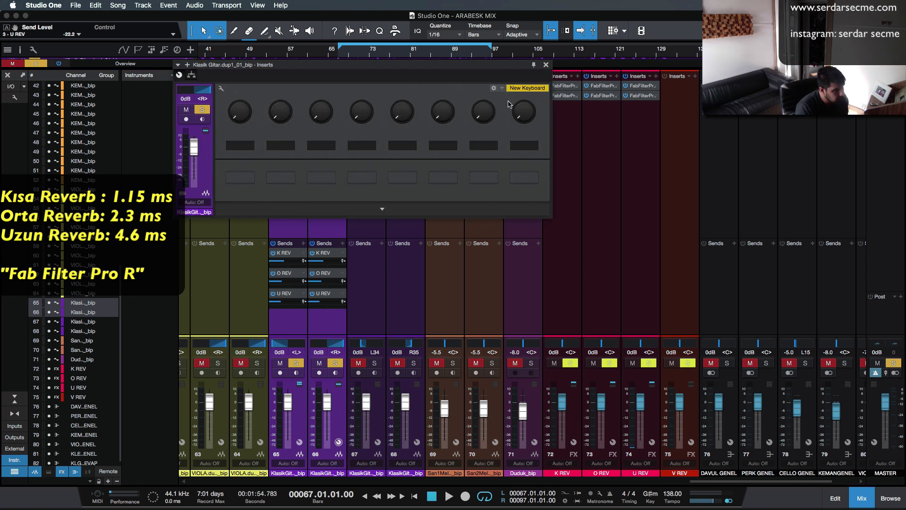
{"action": "left_click", "coordinate": [546, 65]}
{"action": "left_click_drag", "start_coordinate": [329, 404], "coordinate": [333, 429]}
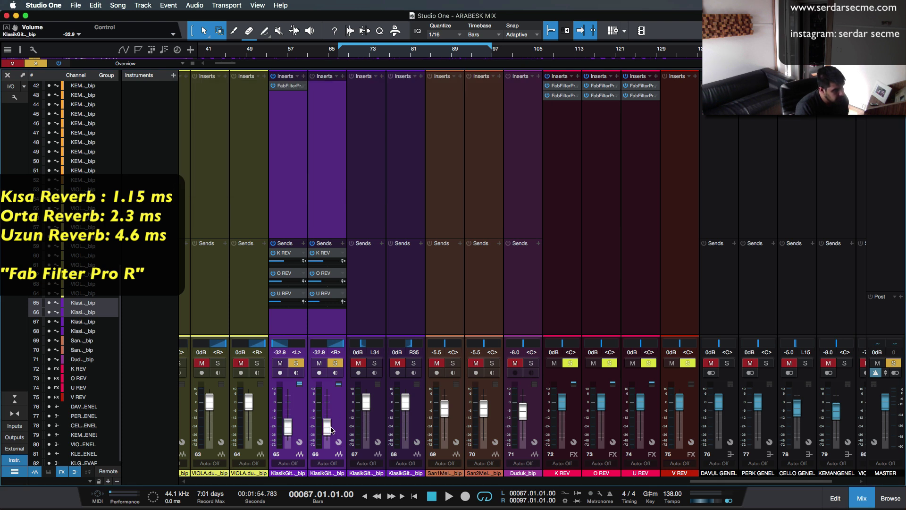
{"action": "left_click", "coordinate": [289, 428], "text": "alt"}
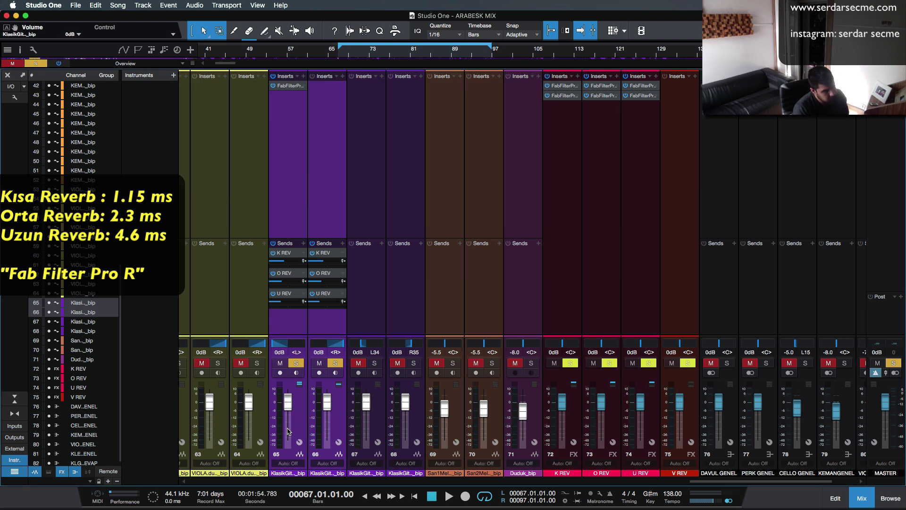